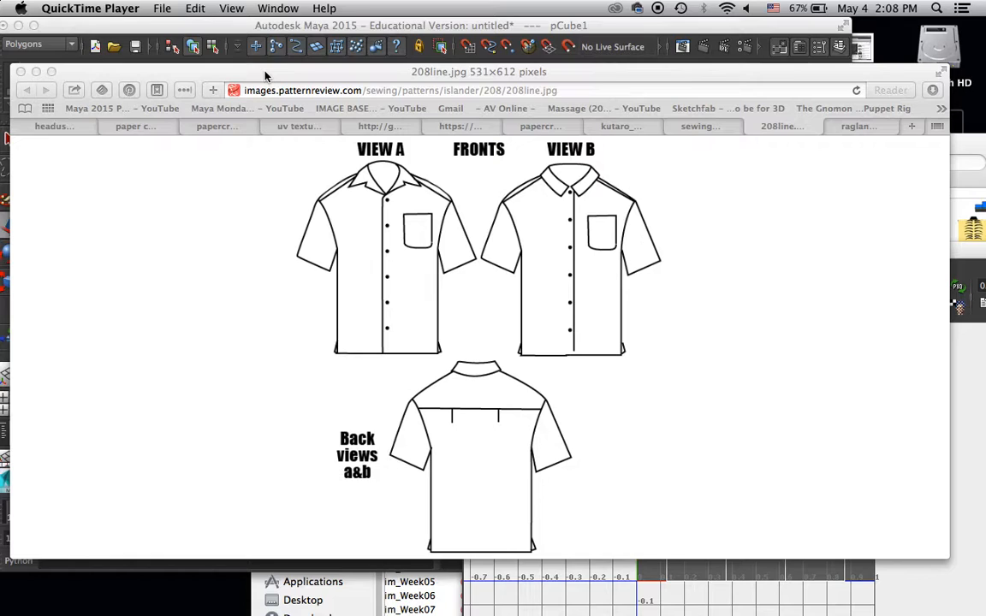
Switch from the shirt drawing in Safari to Maya and reselect the cube in the perspective view.
mouse_move(217, 77)
left_mouse_down()
mouse_move(242, 87)
mouse_move(230, 88)
left_mouse_up()
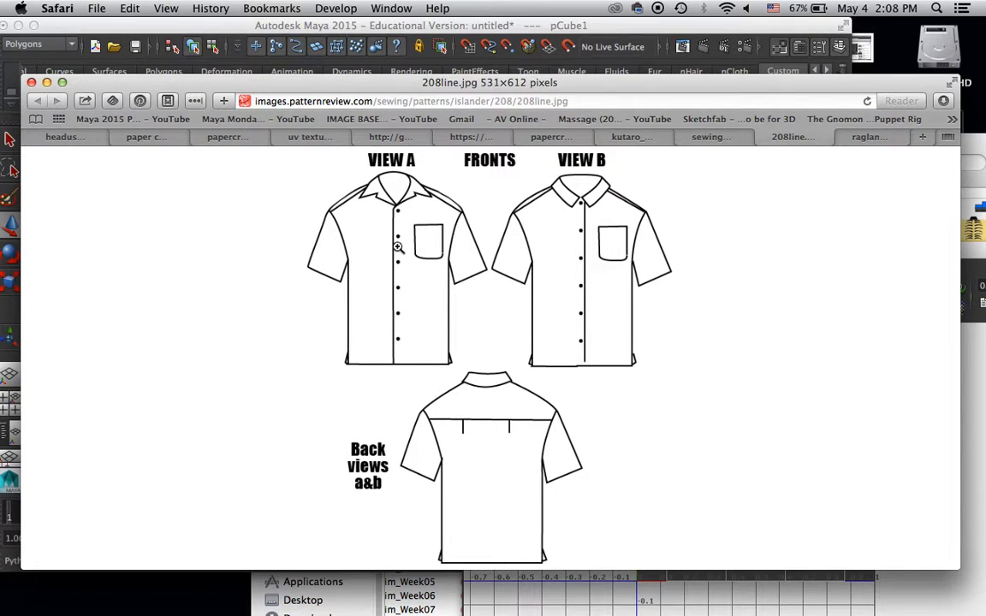
left_click(291, 45)
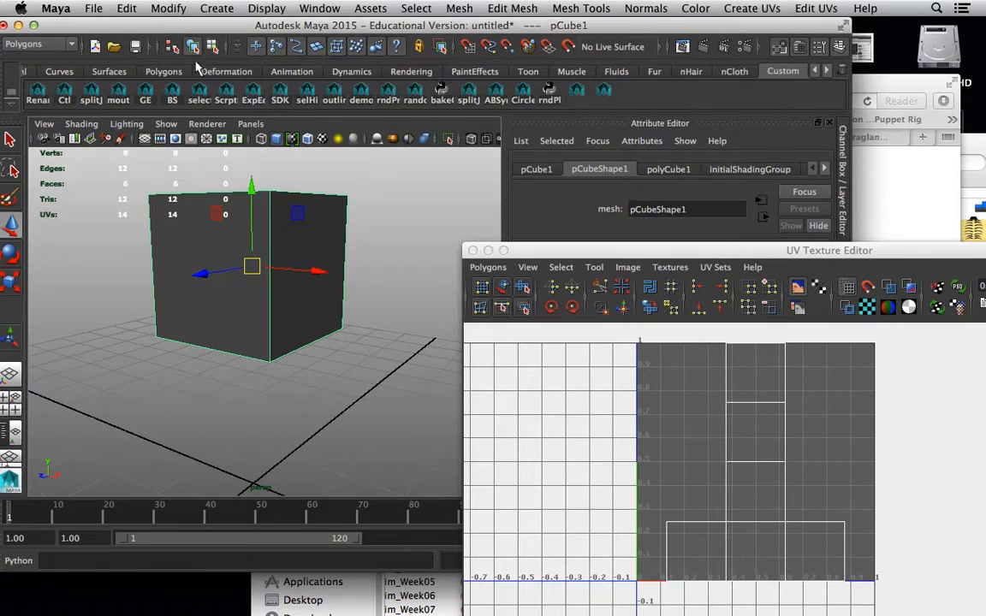
left_click(358, 260)
left_click(227, 237)
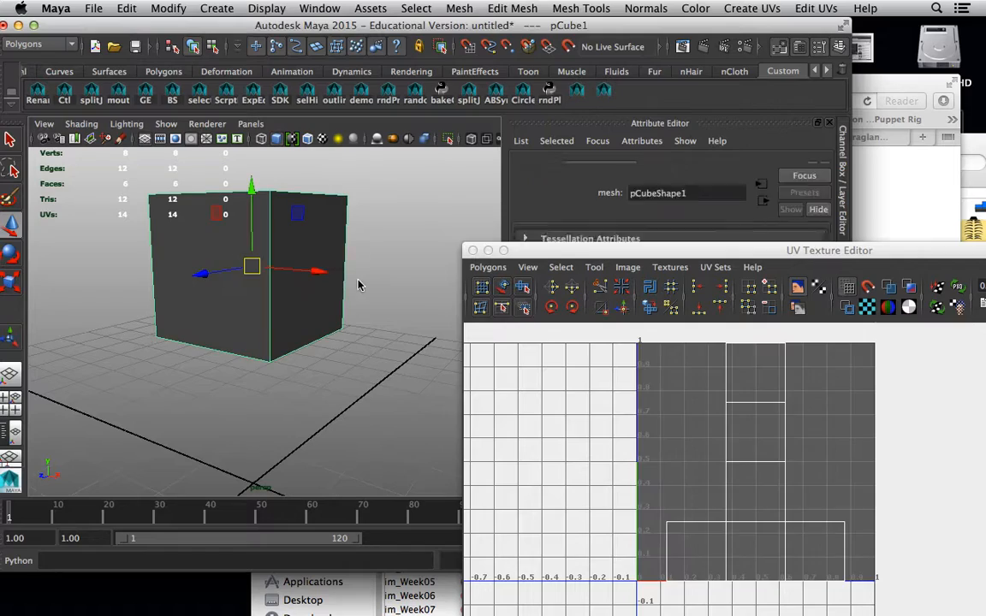
left_click_drag(272, 254, 190, 200, "alt")
Close and reopen the UV Texture Editor, placing it beside the cube in the perspective view.
left_click(473, 250)
left_click_drag(393, 250, 283, 255, "alt")
mouse_move(305, 302)
left_mouse_down("alt")
mouse_move(262, 293)
mouse_move(259, 301)
mouse_move(301, 282)
left_mouse_up("alt")
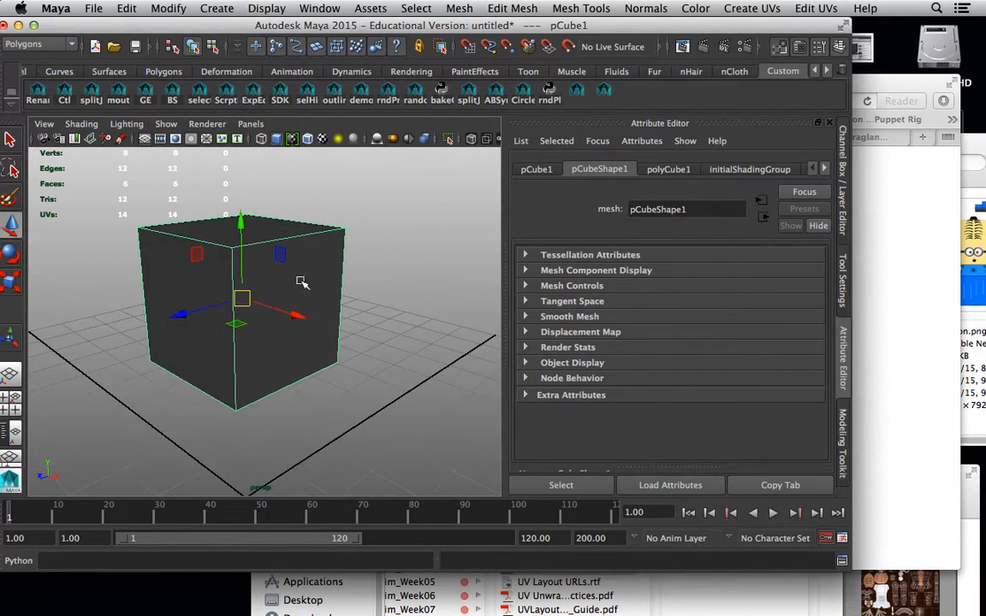
left_click(319, 8)
left_click(354, 224)
left_click(521, 202)
left_click_drag(521, 201, 674, 143)
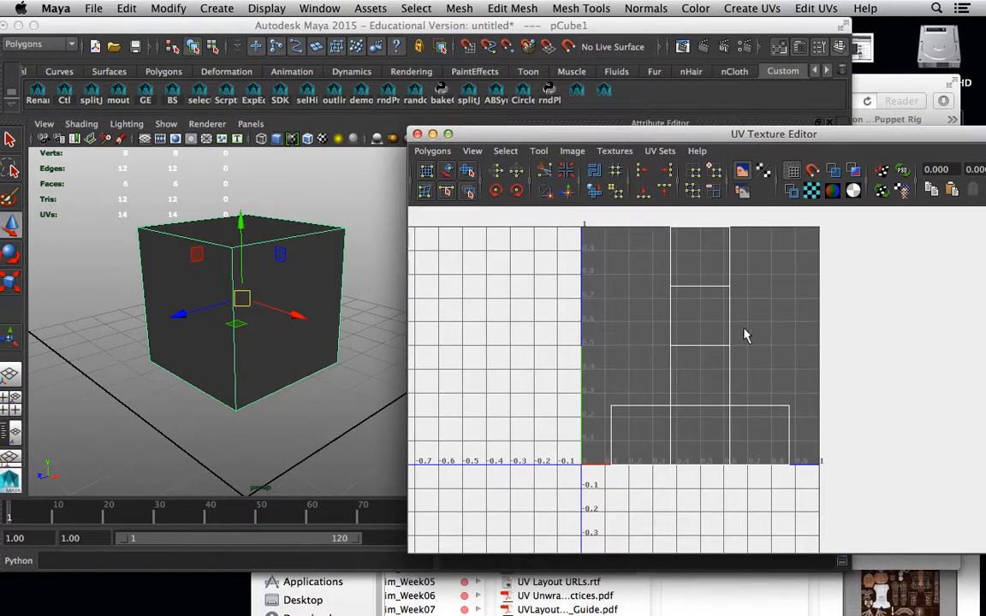
Select the cube's side and top faces one at a time to locate each in the UV layout.
right_click_drag(174, 276, 171, 297)
left_click(176, 293)
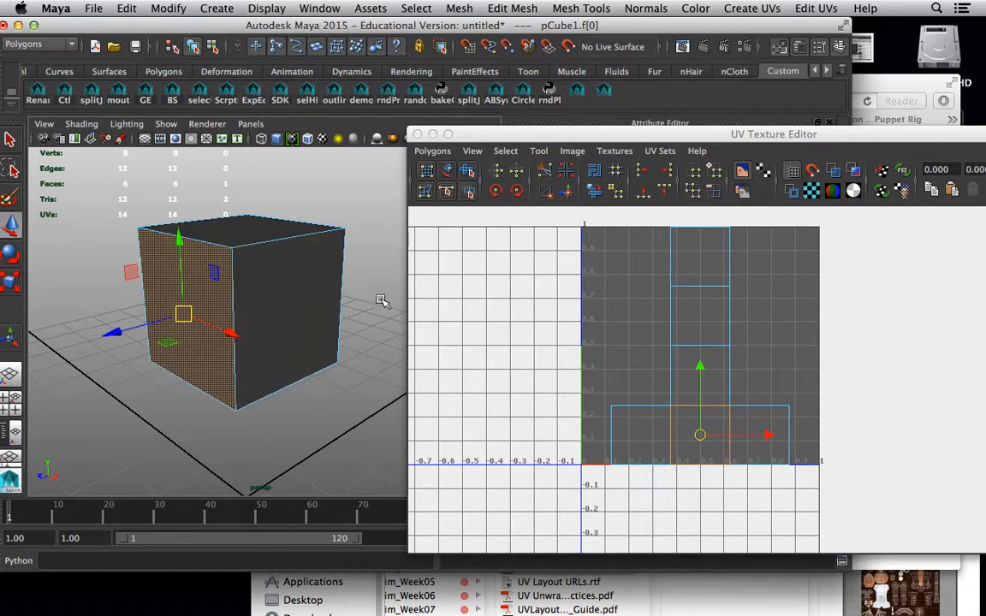
left_click(305, 284)
left_click_drag(202, 339, 385, 349, "alt")
left_click(300, 329)
left_click(385, 244)
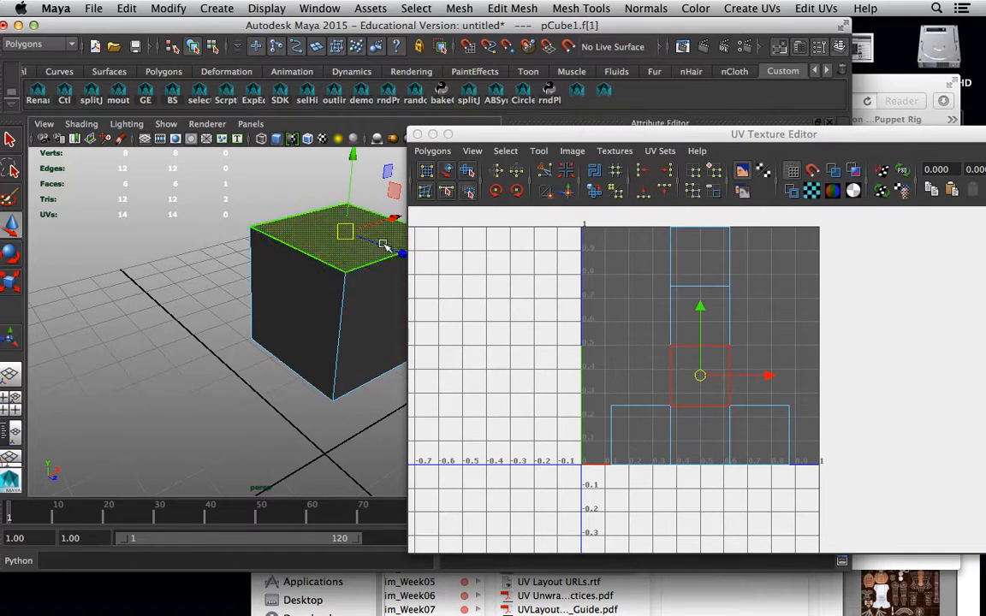
Select the cube's remaining faces, including the bottom, to locate them in the UV layout, and return to object mode.
left_click_drag(392, 335, 248, 264, "alt")
left_click(248, 264)
left_click_drag(320, 301, 202, 234, "alt")
left_click(387, 332)
left_click_drag(376, 278, 205, 329, "alt")
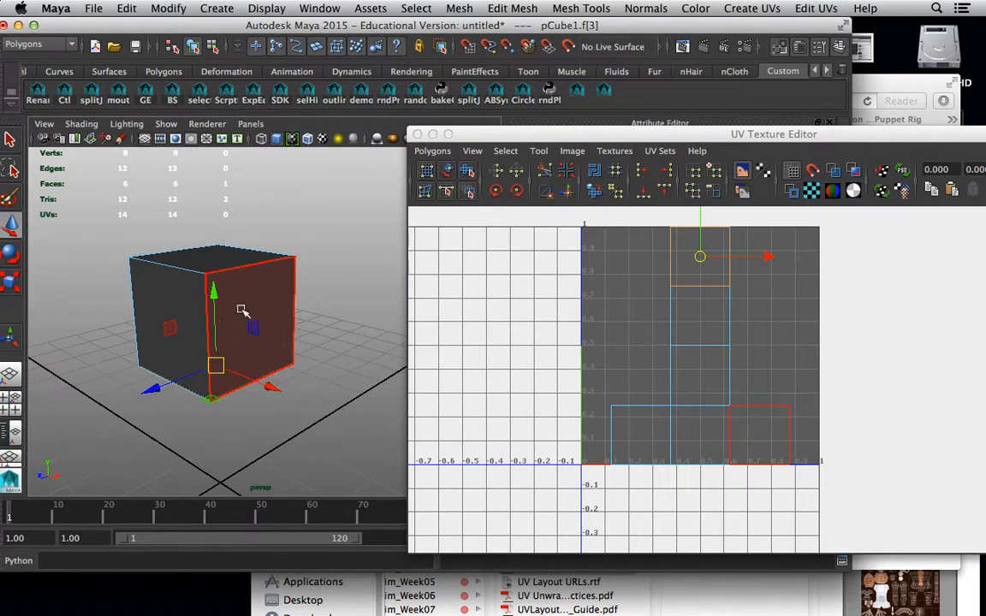
left_click_drag(842, 140, 709, 161)
right_click_drag(169, 259, 249, 243)
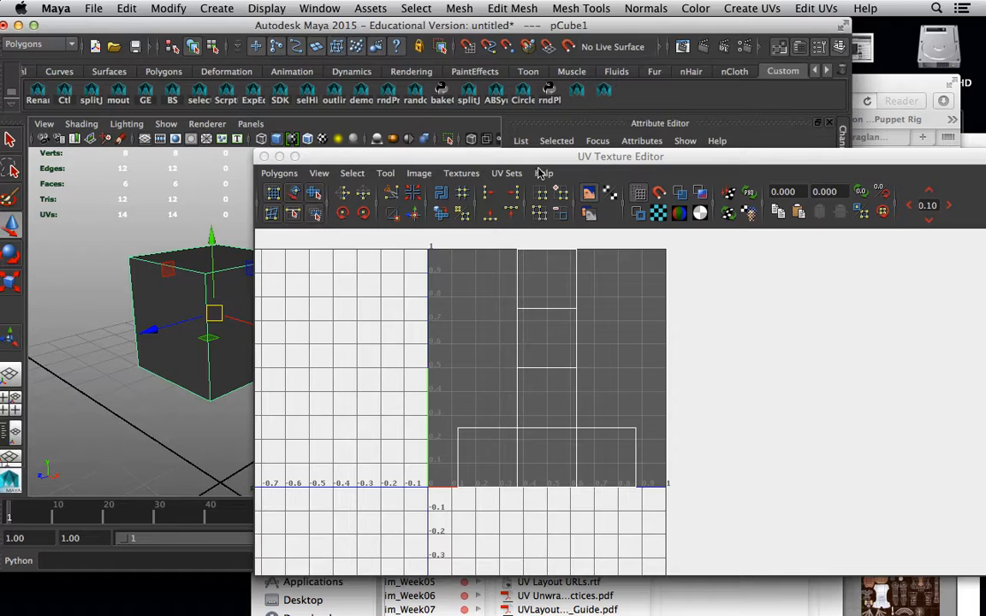
Switch to Safari and examine the shirt drawing, the raglan sweatshirt pattern pieces and the "sewing patterns shirts" image results.
left_click(865, 80)
left_click_drag(527, 79, 526, 69)
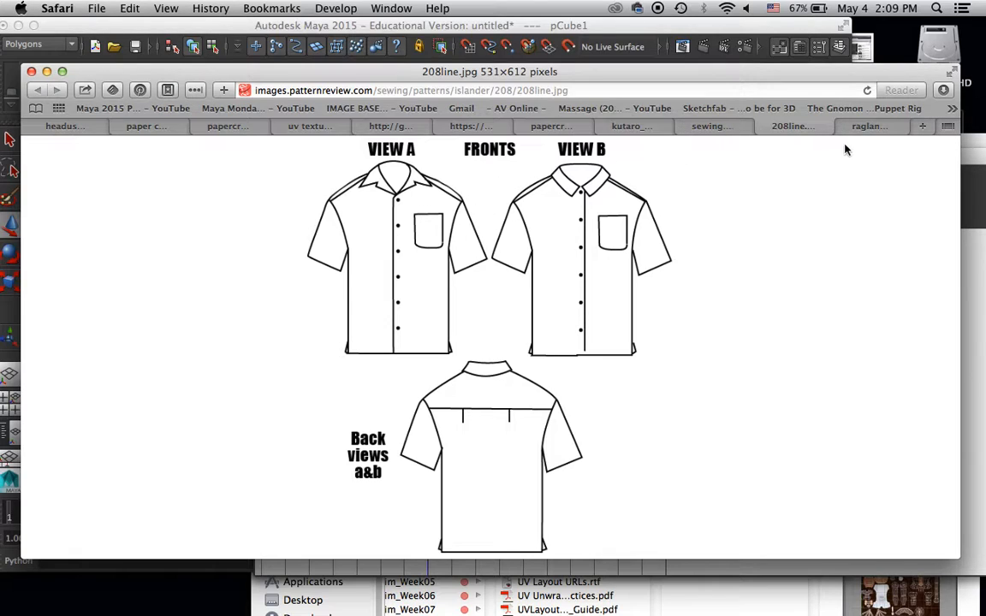
left_click(864, 125)
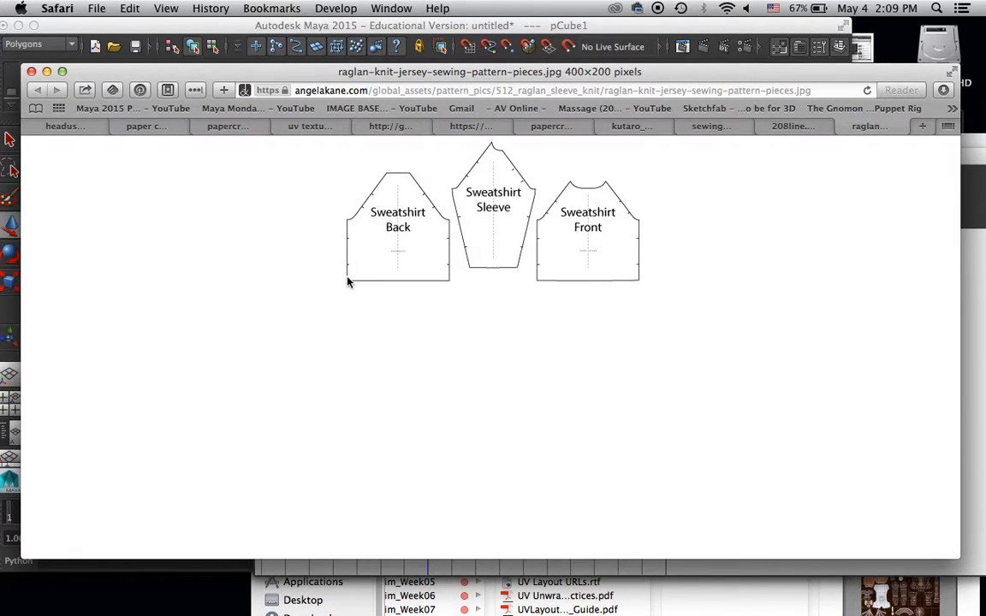
left_click(698, 129)
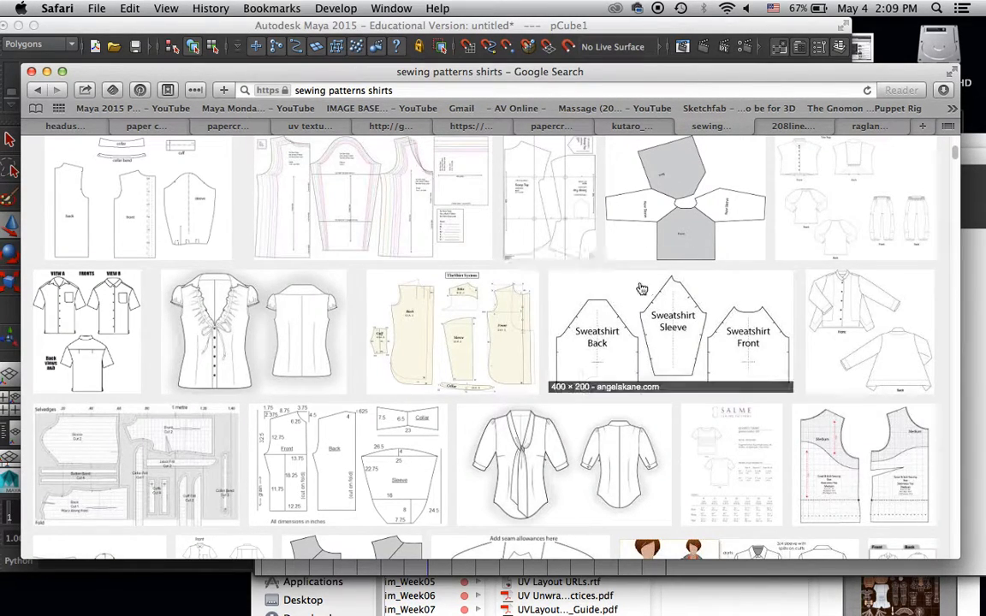
scroll(599, 257, "up", 5)
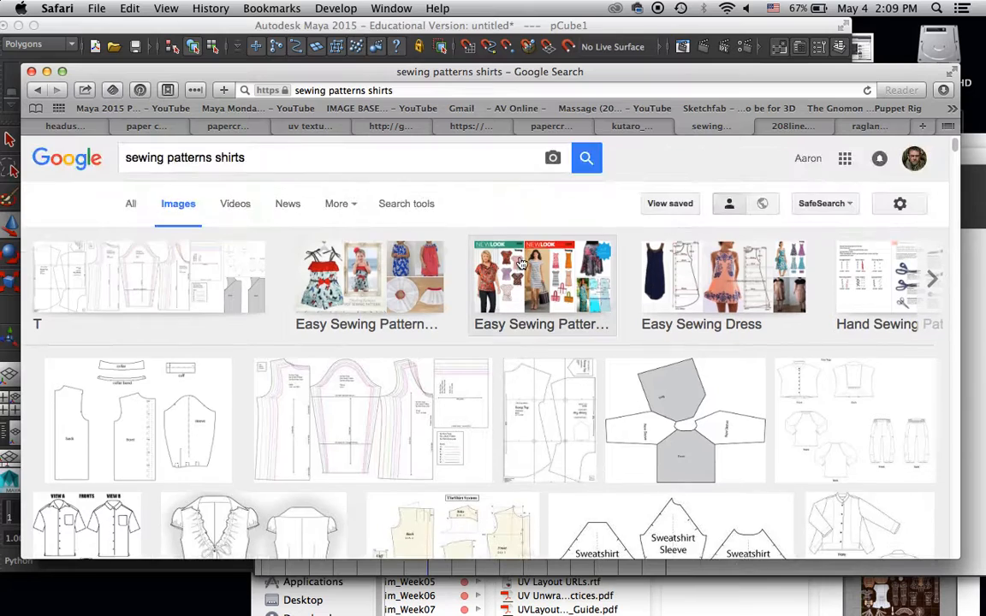
Examine the Kutaro papercraft template and compare it with the cube's UV layout in Maya.
left_click(633, 128)
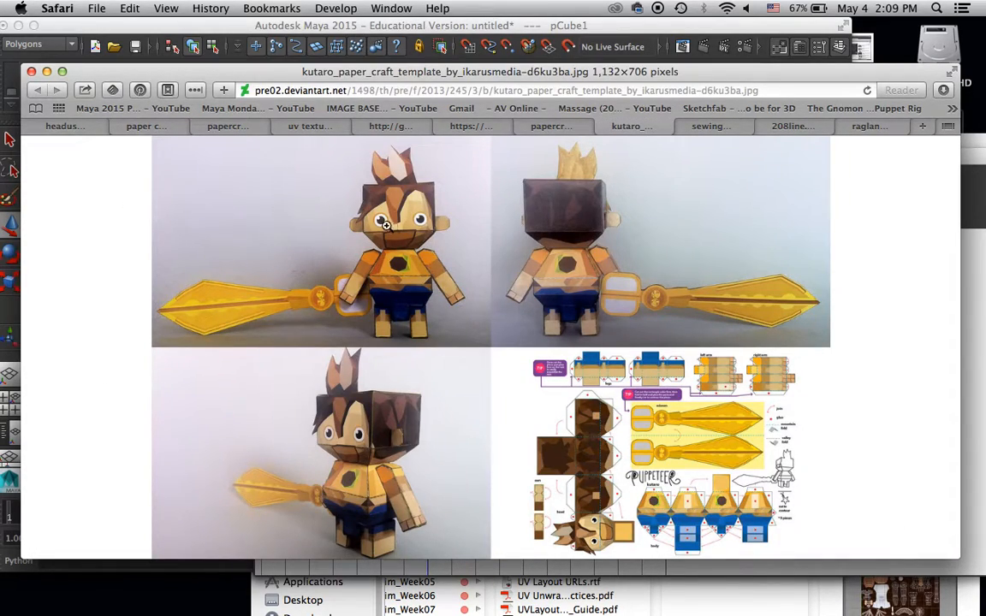
left_click_drag(480, 81, 476, 78)
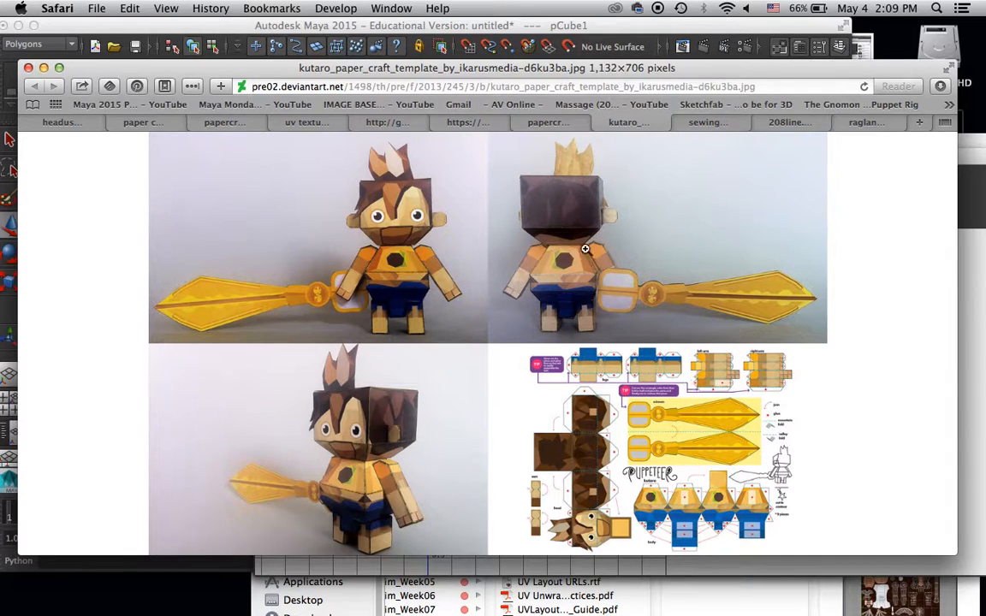
left_click(609, 46)
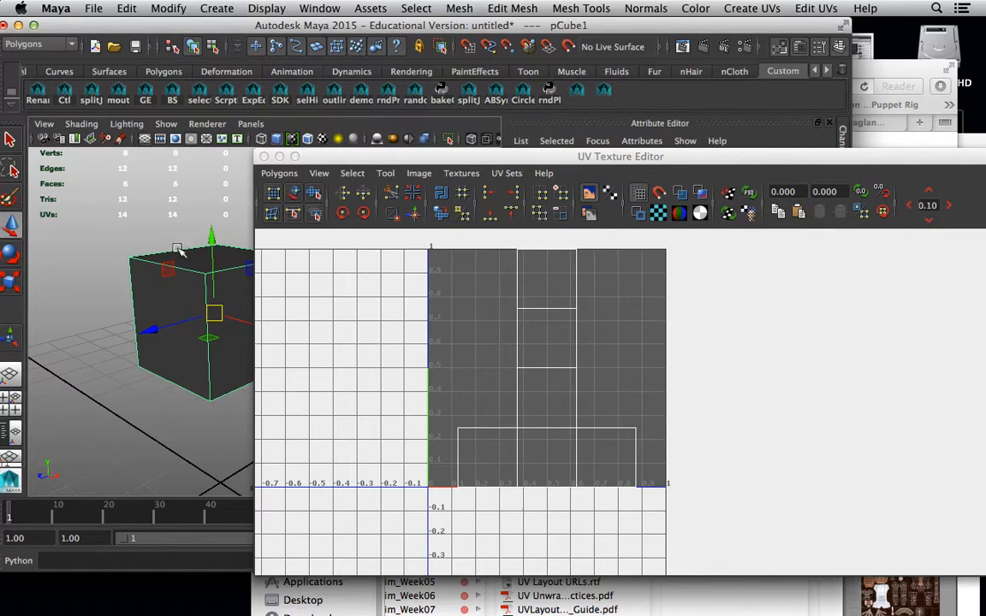
left_click(901, 68)
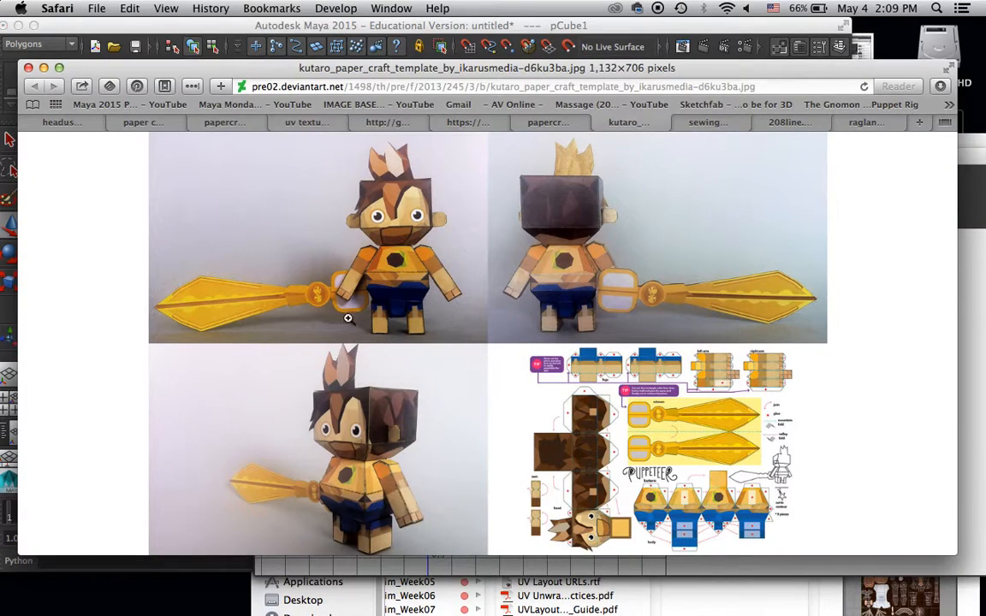
Examine the Suzanne and checkered character unwraps, and browse the "uv textures" image results for more UV layout examples.
left_click(474, 126)
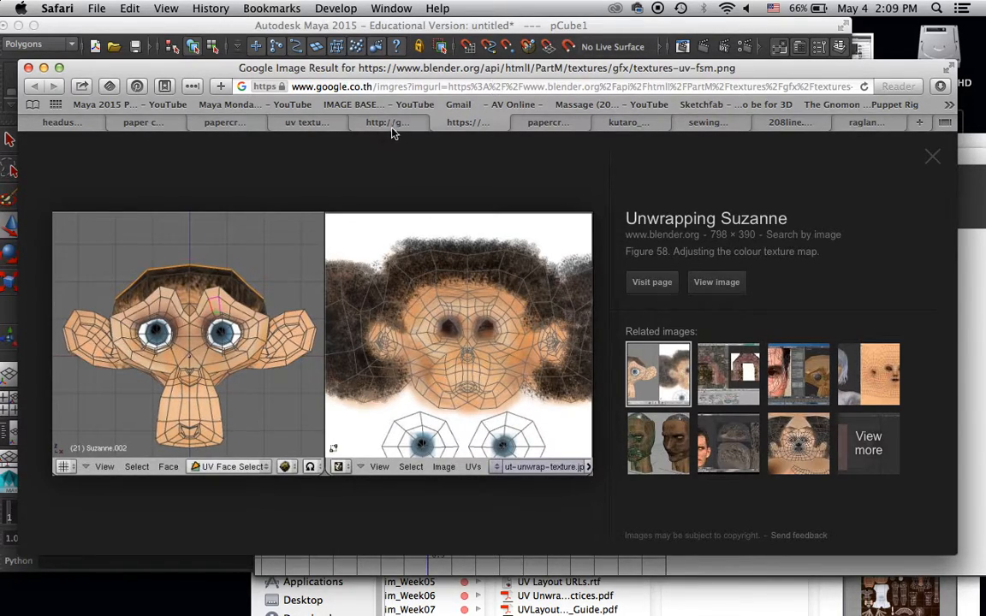
key("Right")
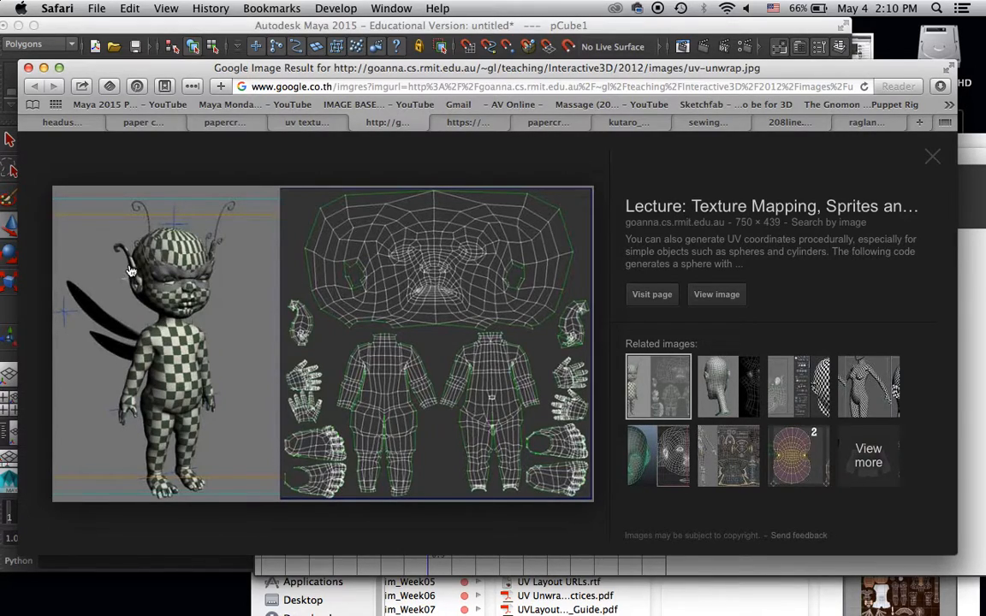
left_click(270, 120)
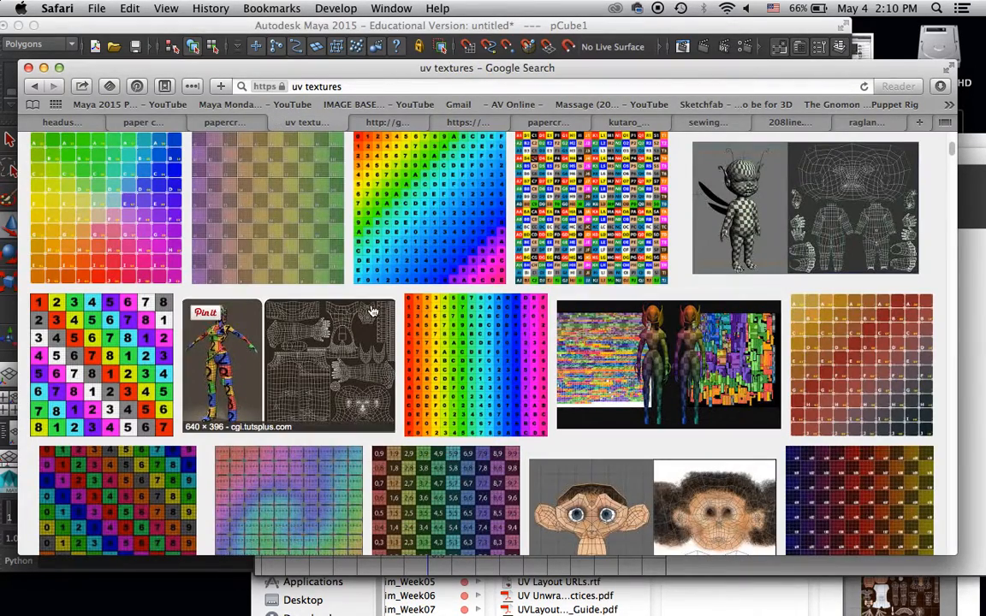
scroll(372, 317, "down", 5)
scroll(335, 282, "down", 1)
scroll(335, 283, "up", 3)
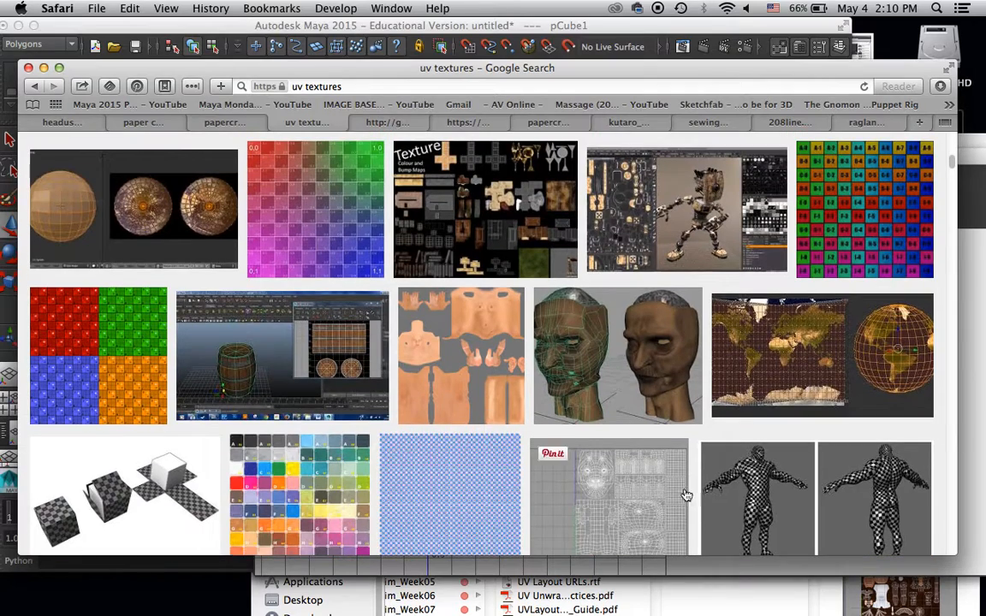
scroll(693, 432, "down", 2)
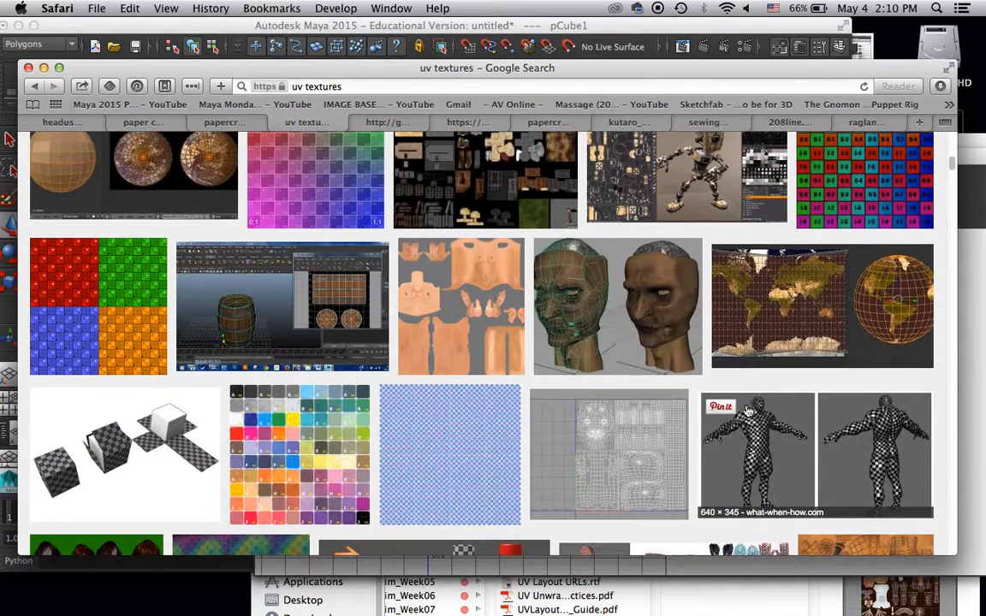
scroll(754, 444, "down", 2)
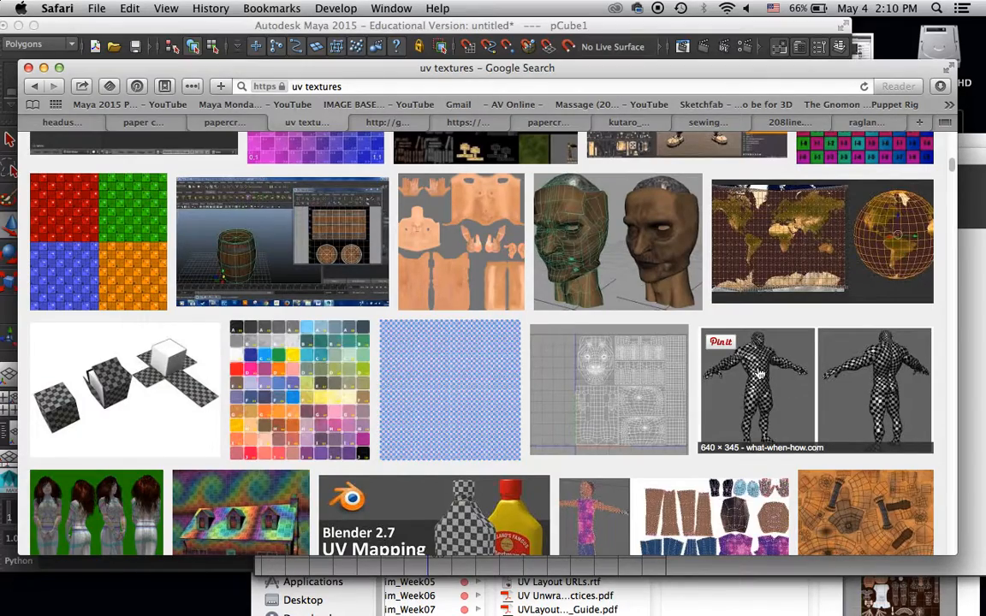
scroll(757, 372, "down", 3)
scroll(744, 343, "up", 10)
scroll(745, 342, "up", 15)
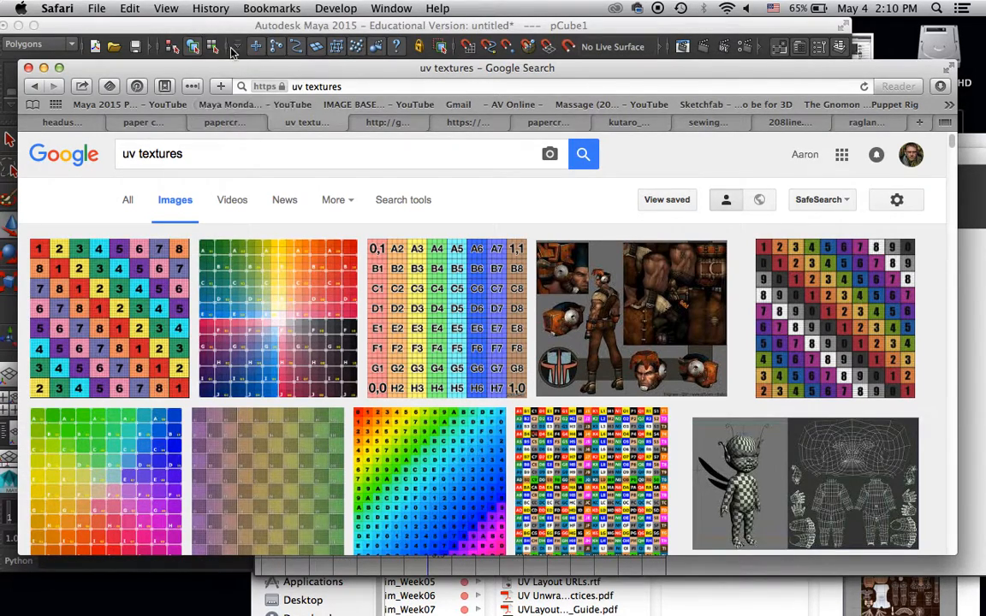
View the Despicable Me papercraft minions image and open the minion.png template in Preview.
left_click(214, 121)
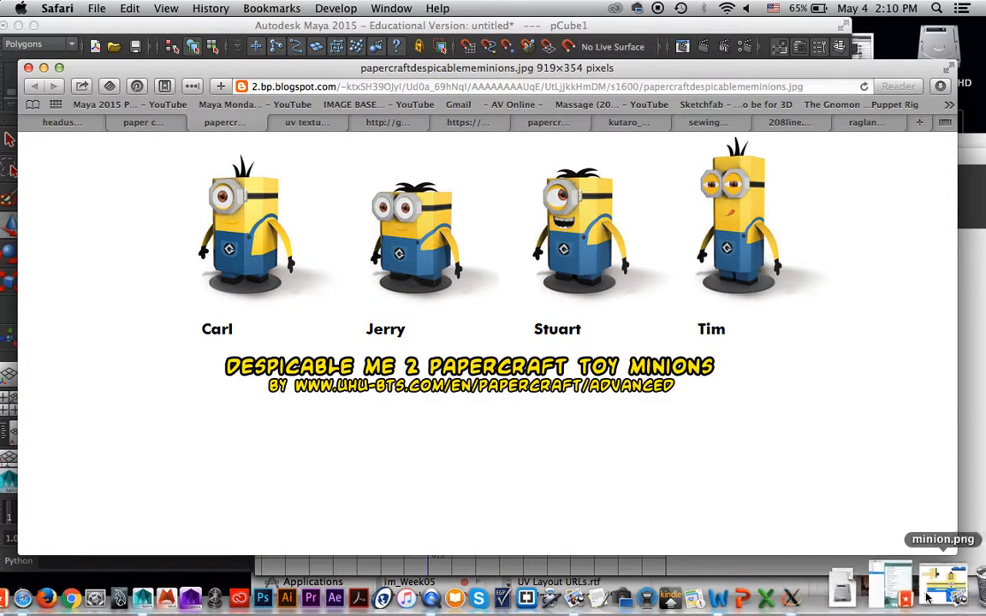
mouse_move(889, 588)
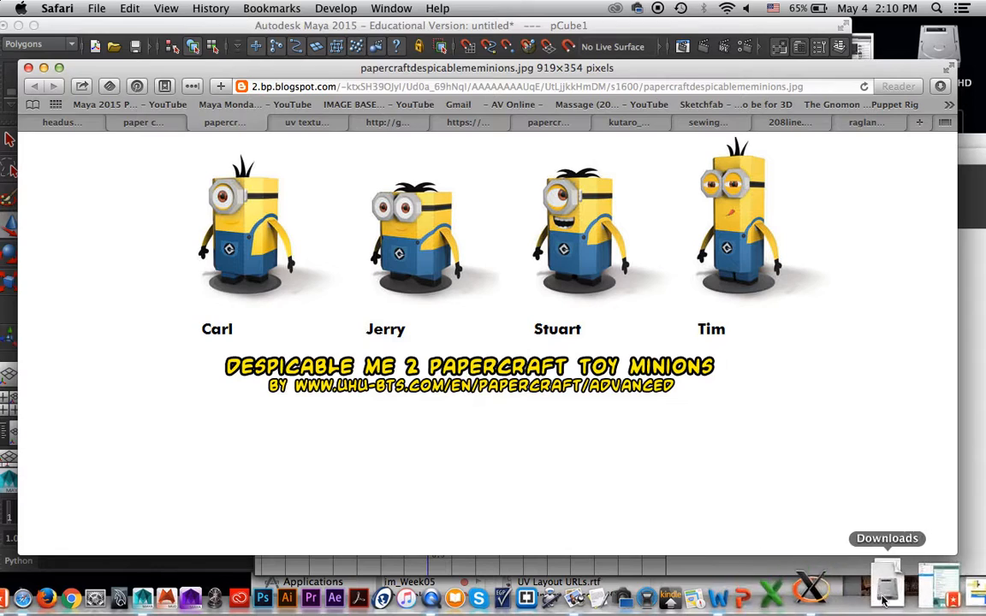
left_click(931, 584)
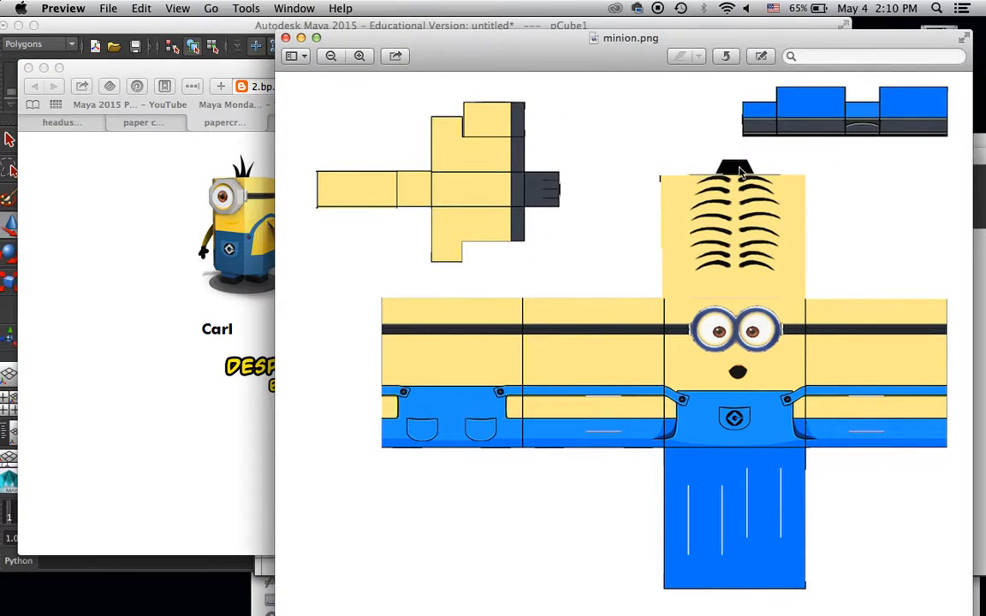
Switch to Maya and view the cube from several angles, repositioning the UV Texture Editor beside it.
left_click(214, 33)
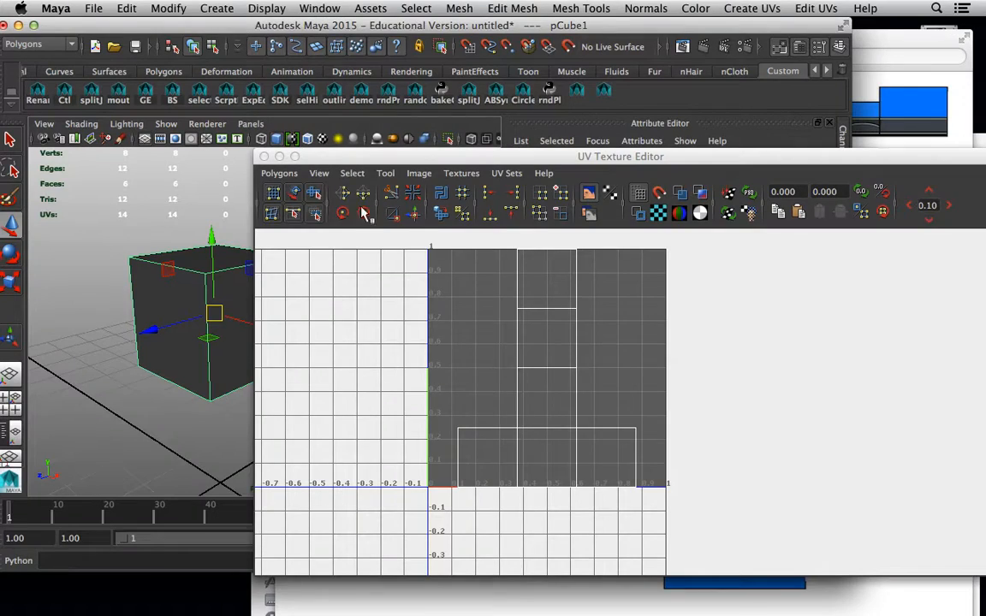
left_click_drag(341, 161, 514, 158)
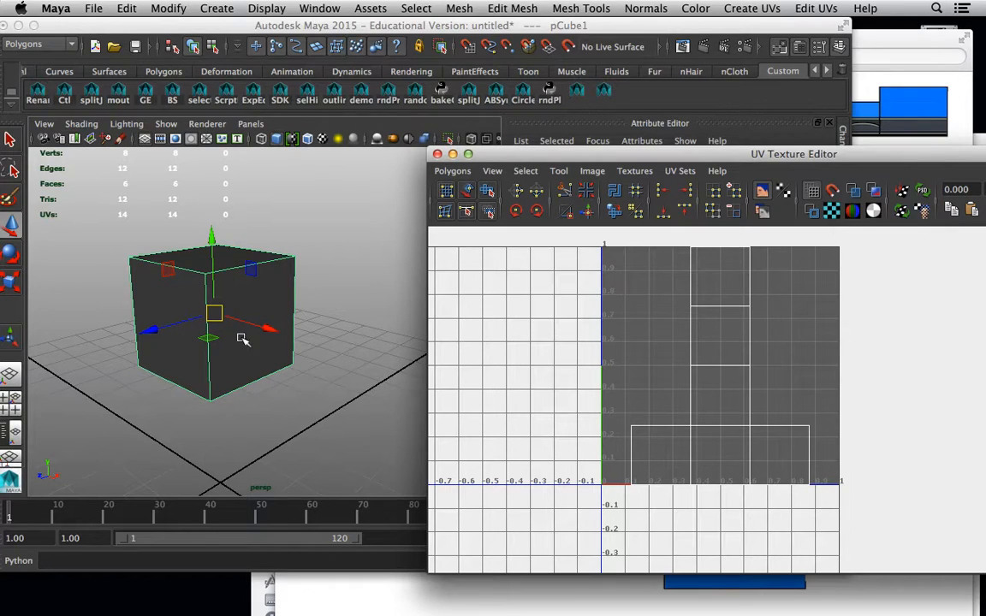
right_click_drag(225, 302, 330, 327, "alt")
left_click_drag(331, 326, 361, 205, "alt")
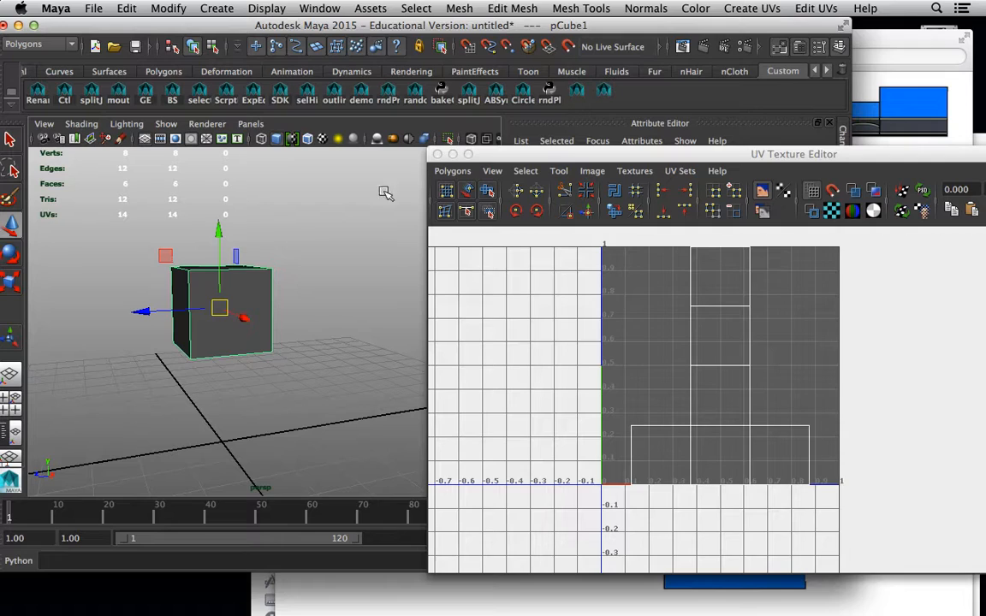
left_click_drag(502, 160, 428, 173)
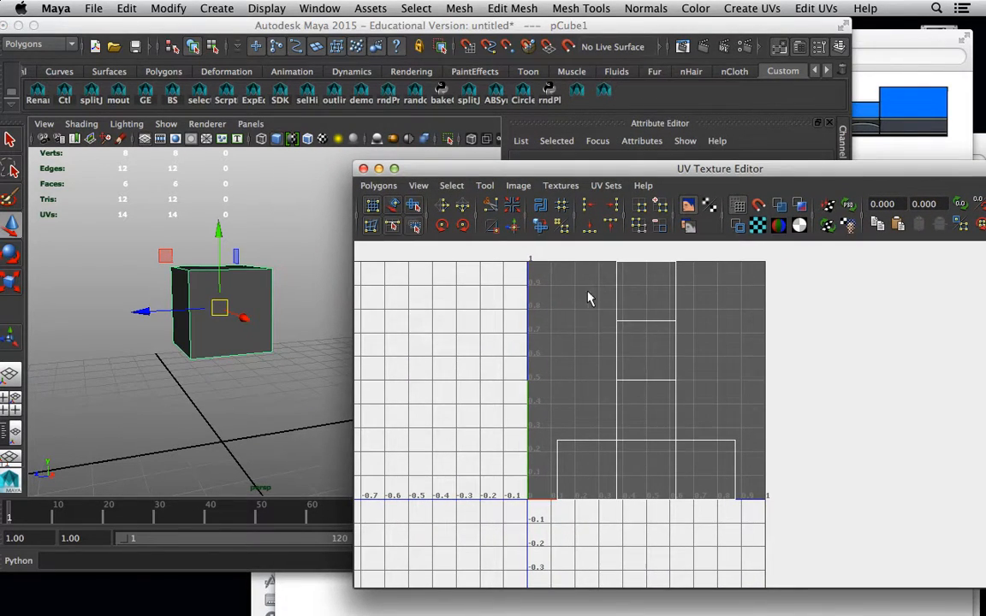
left_click_drag(334, 302, 433, 296, "alt")
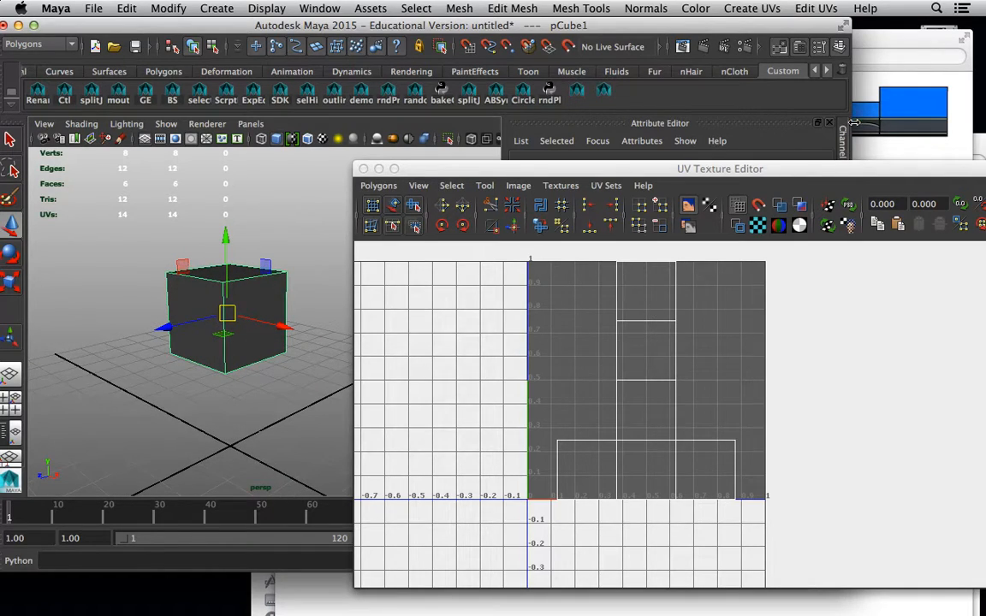
Review the minion.png template in Preview, and return to Maya with the cube reselected.
left_click(917, 45)
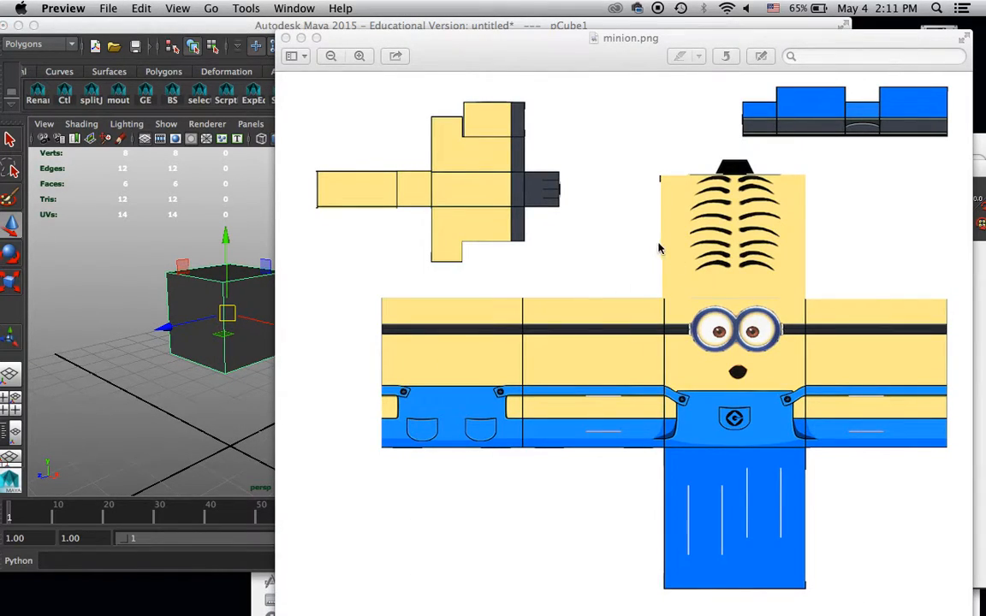
left_click(149, 208)
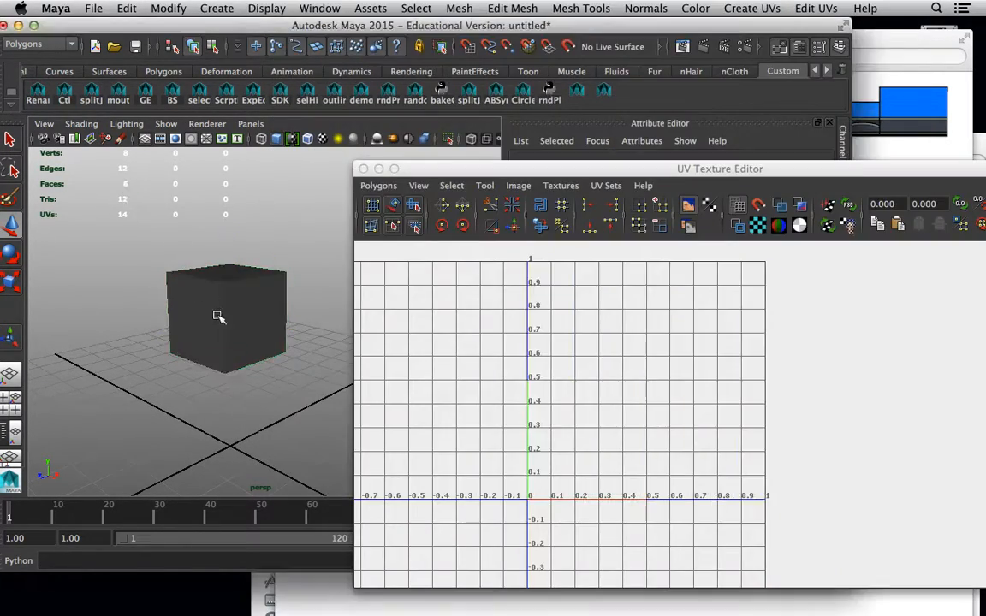
left_click(197, 315)
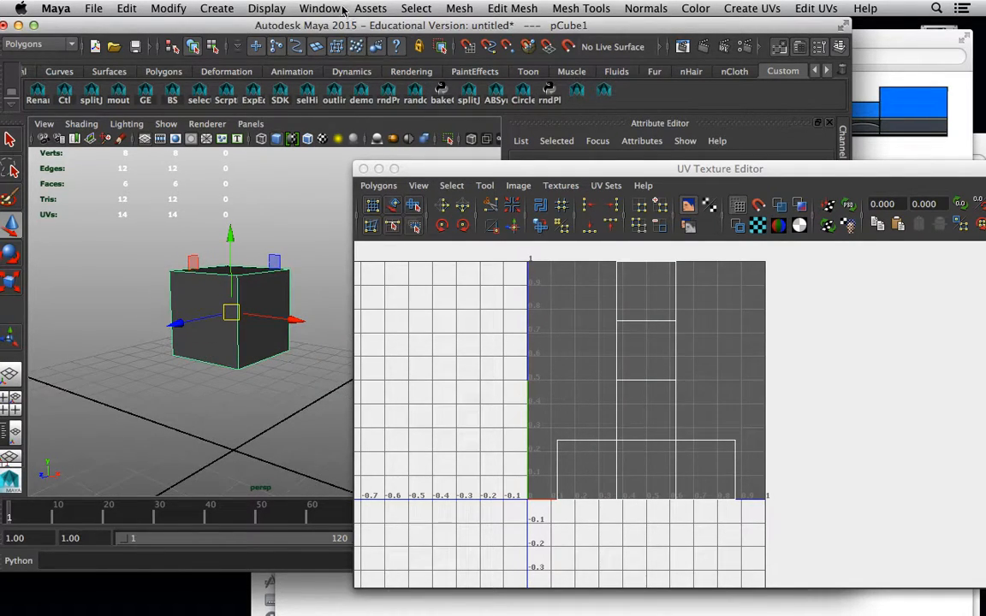
Open the Hypershade and create a new Lambert material.
left_click_drag(200, 31, 210, 29)
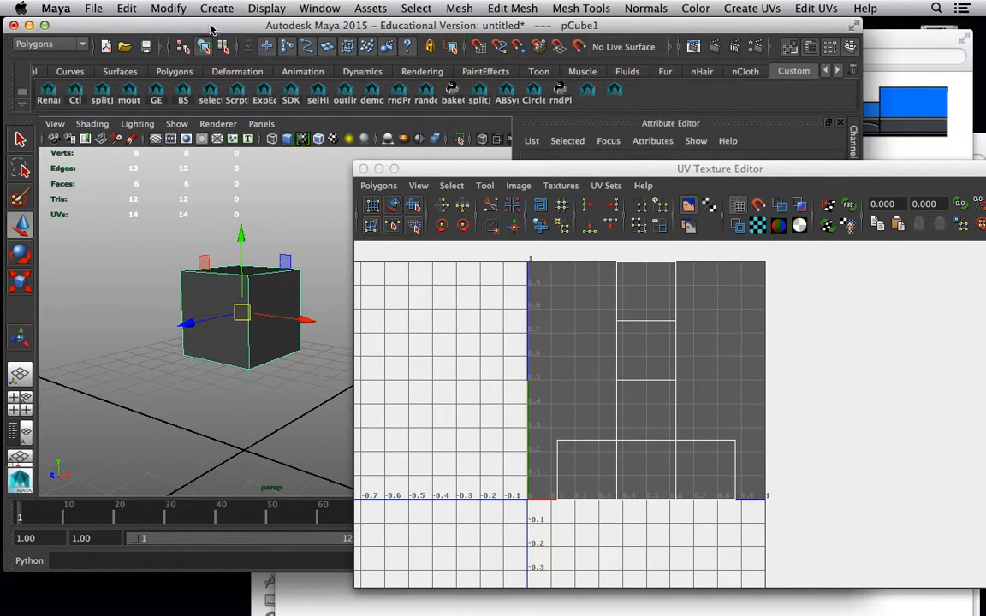
left_click(317, 10)
mouse_move(428, 49)
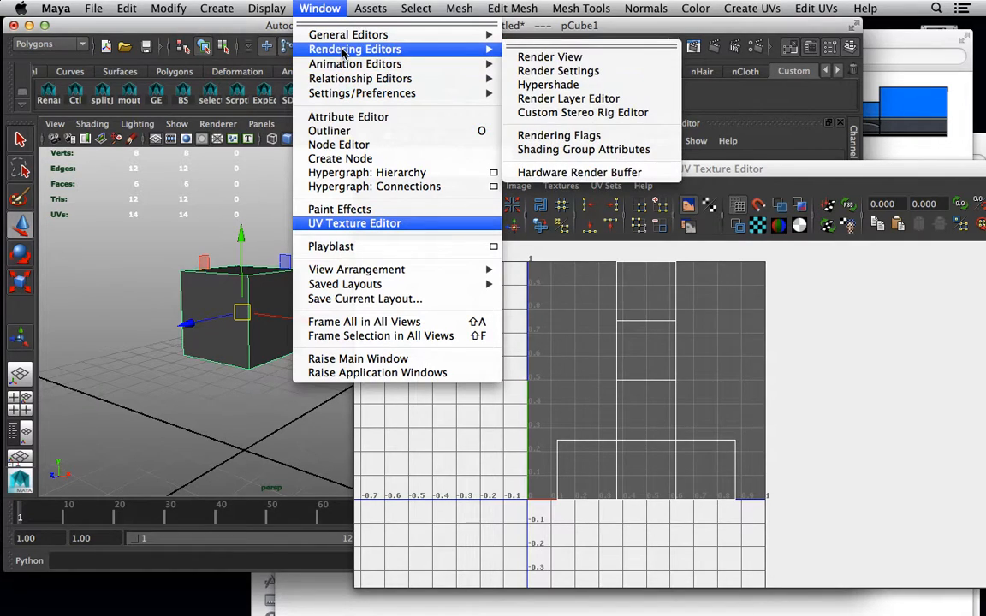
left_click(549, 86)
left_click_drag(516, 208, 458, 109)
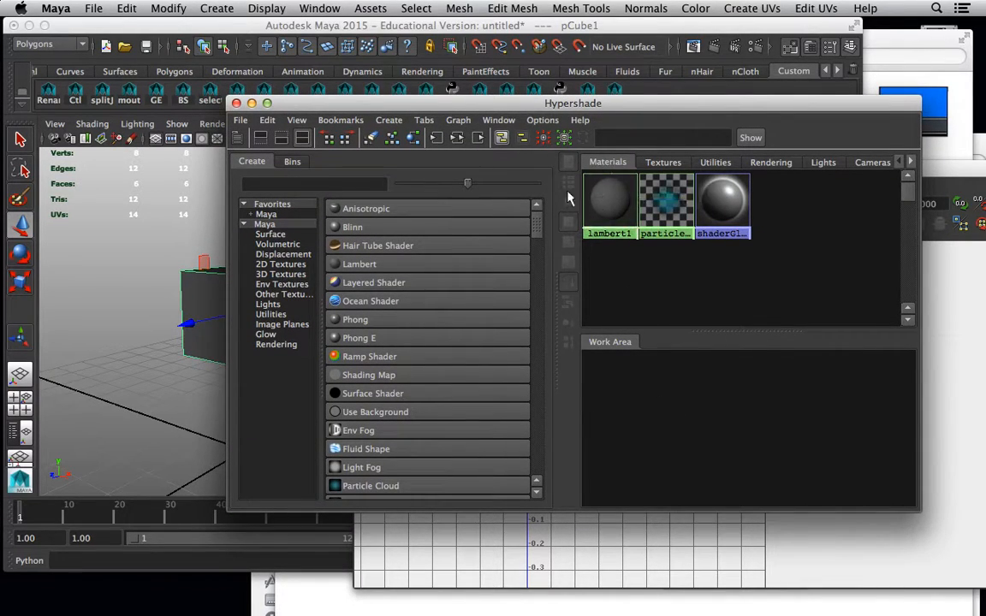
left_click_drag(466, 104, 513, 122)
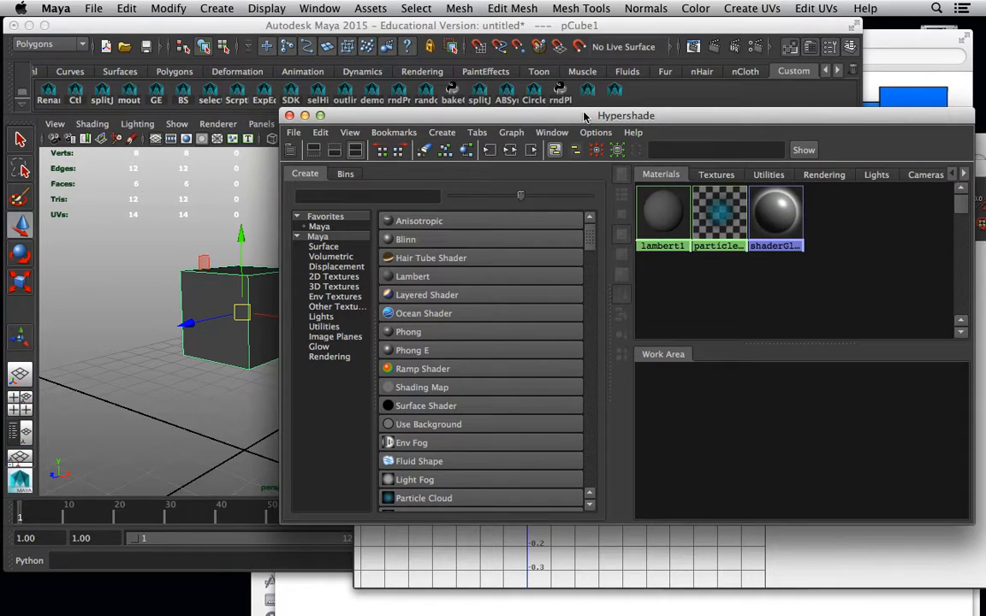
left_click_drag(585, 114, 573, 114)
left_click(419, 278)
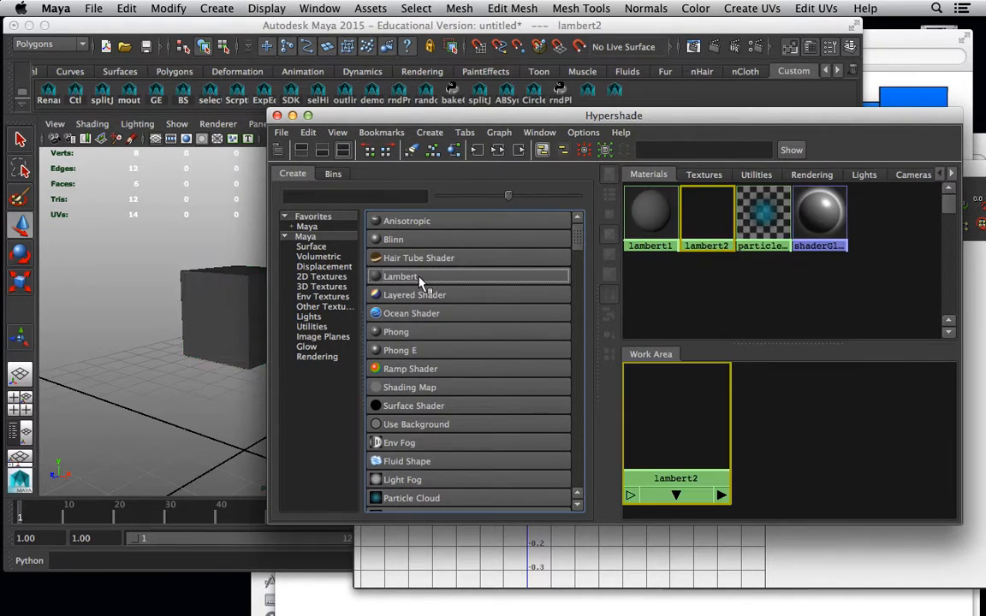
Set the new lambert2 material's Color to red, rearranging the Hypershade and UV Texture Editor windows to reach its attributes.
left_click_drag(823, 116, 426, 188)
left_click_drag(591, 169, 781, 447)
left_click_drag(550, 195, 519, 189)
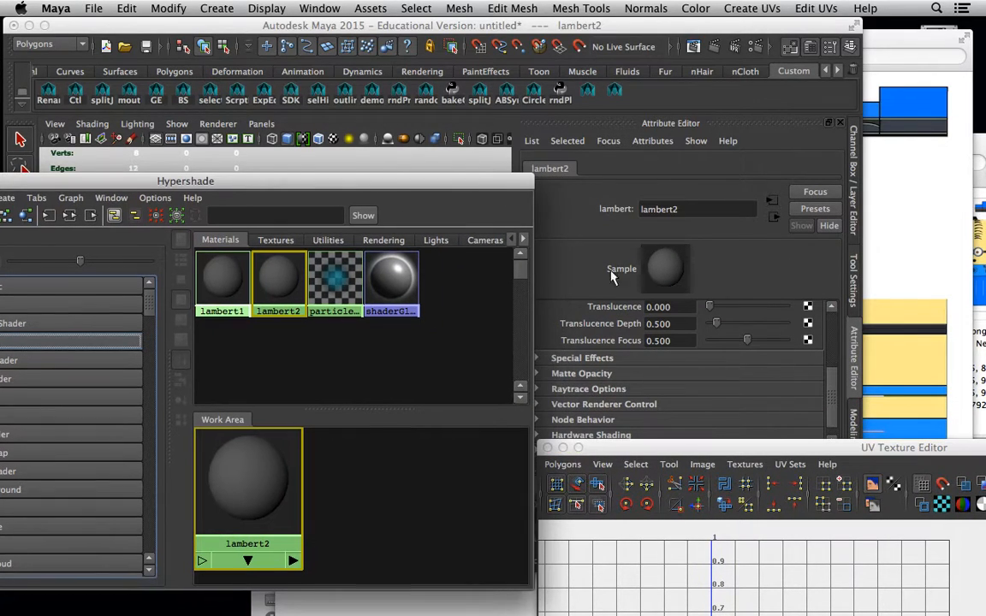
left_click_drag(832, 377, 832, 321)
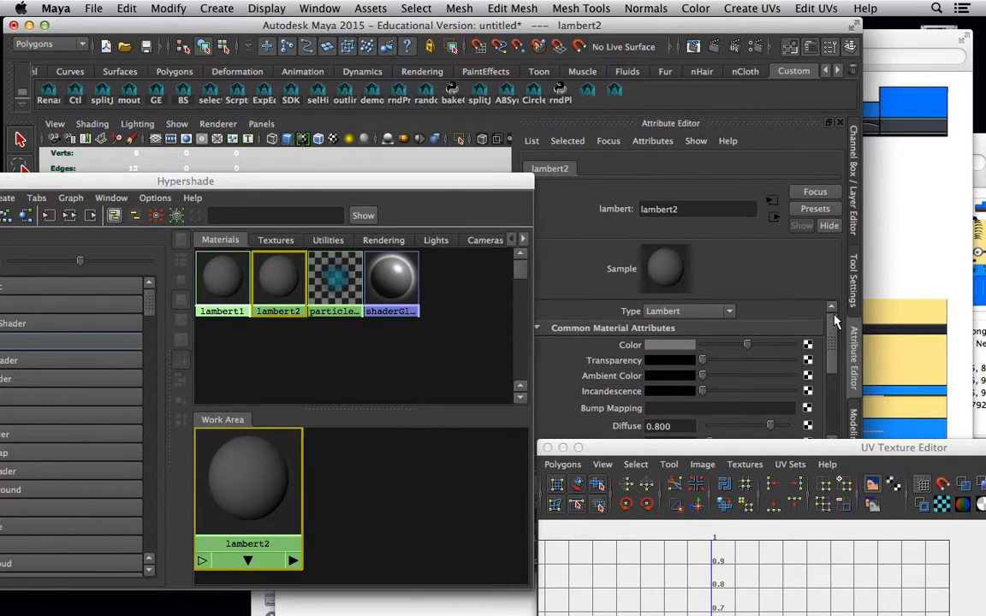
mouse_move(345, 181)
left_mouse_down()
mouse_move(519, 177)
mouse_move(365, 176)
left_mouse_up()
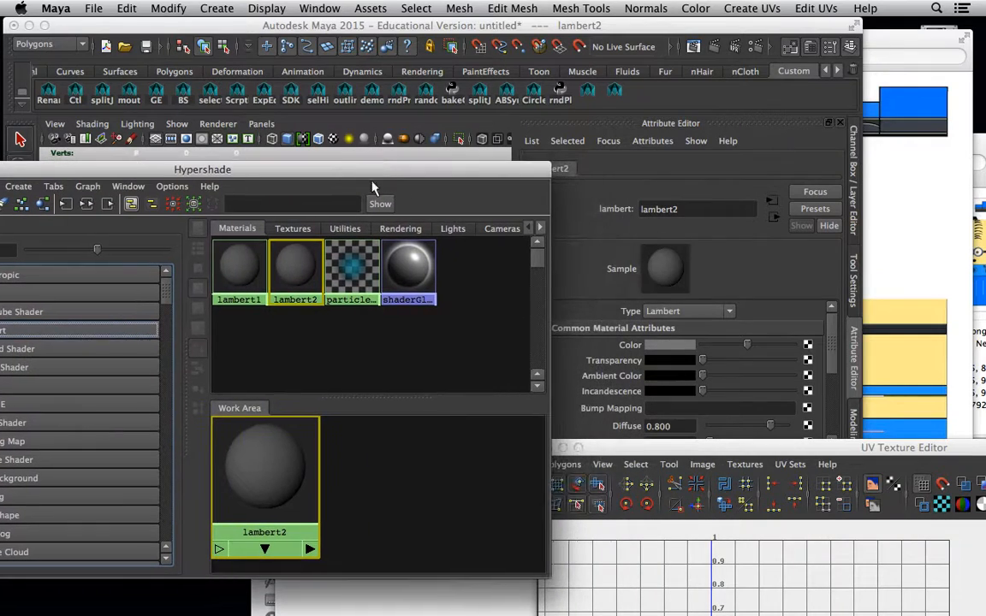
left_click_drag(429, 175, 584, 411)
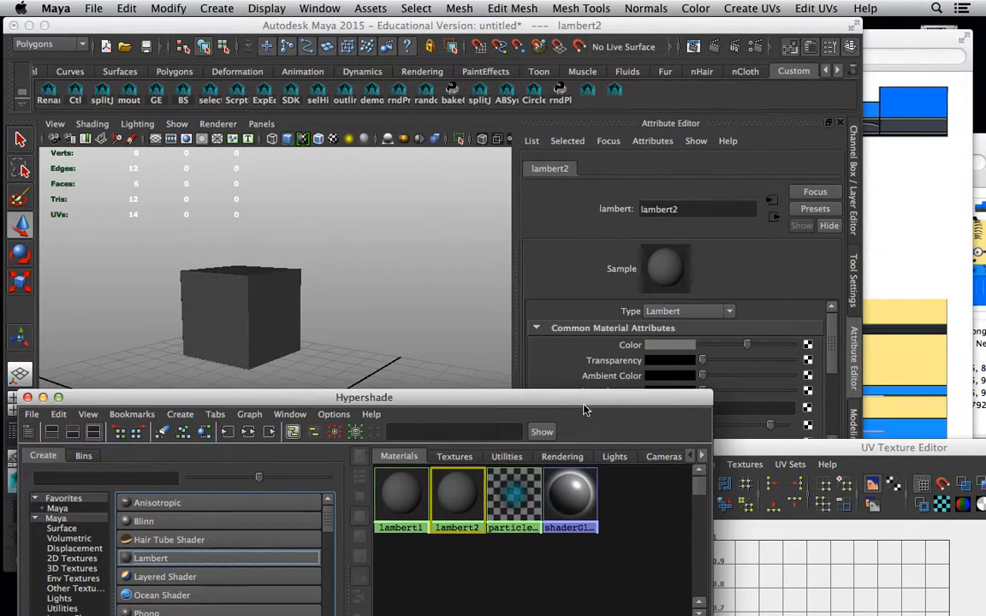
left_click(654, 344)
left_click(589, 337)
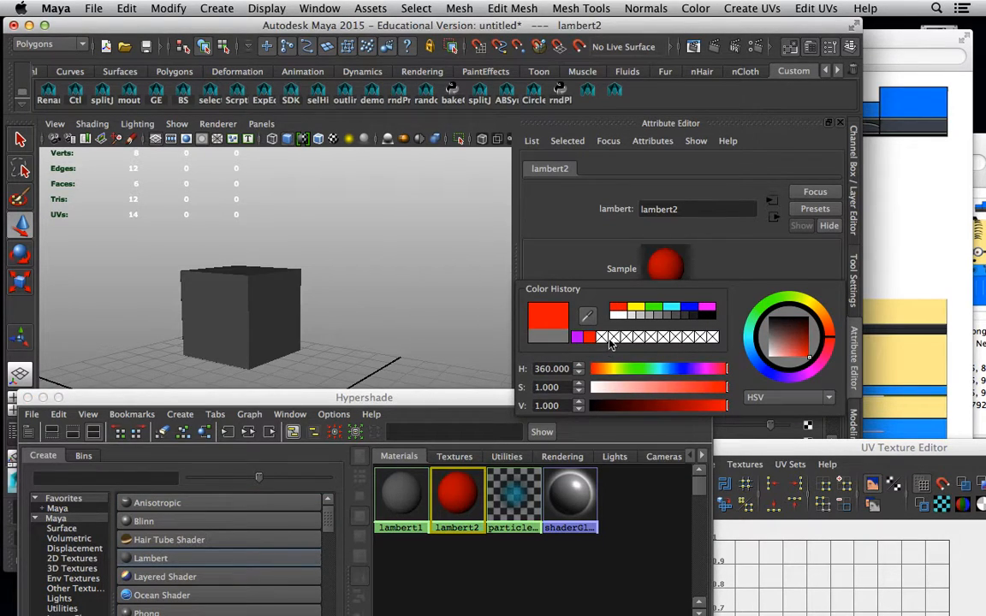
Try assigning the red lambert2 material to the unselected cube straight from its swatch, and undo the assignment.
left_click_drag(480, 402, 723, 387)
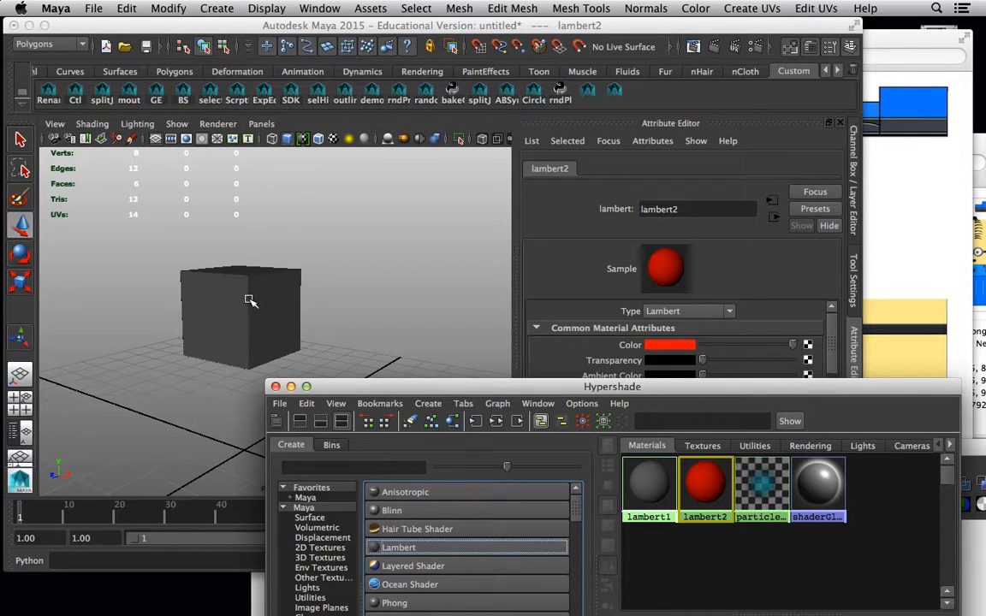
middle_click_drag(709, 482, 233, 323)
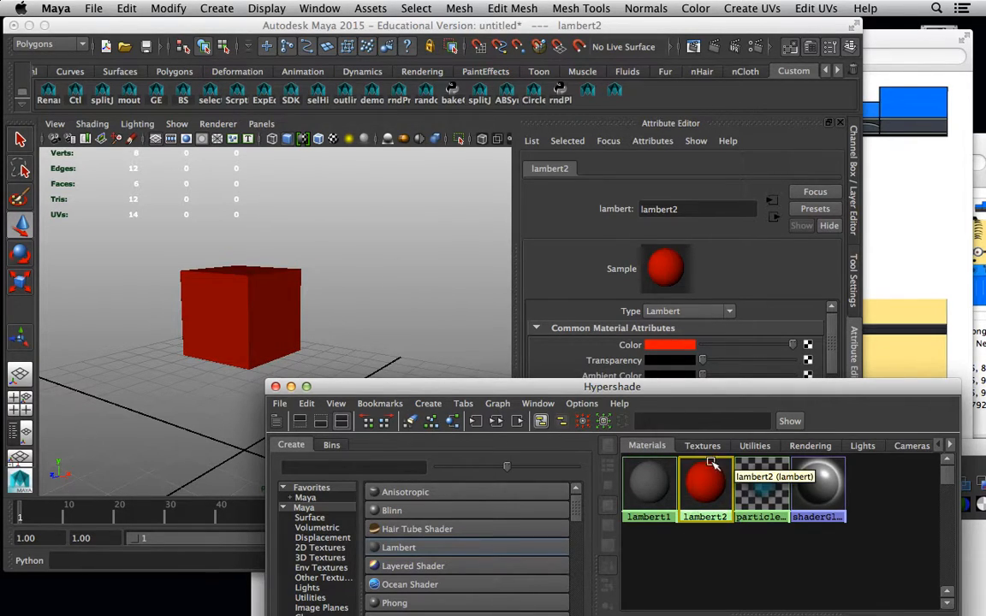
key("z")
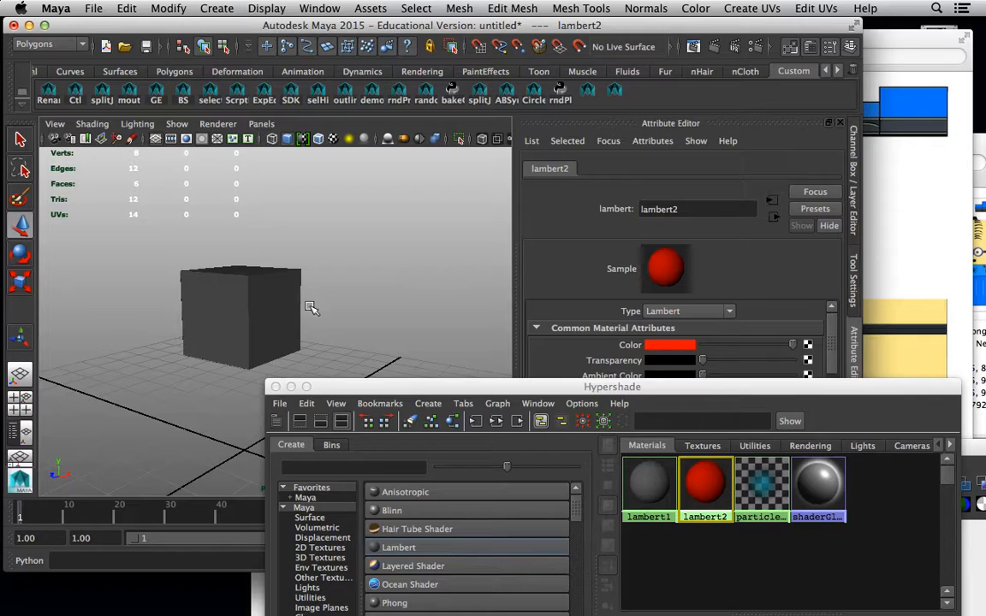
Select the cube and assign the red lambert2 material to the selection.
left_click(268, 283)
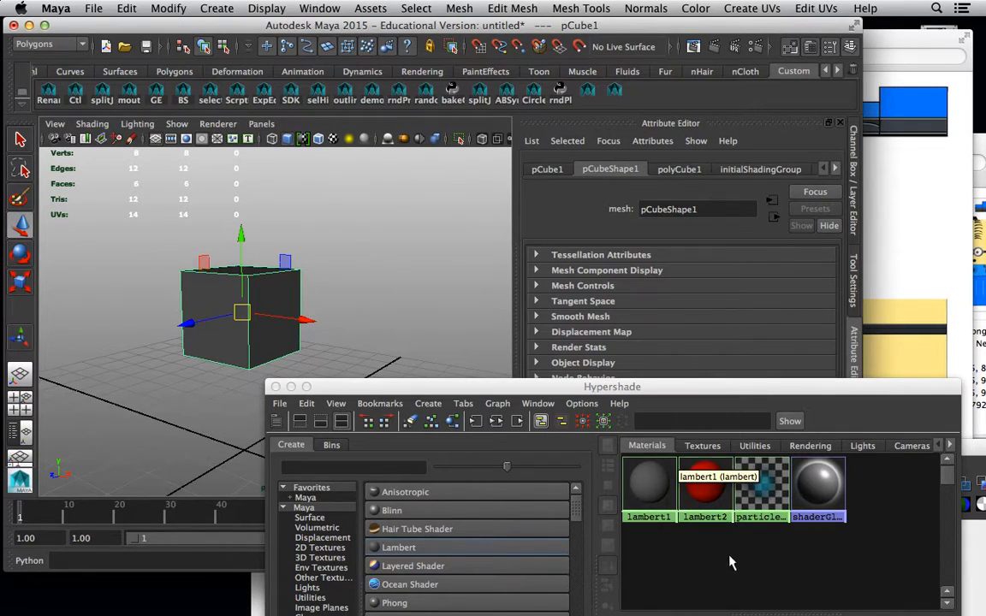
right_click(707, 486)
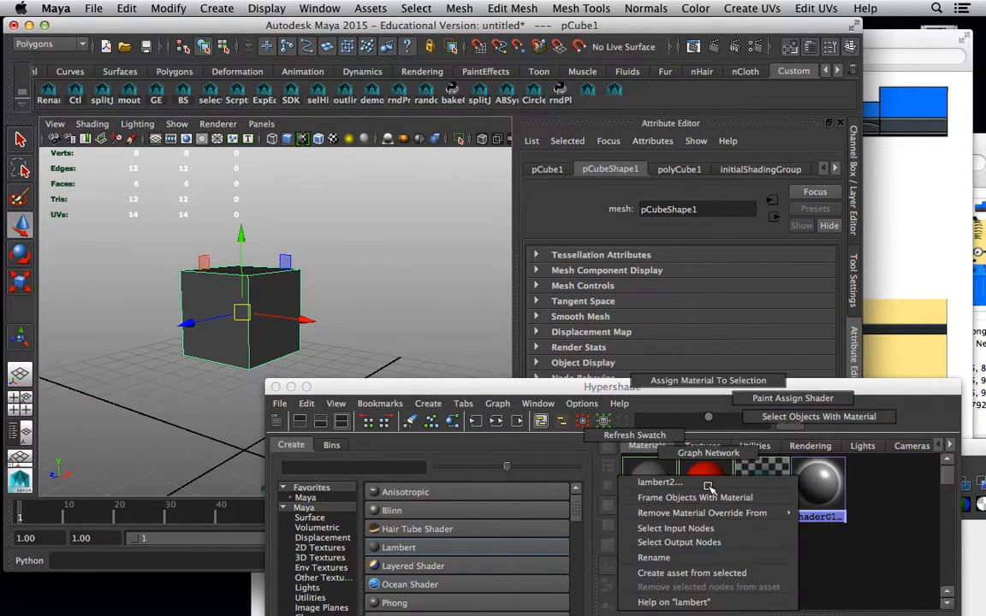
left_click(691, 381)
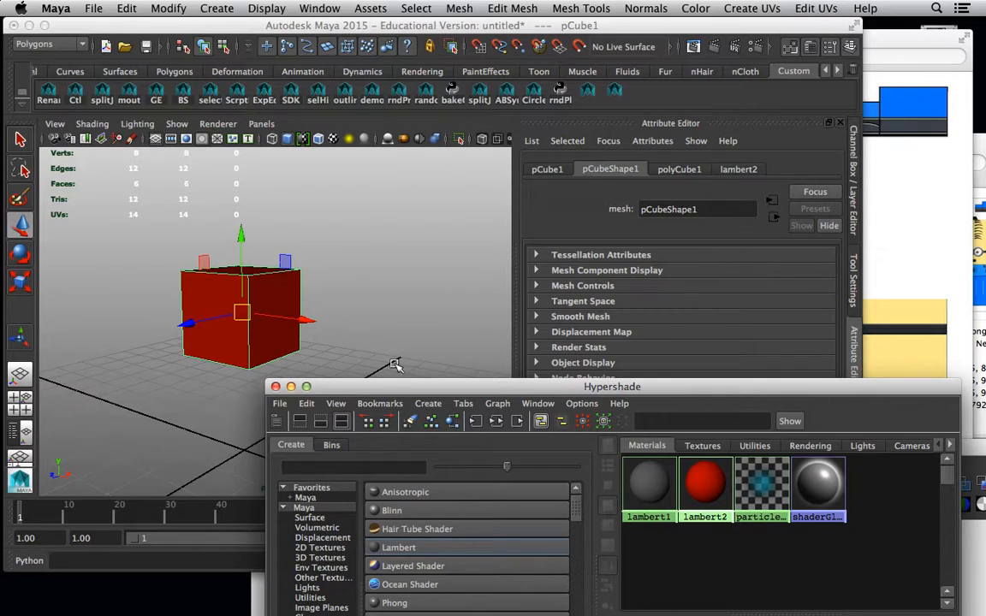
Clear the Hypershade away from the cube and display its lambert2 material attributes.
left_click_drag(399, 390, 182, 198)
left_click_drag(459, 196, 205, 173)
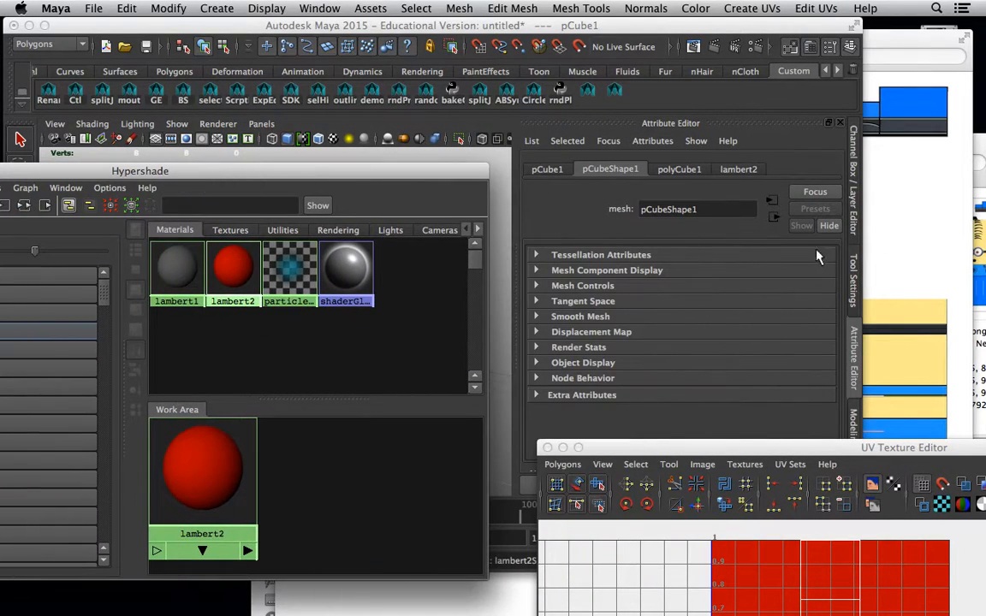
left_click(853, 219)
left_click_drag(456, 170, 421, 404)
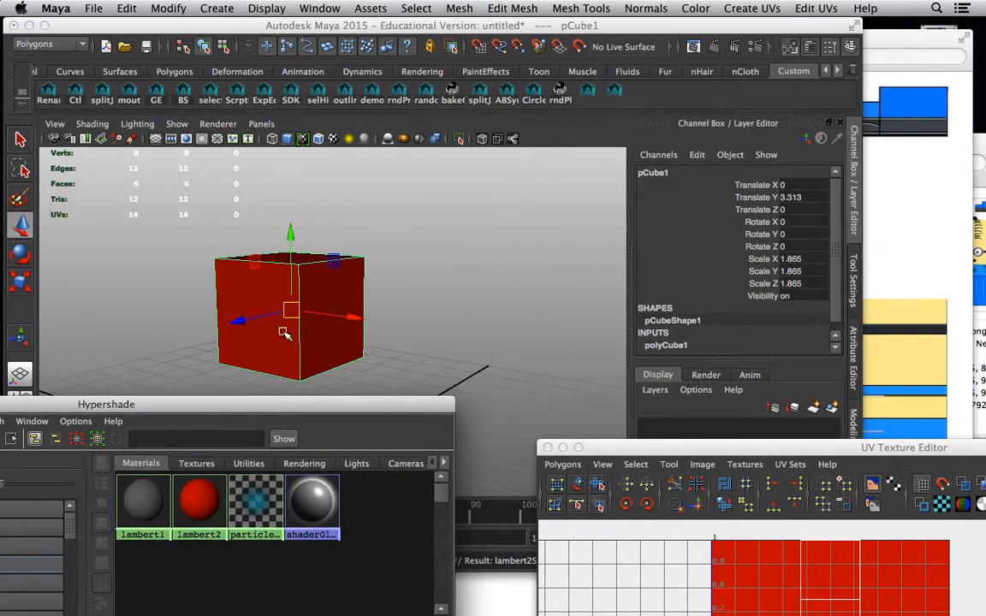
left_click(853, 366)
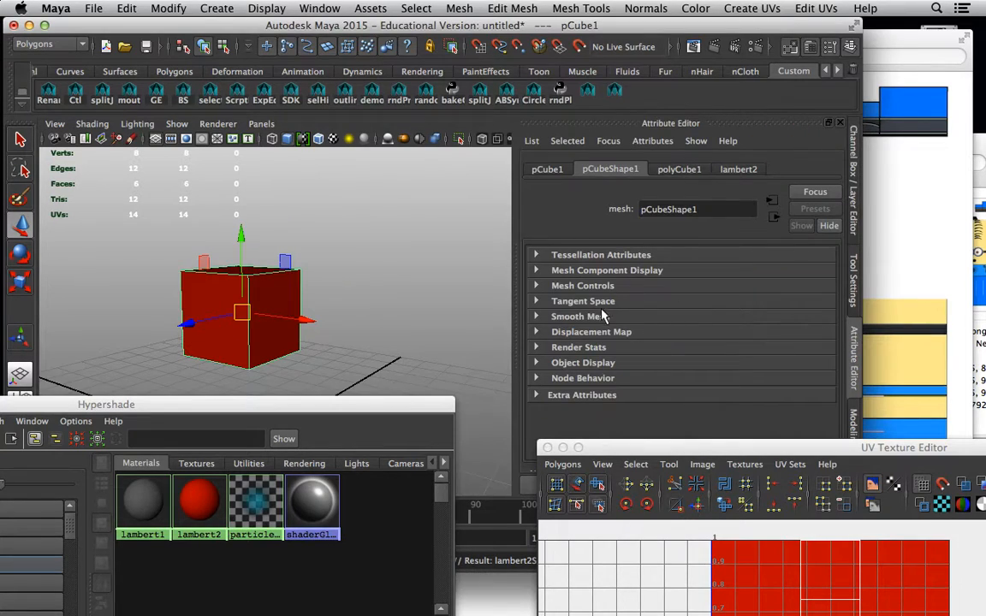
left_click(736, 171)
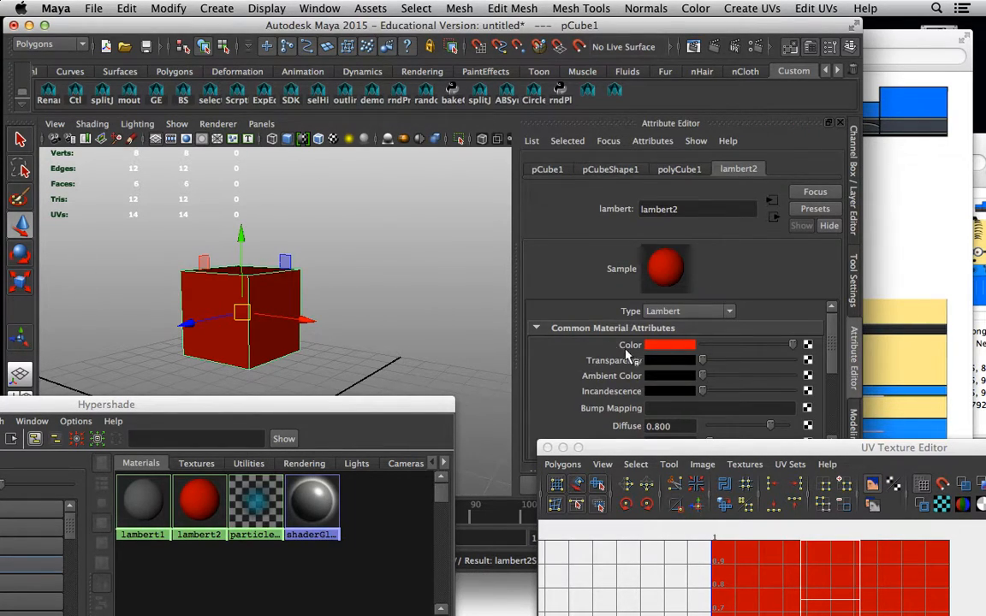
Map lambert2's Color with a File texture using minion.png from the PaperCraft folder, and show textures on the cube in the viewport.
left_click(937, 148)
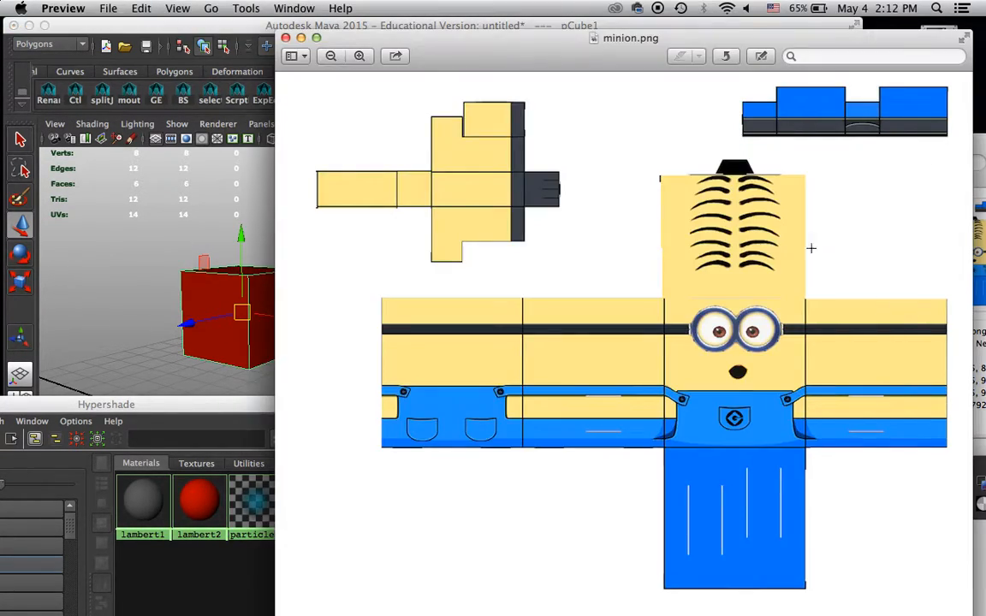
left_click(267, 36)
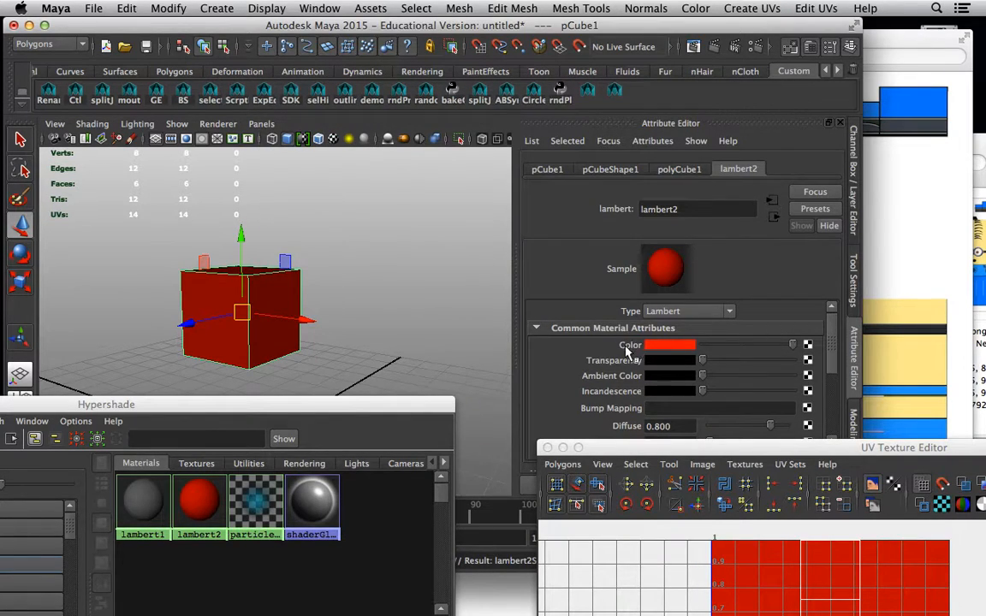
left_click(808, 345)
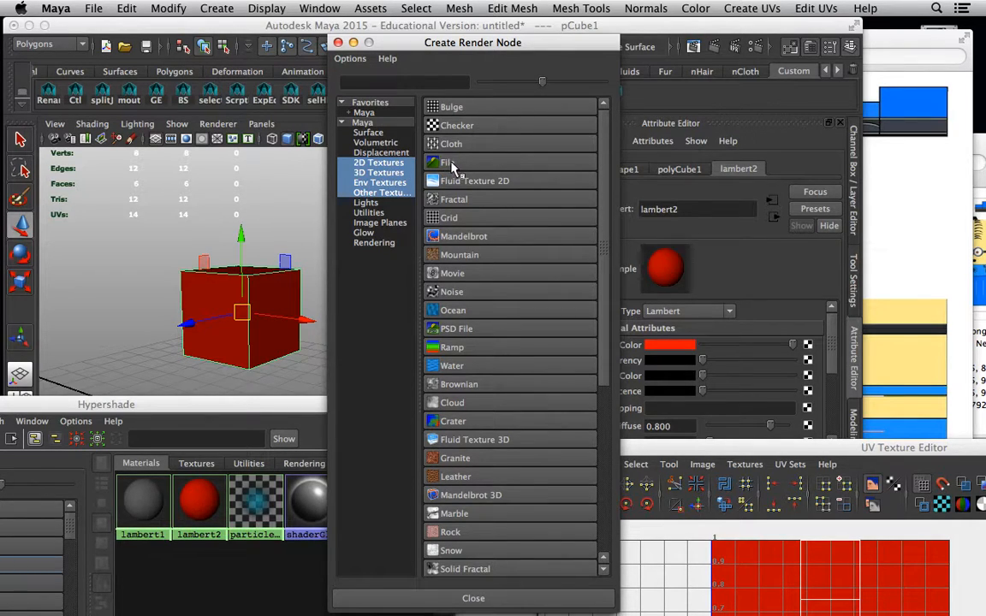
left_click(446, 163)
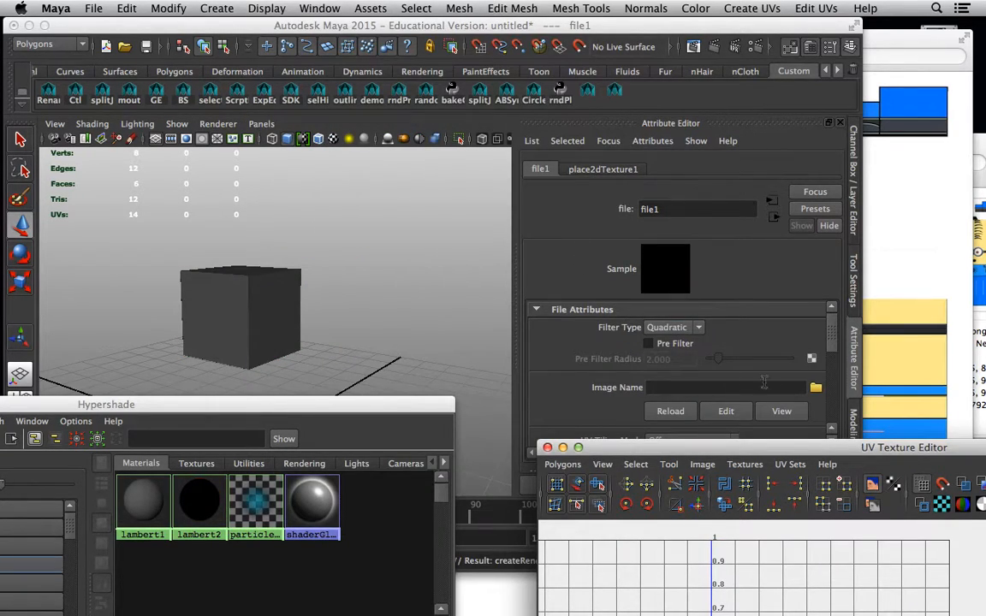
left_click(815, 387)
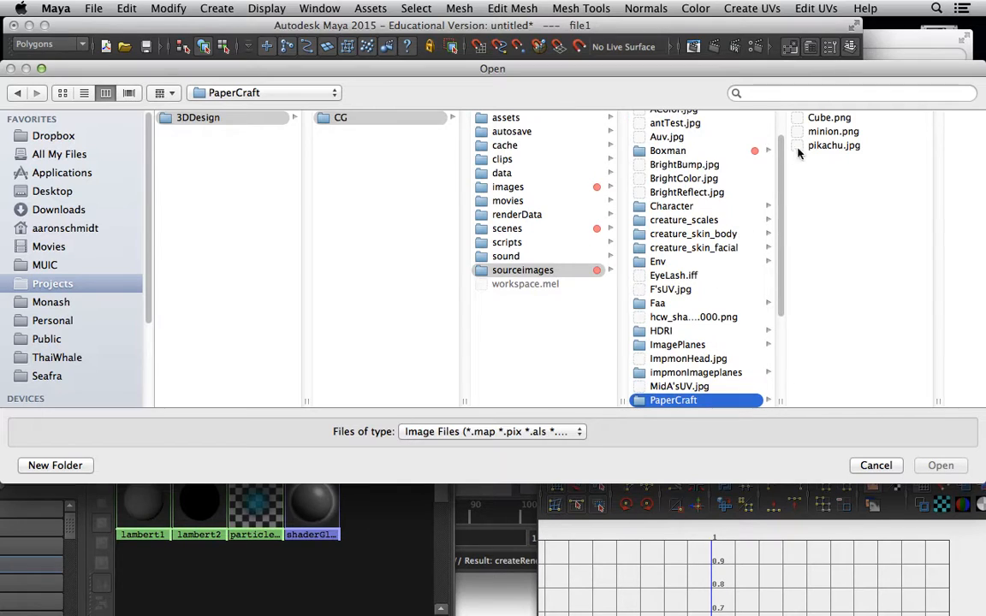
left_click(819, 132)
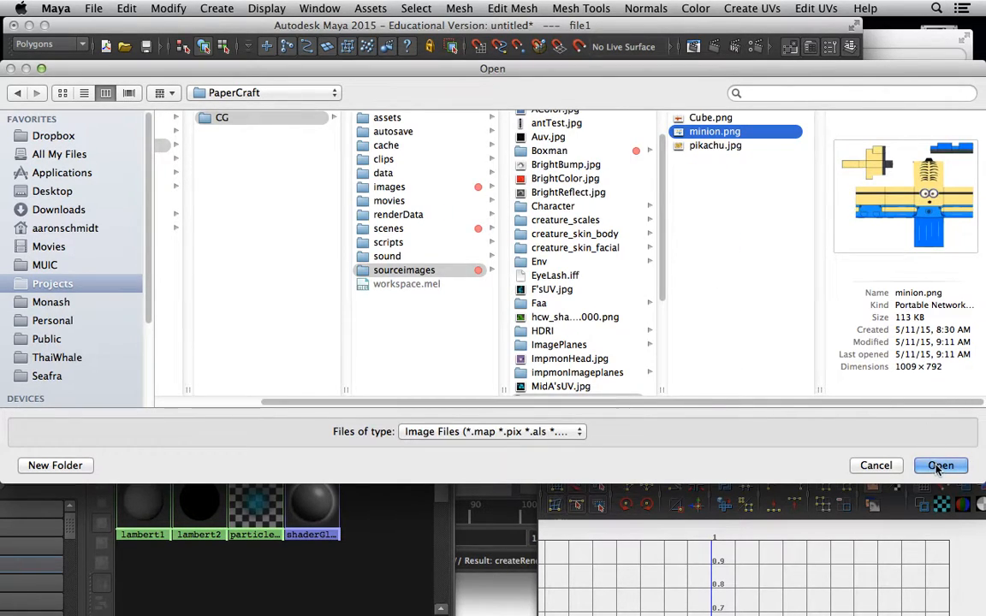
left_click(939, 466)
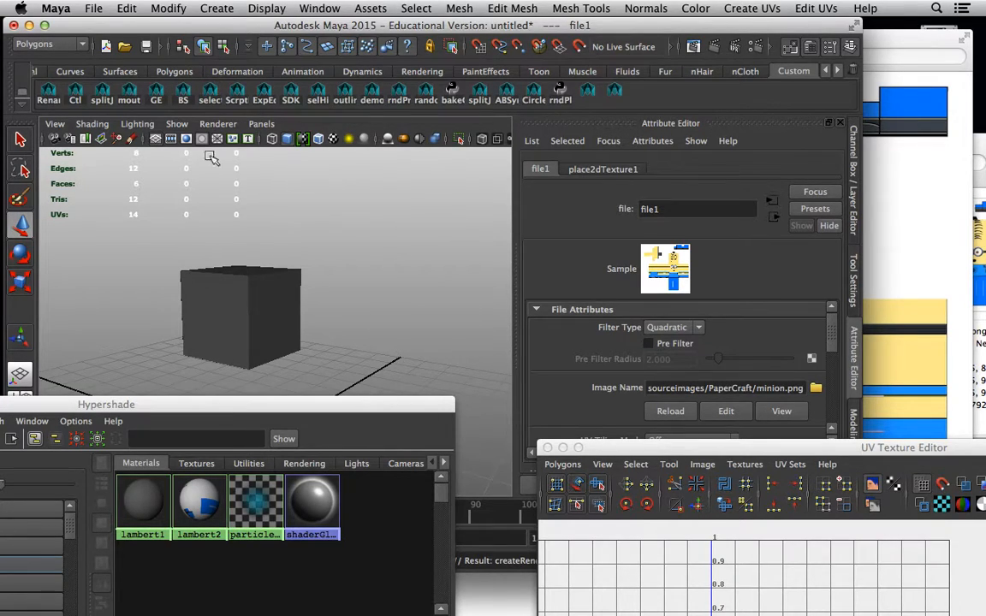
key("6")
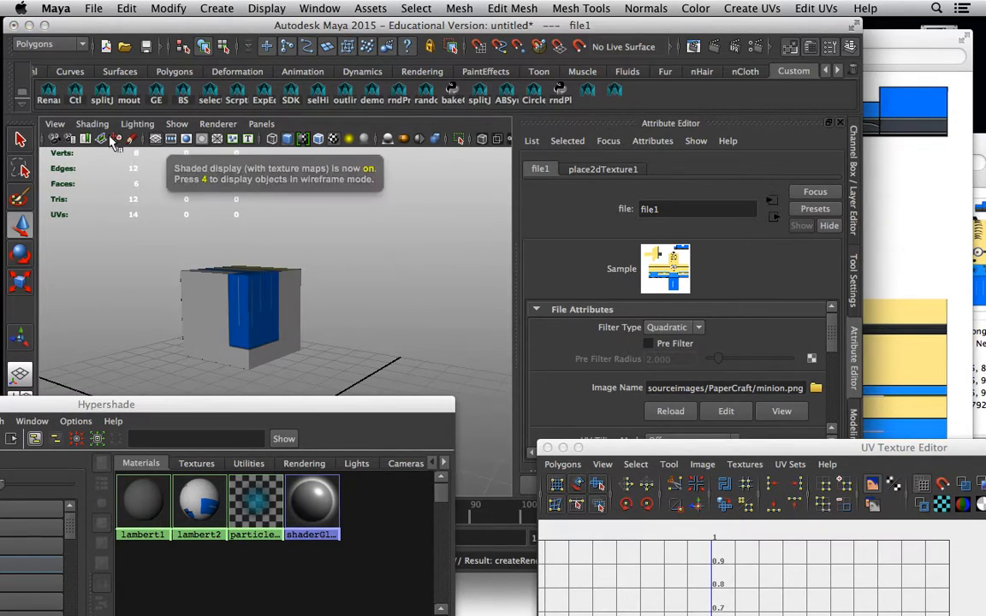
left_click_drag(239, 276, 171, 257, "alt")
Select lambert2 in the Hypershade and graph its input and output connections in the work area.
left_click(198, 504)
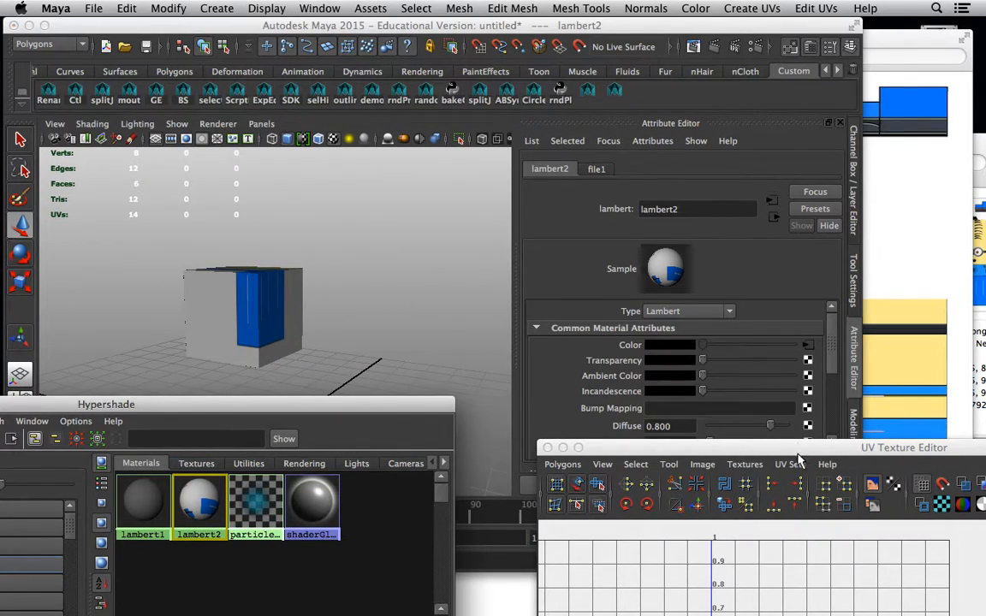
left_click_drag(798, 453, 780, 524)
left_click_drag(241, 397, 401, 198)
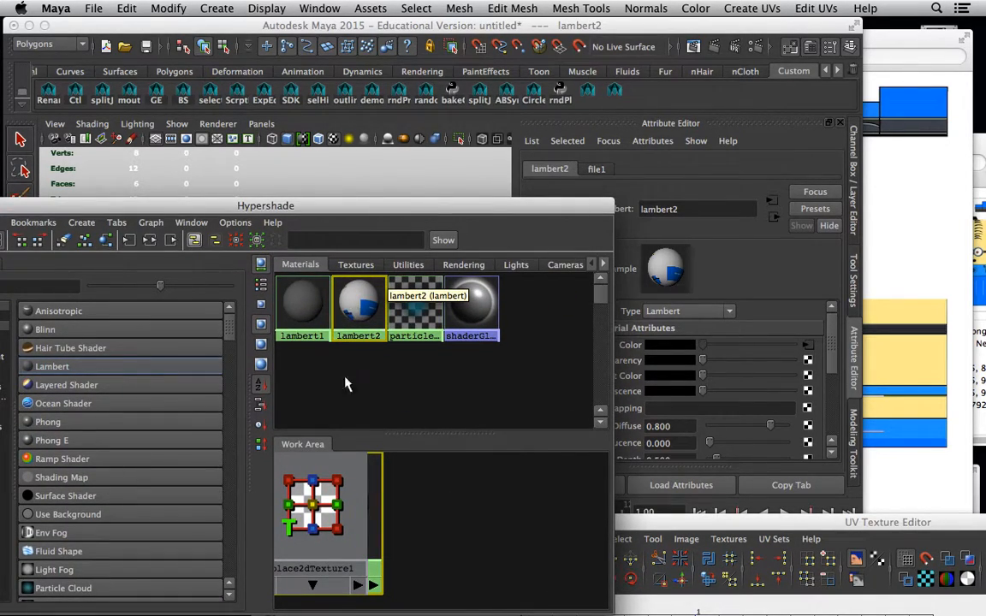
left_click(149, 239)
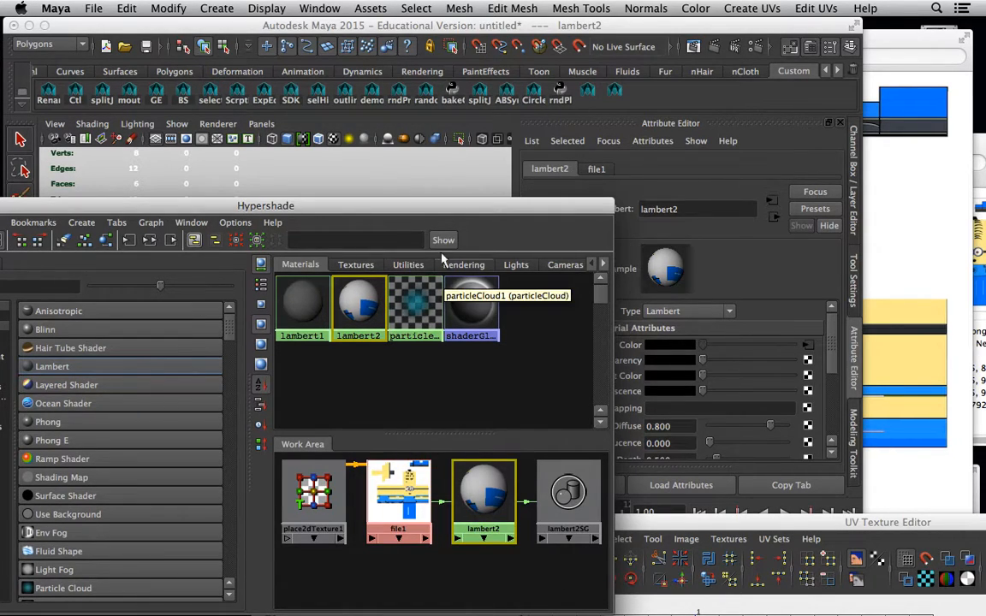
Expand the Hardware Texturing settings of lambert2, keeping the textured cube in view.
left_click_drag(463, 203, 256, 353)
scroll(820, 419, "down", 5)
left_click(593, 422)
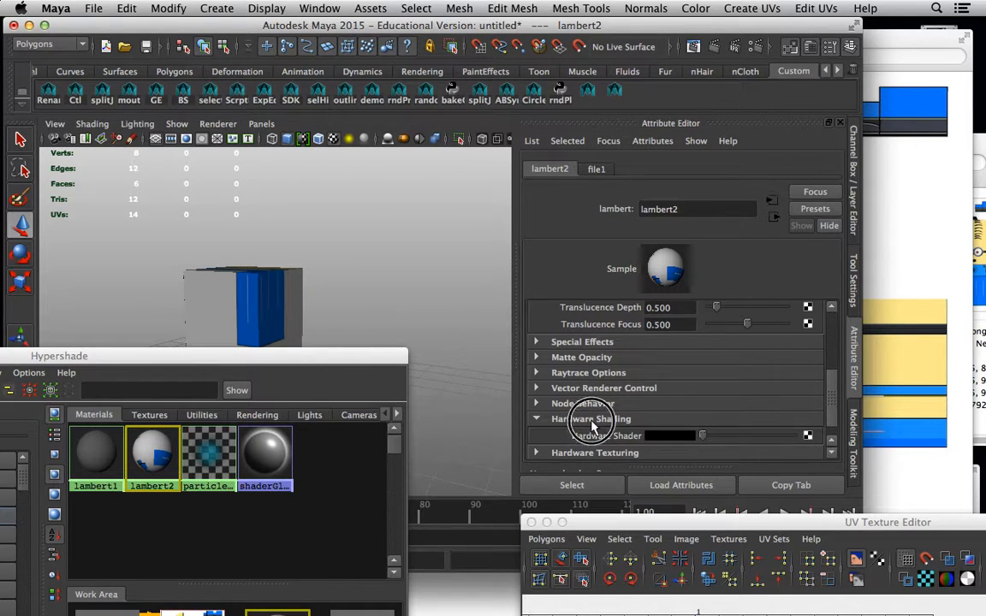
left_click(594, 420)
left_click(595, 434)
scroll(822, 396, "down", 3)
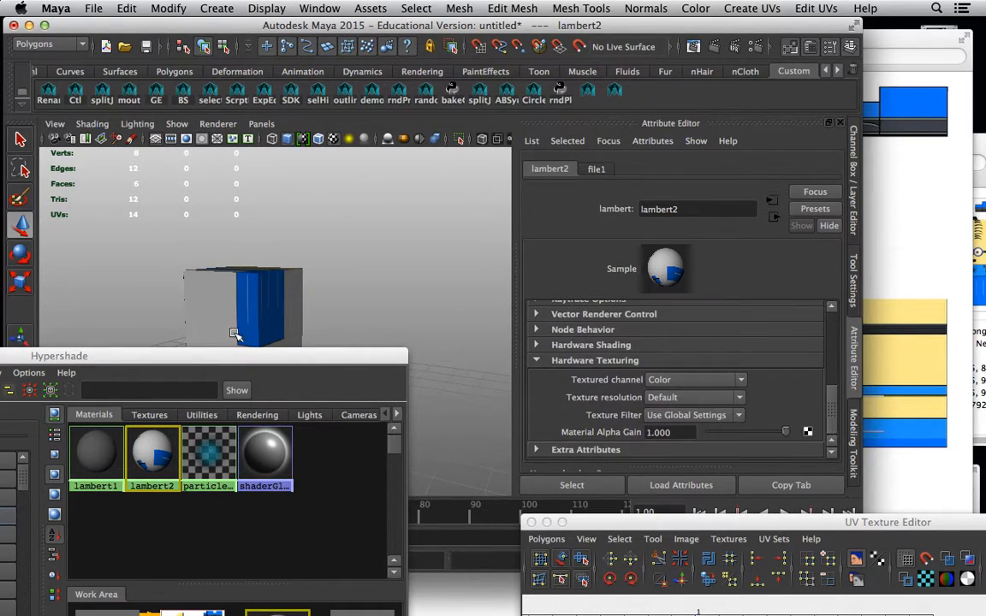
left_click_drag(286, 355, 277, 407)
Switch lambert2's Textured channel to None and back to Color.
left_click(659, 383)
left_click(669, 402)
left_click(659, 380)
left_click(665, 395)
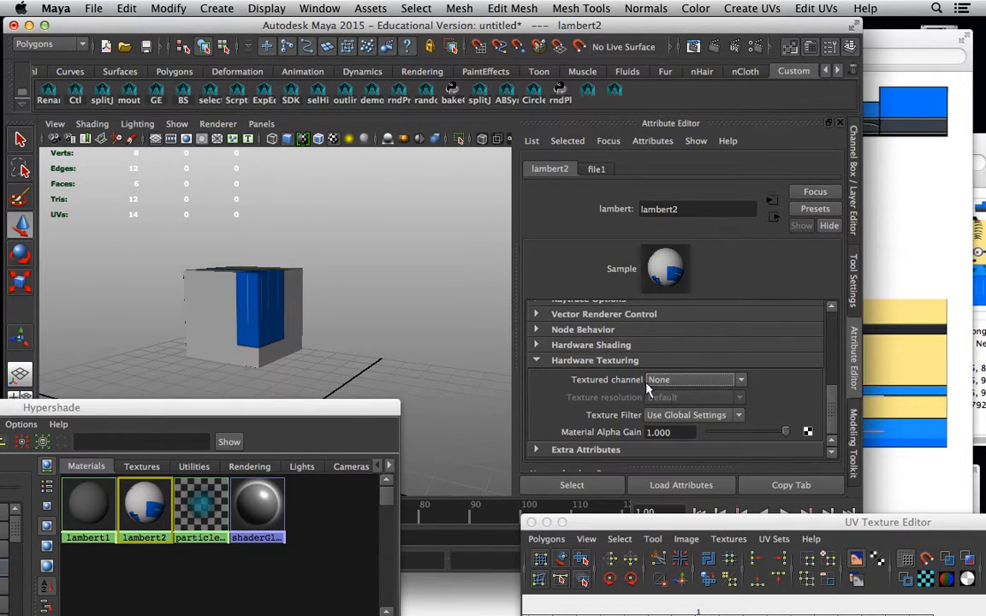
left_click(664, 382)
left_click(664, 398)
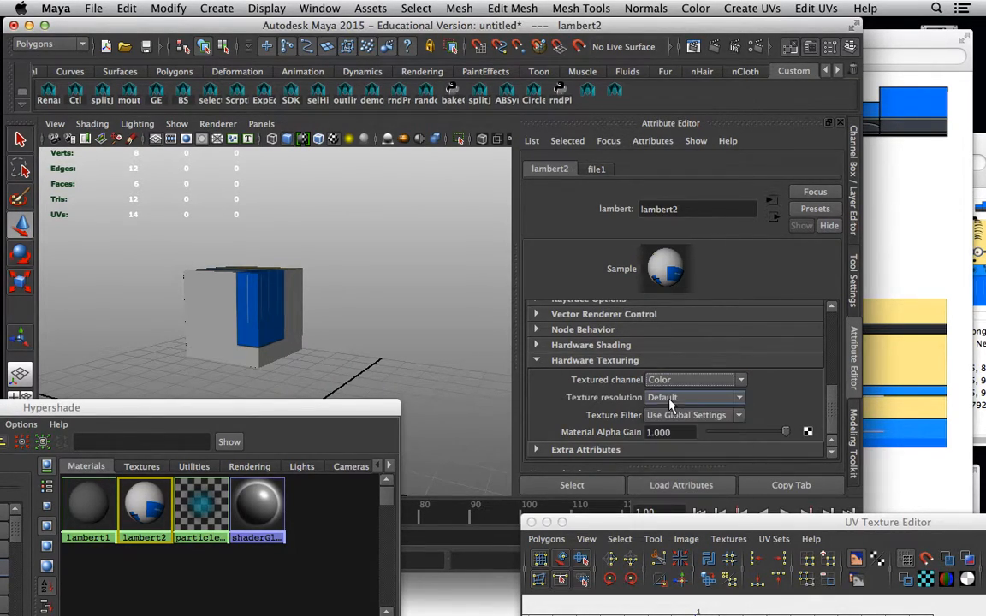
left_click_drag(253, 261, 472, 320, "alt")
left_click(683, 385)
left_click(684, 391)
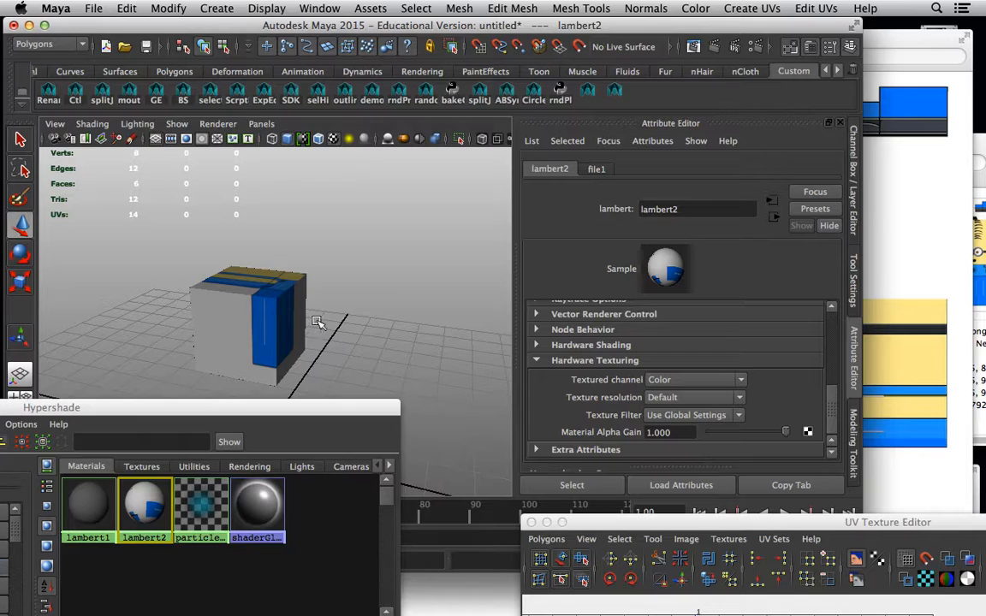
Select the textured cube and compare its front face with the minion.png template open in Preview.
left_click_drag(325, 407, 345, 332)
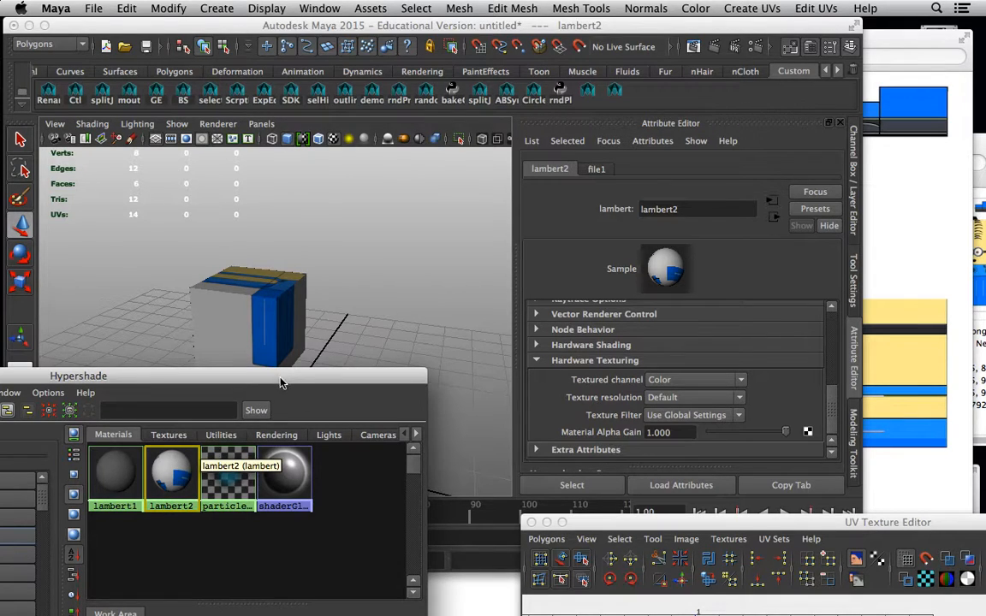
left_click_drag(291, 301, 257, 214, "alt")
left_click(242, 266)
left_click_drag(236, 300, 764, 243, "alt")
left_click(942, 208)
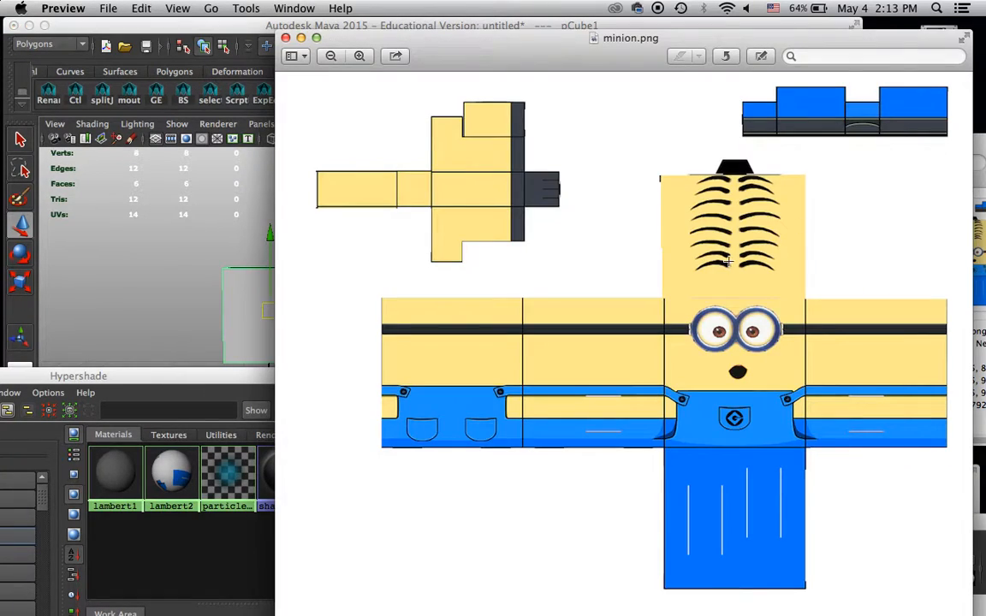
left_click(137, 281)
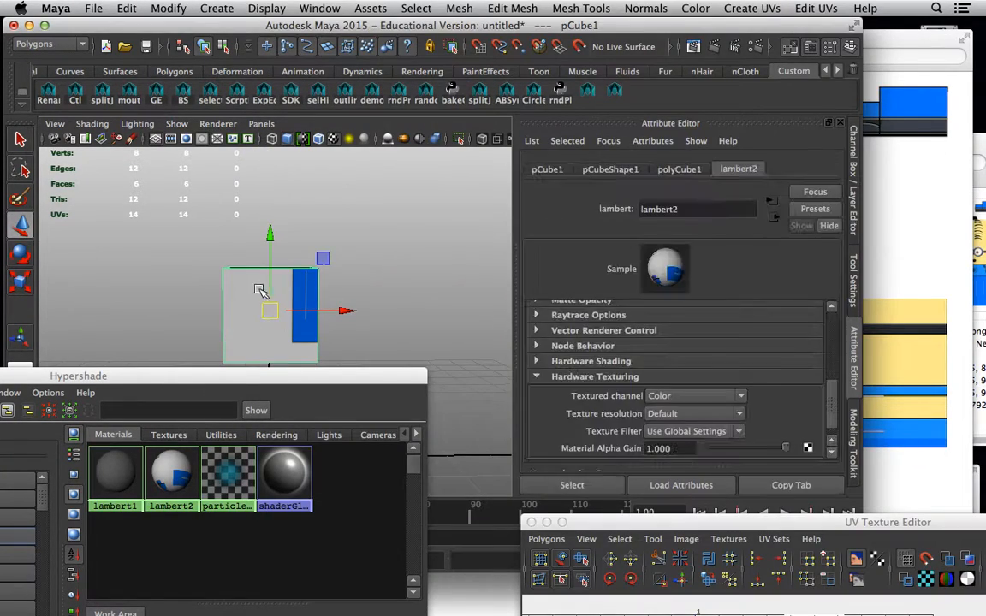
left_click(928, 300)
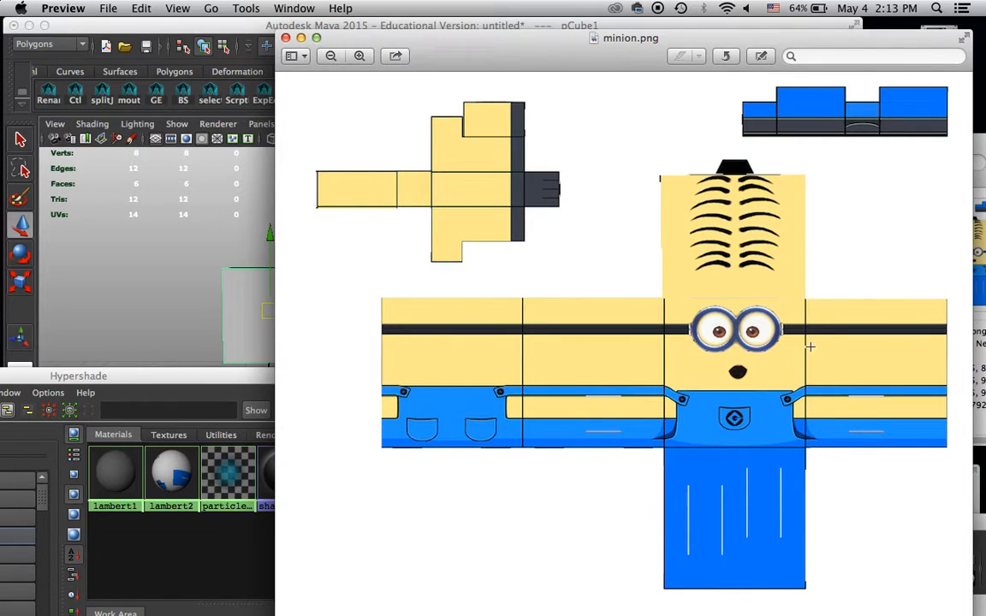
left_click(197, 31)
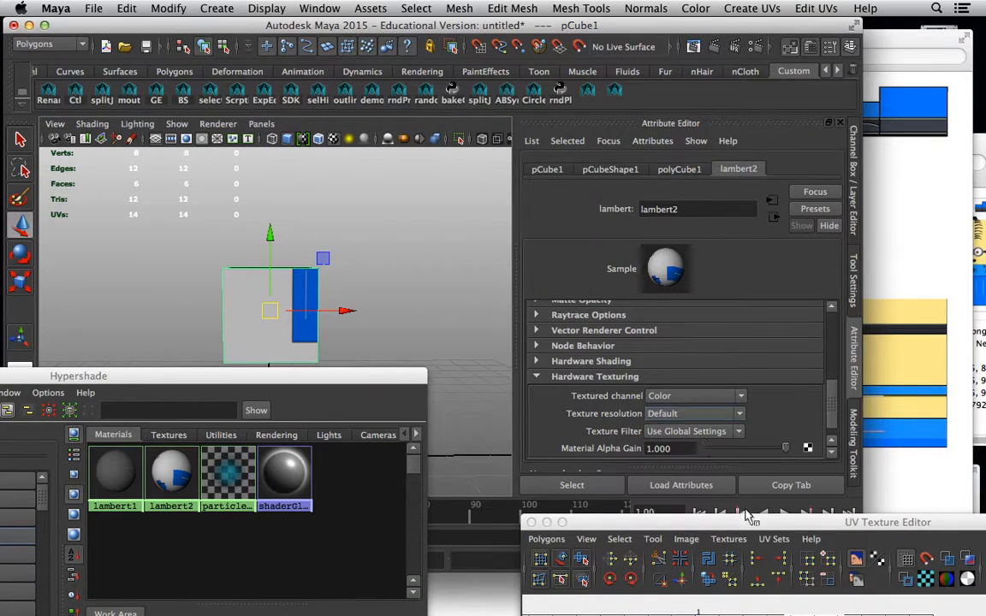
Bring the UV Texture Editor into view and hide its texture image to show only the cube's UV layout.
left_click_drag(744, 588, 527, 88)
scroll(552, 341, "up", 3)
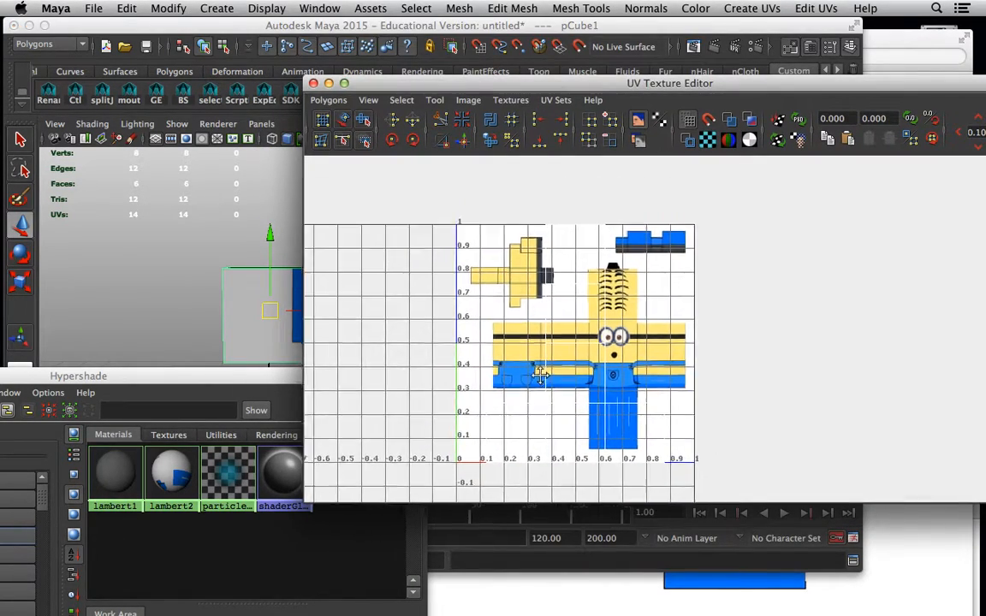
middle_click_drag(537, 295, 471, 316, "alt")
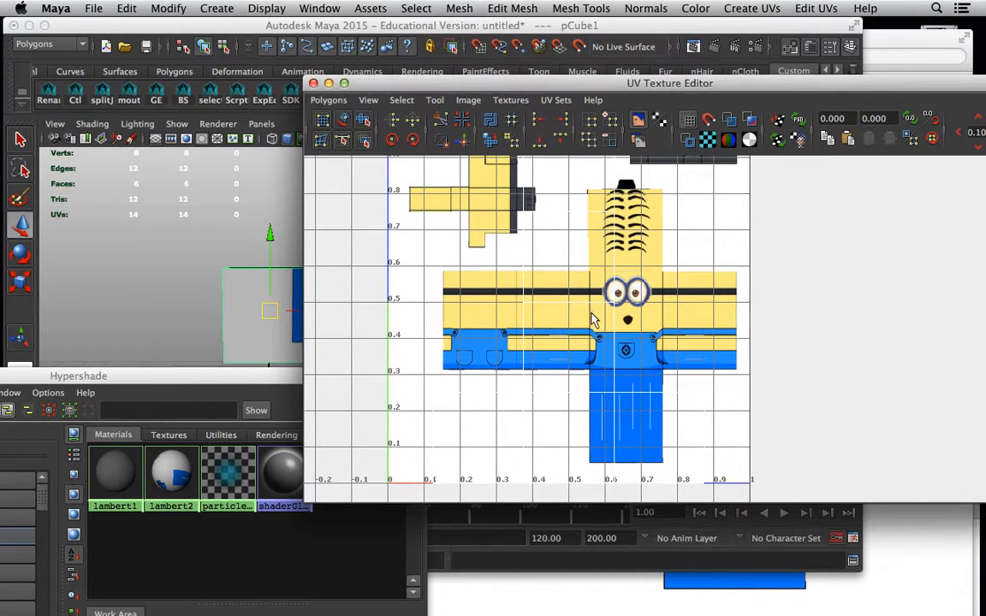
left_click(639, 120)
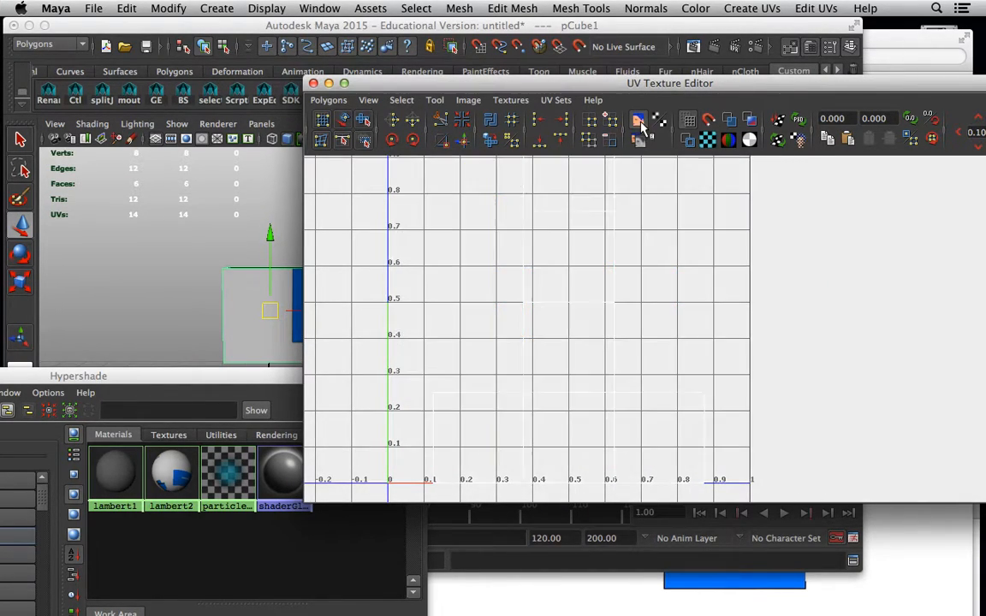
Select all faces of the cube's UV layout and move them over the minion's face with the texture image displayed again.
left_click(615, 305)
right_click_drag(583, 304, 532, 281)
left_click(554, 280)
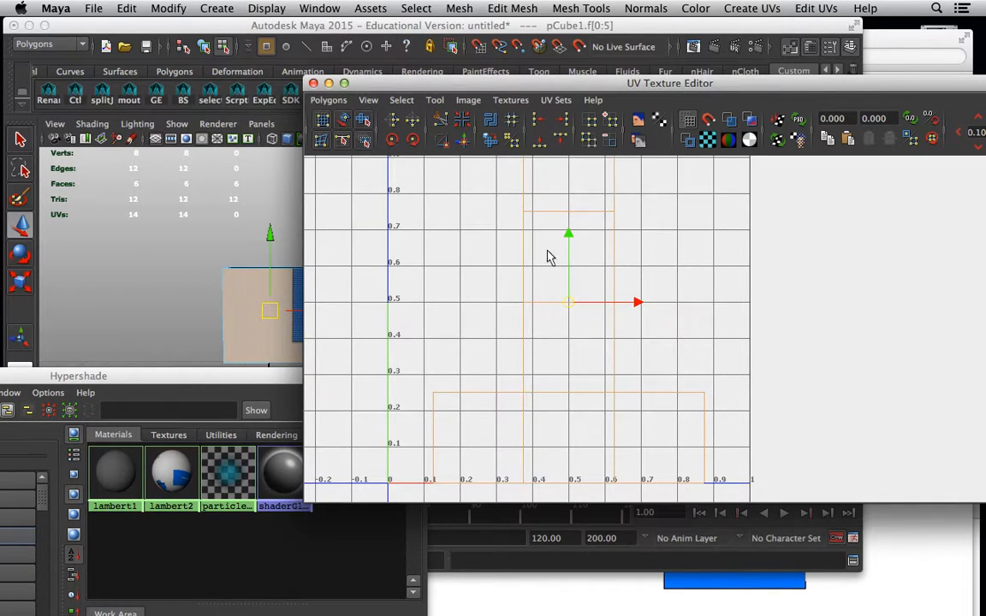
left_click(637, 119)
left_click_drag(566, 304, 625, 188)
Arrange the UV Texture Editor and Hypershade windows so the cube is visible beside its UV layout.
left_click_drag(448, 84, 543, 81)
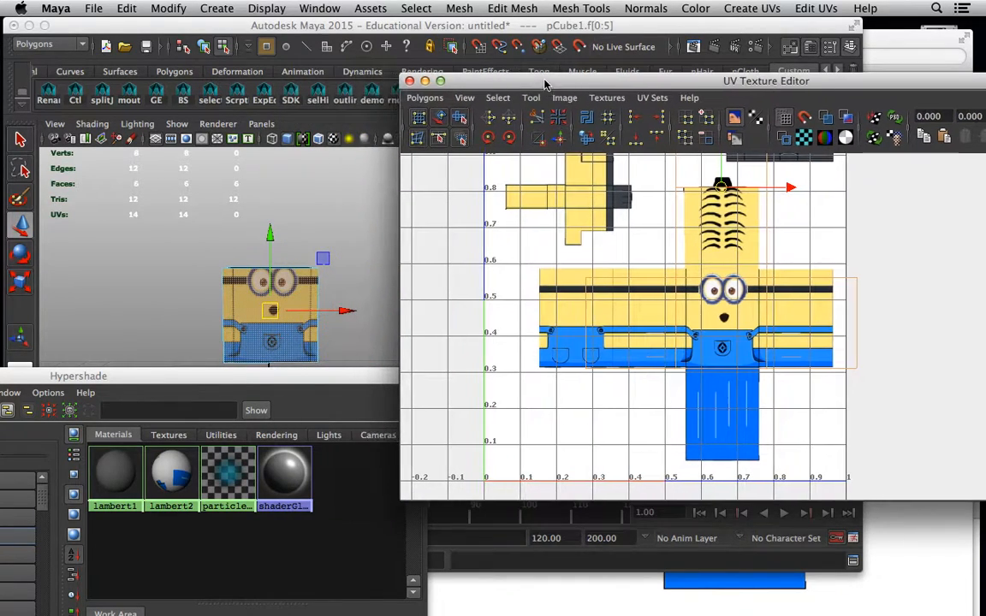
left_click_drag(363, 385, 323, 428)
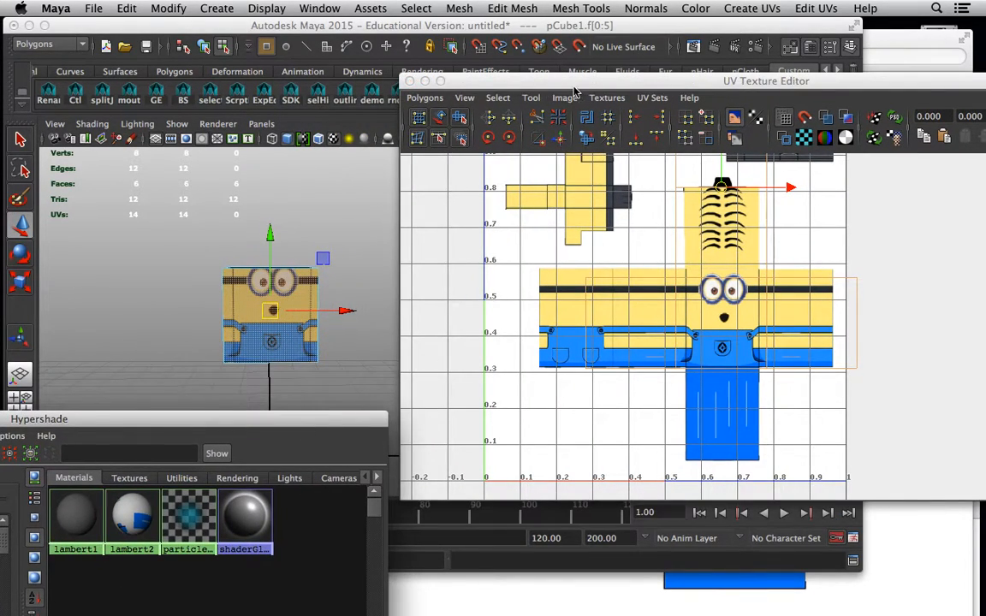
left_click_drag(650, 80, 662, 81)
left_click_drag(286, 335, 256, 329, "alt")
Nudge the UV layout on the template to centre the minion's face on the cube's front.
left_click_drag(738, 192, 738, 184)
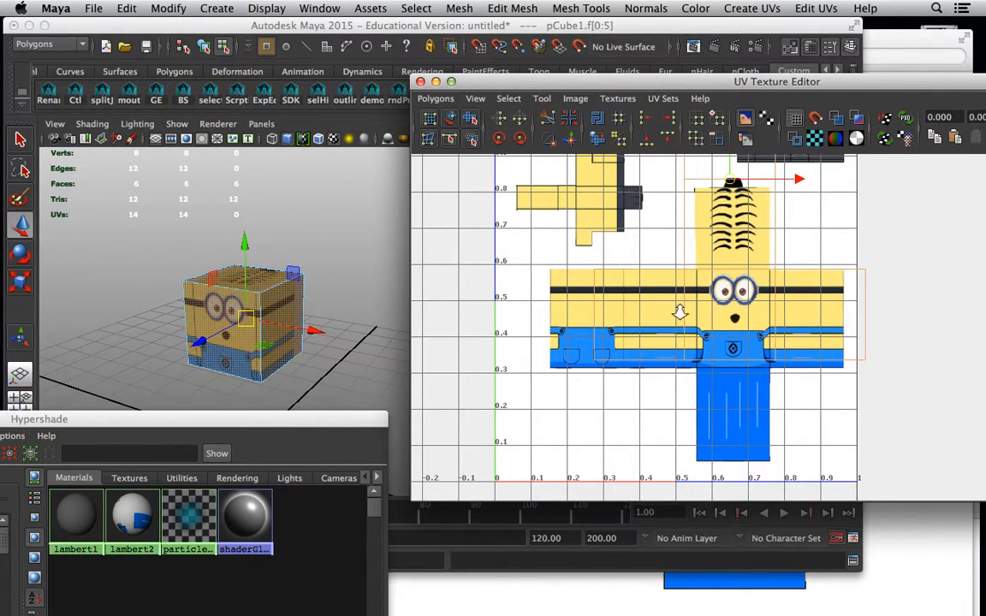
scroll(673, 313, "up", 4)
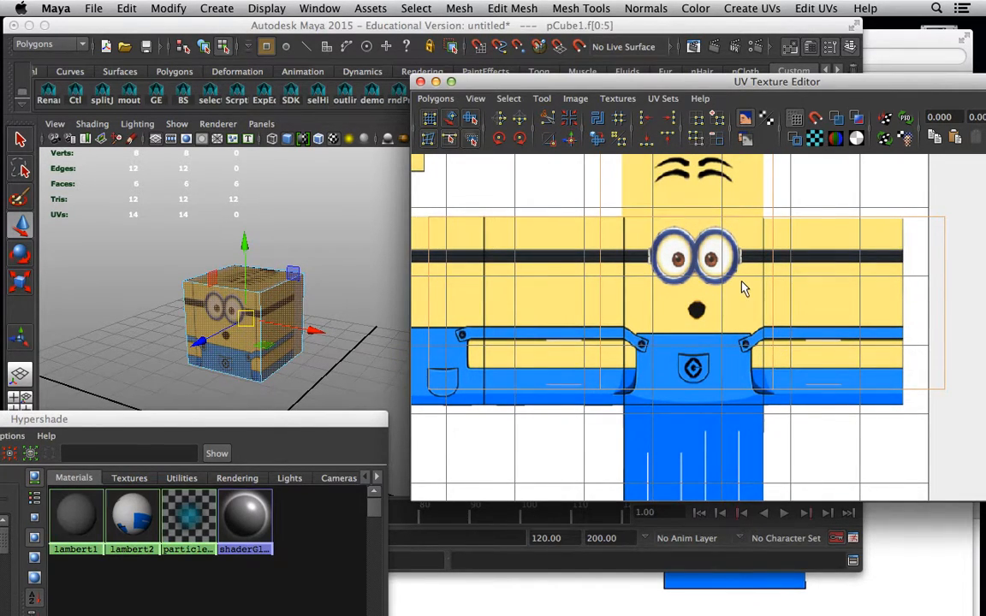
middle_click_drag(743, 289, 722, 387, "alt")
right_click_drag(722, 387, 587, 334, "alt")
middle_click_drag(639, 328, 640, 319, "alt")
mouse_move(698, 178)
left_mouse_down()
mouse_move(700, 167)
mouse_move(700, 179)
left_mouse_up()
Scale the UV layout down uniformly and reposition it vertically to line up with the template's body panels.
key("r")
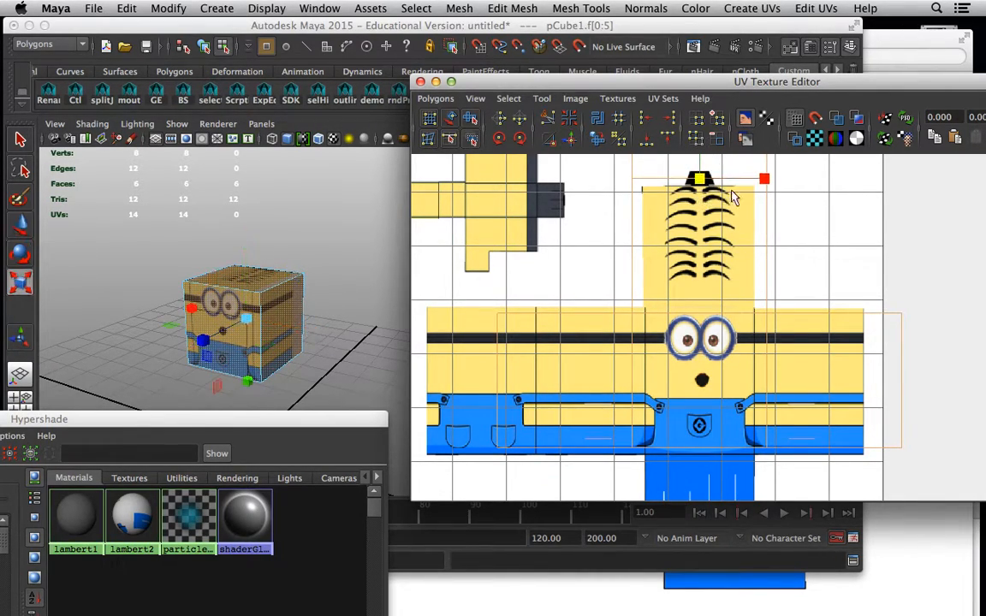
left_click_drag(764, 179, 757, 186)
right_click_drag(772, 253, 607, 241, "alt")
right_click_drag(709, 267, 625, 238, "alt")
left_click_drag(726, 174, 727, 160)
key("w")
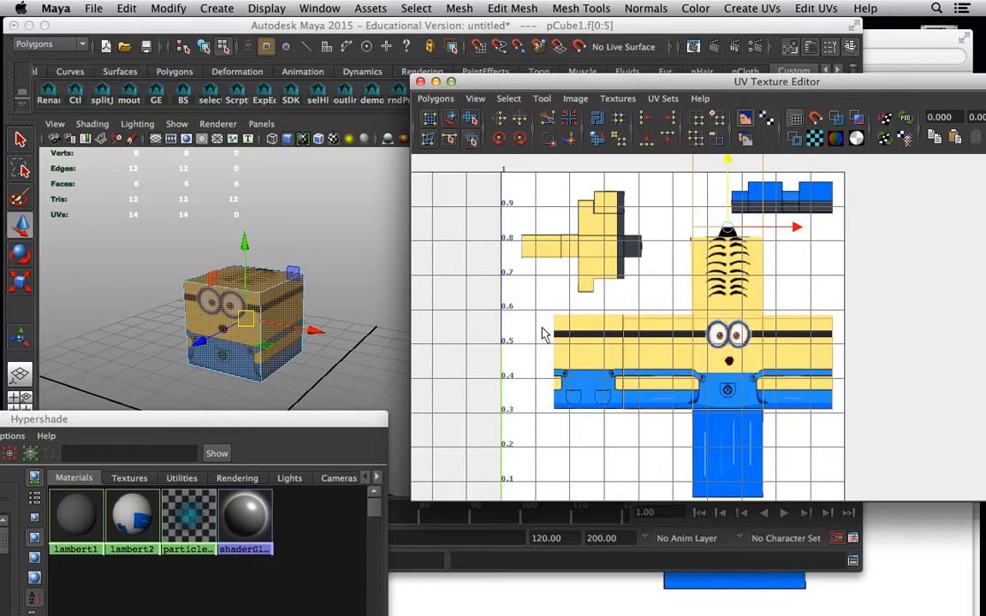
Return the cube to object mode, deselect it and inspect the minion texture on its front, sides and top.
left_click(188, 304)
left_click_drag(181, 304, 240, 297, "alt")
right_click_drag(238, 298, 300, 244)
left_click(305, 256)
left_click_drag(259, 322, 250, 296, "alt")
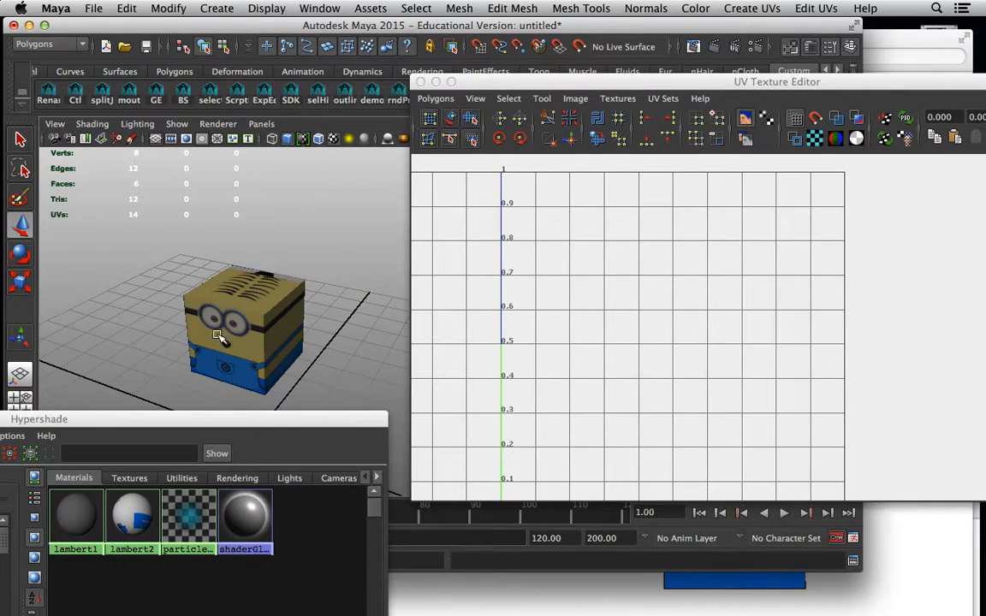
middle_click_drag(220, 337, 240, 303, "alt")
right_click_drag(240, 304, 363, 347, "alt")
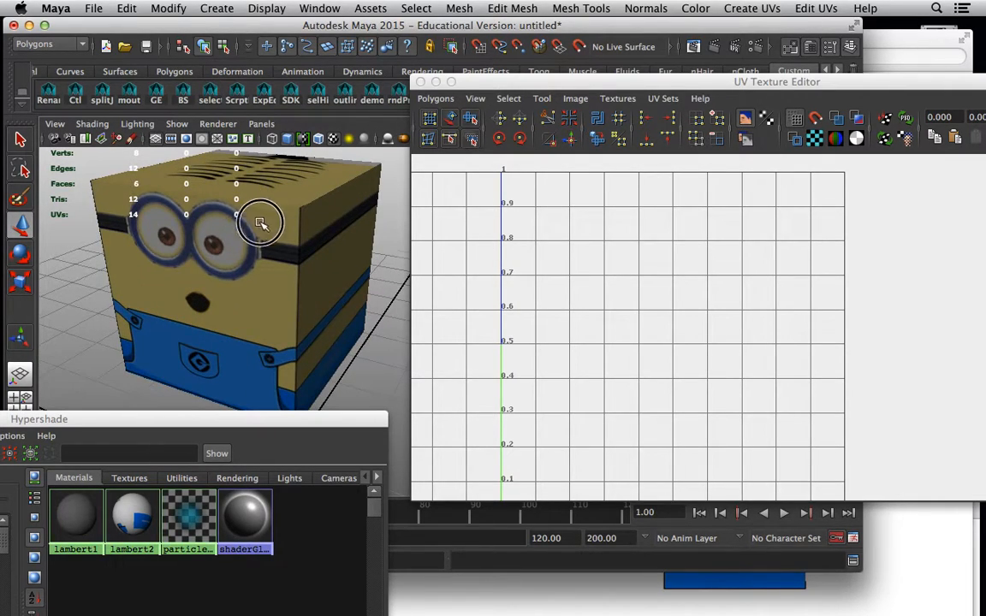
left_click_drag(262, 223, 234, 195, "alt")
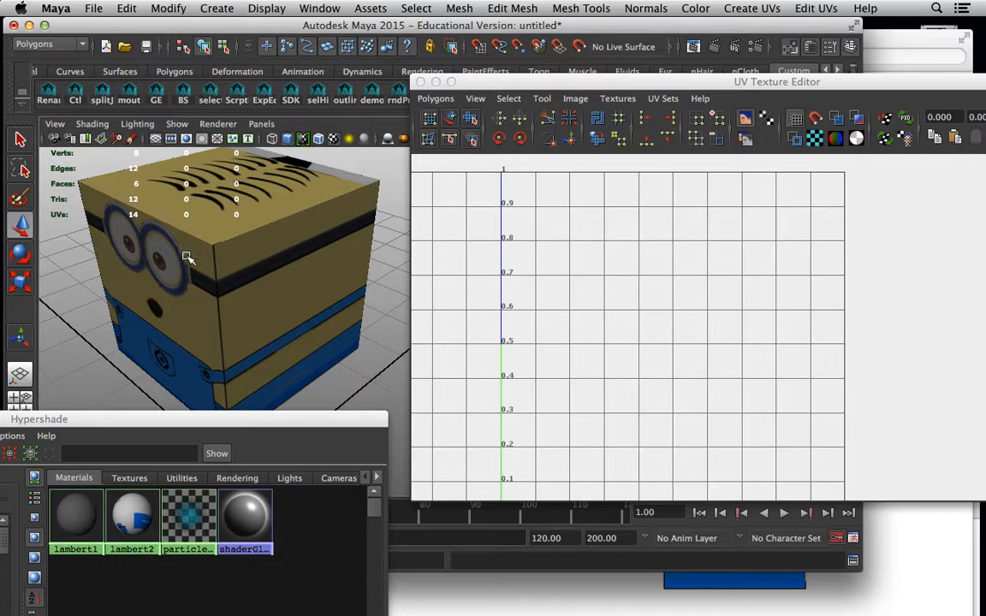
left_click_drag(196, 263, 187, 264, "alt")
left_click_drag(126, 249, 265, 209, "alt")
left_click_drag(259, 249, 193, 262, "alt")
Select the cube's mismatched back face in face mode.
left_click(274, 283)
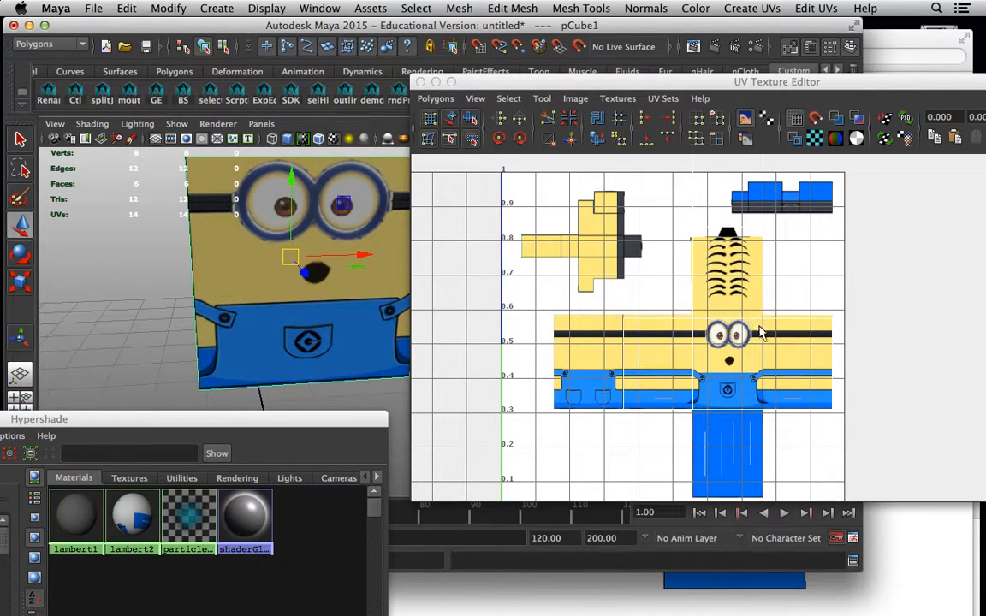
scroll(652, 314, "down", 2)
left_click_drag(289, 242, 306, 225, "alt")
right_click_drag(305, 225, 289, 253)
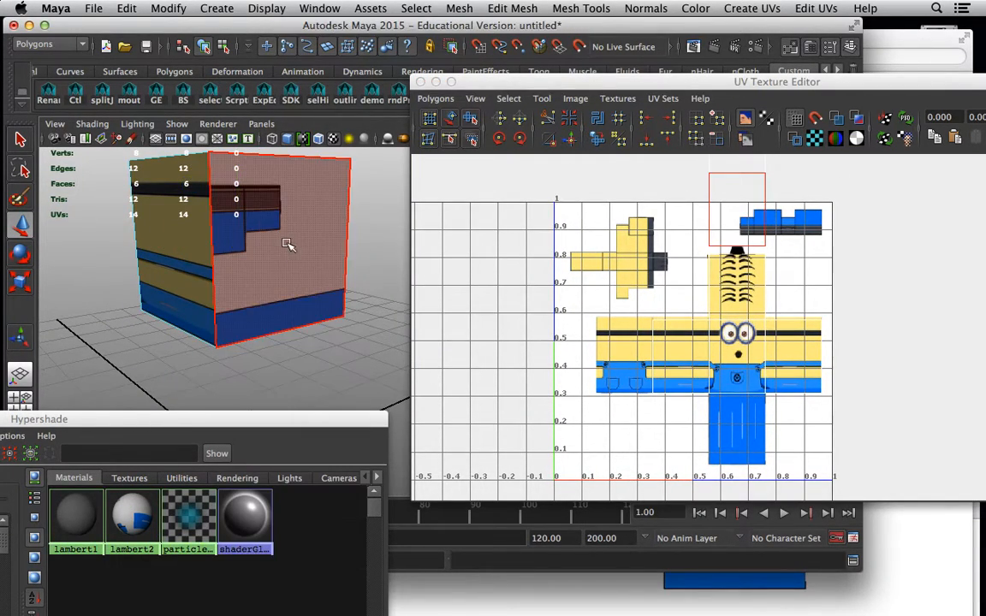
left_click(286, 243)
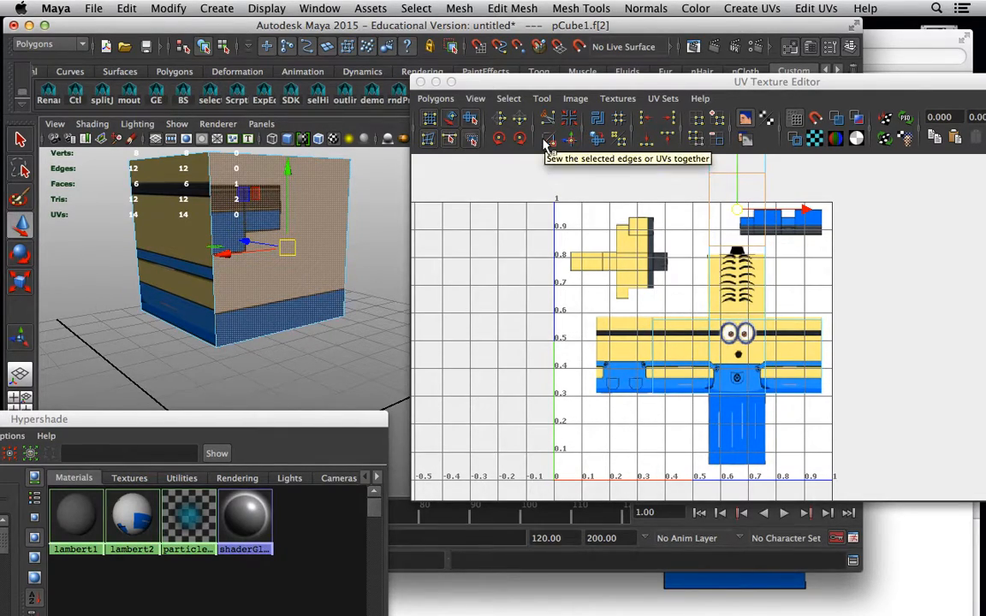
Review the minion.png template and the shirt and sweatshirt sewing pattern images in Safari, and return to Maya.
left_click(893, 45)
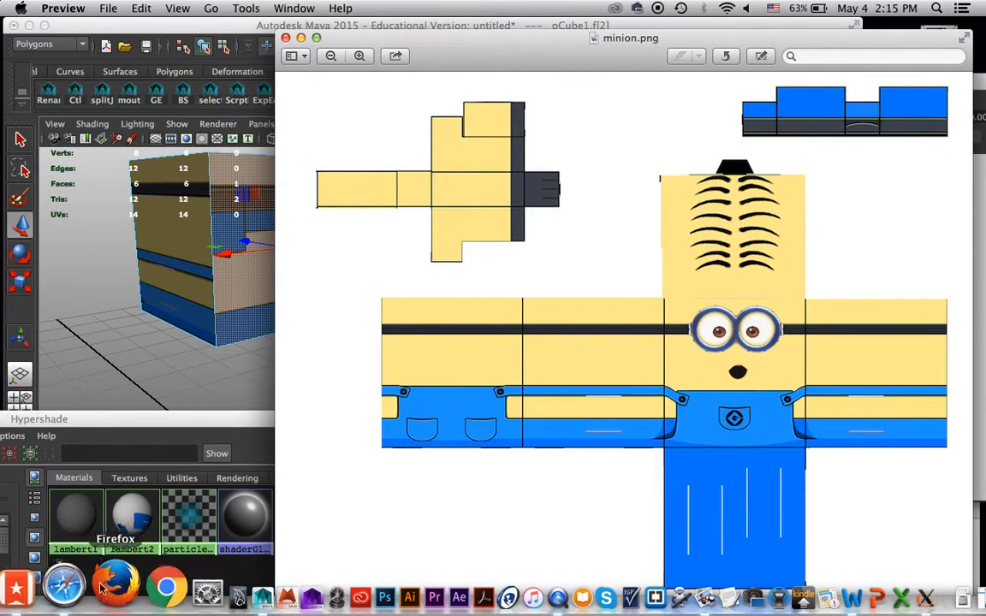
left_click(79, 585)
left_click(809, 122)
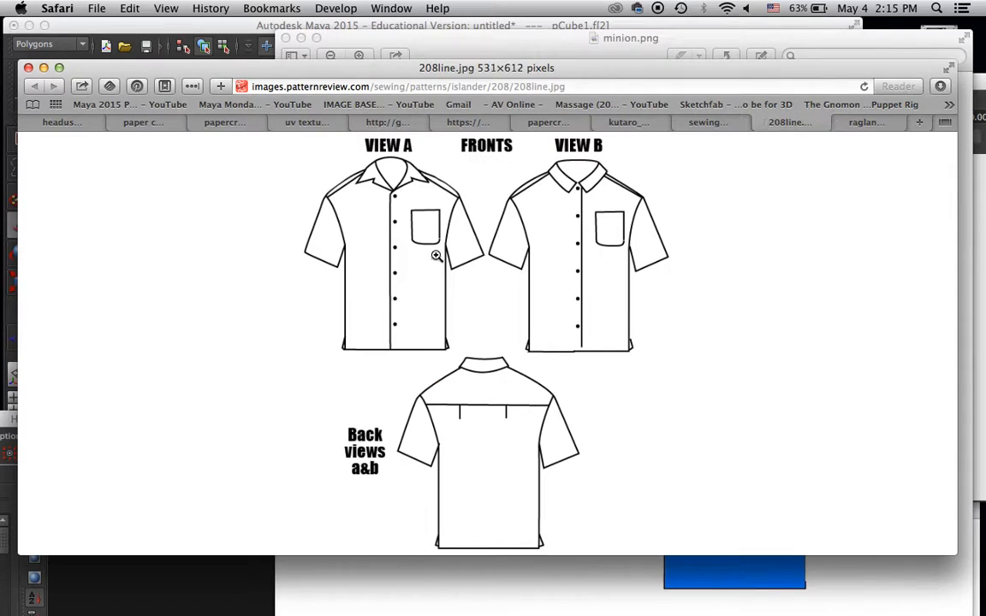
left_click(865, 122)
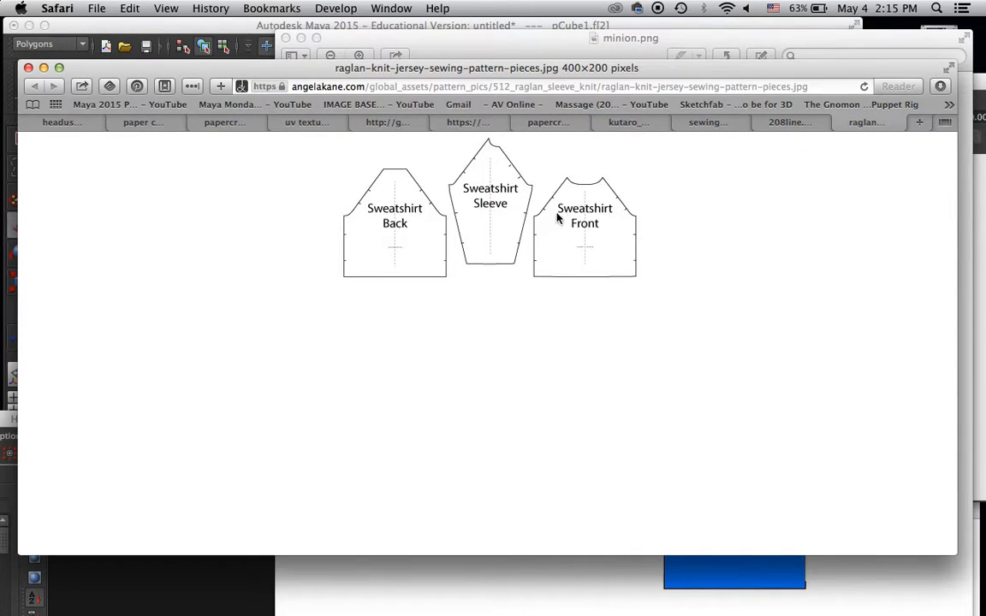
left_click(245, 30)
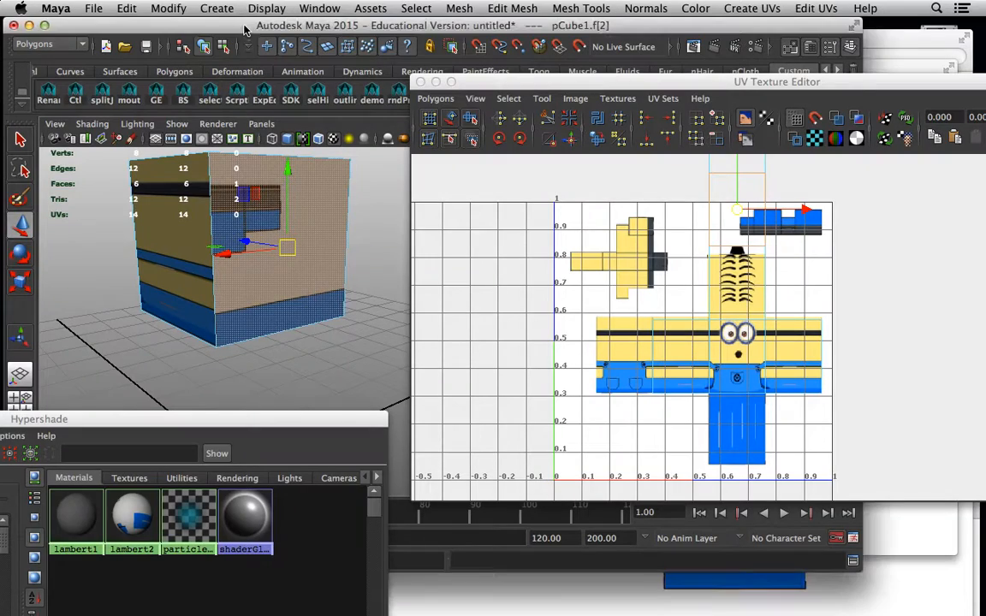
Cut the UV edges around the cube's back face to separate it from the rest of the UV layout.
left_click(435, 98)
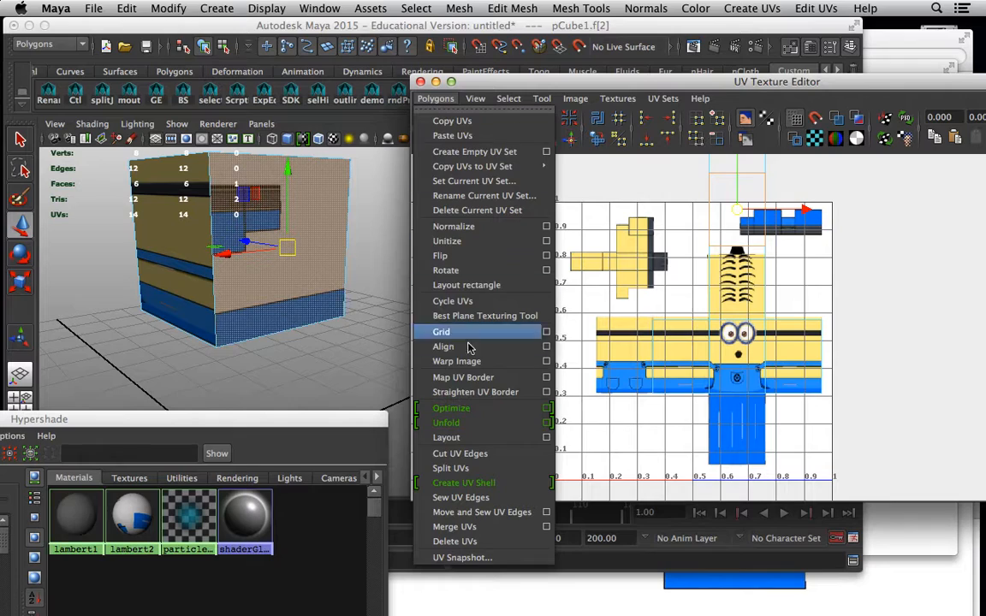
left_click(461, 453)
right_click_drag(726, 231, 731, 262)
left_click(835, 239)
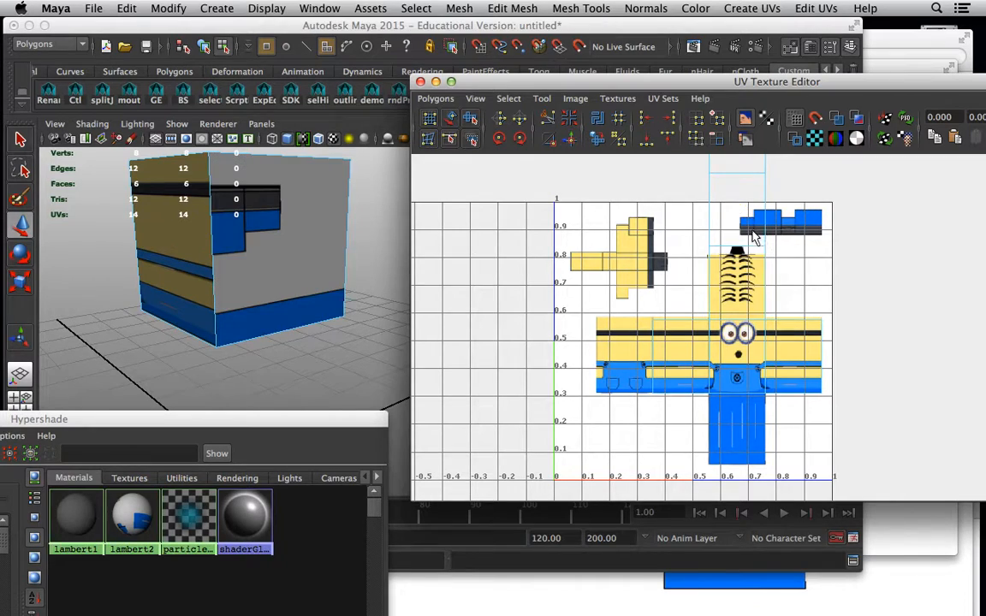
left_click_drag(733, 194, 677, 206)
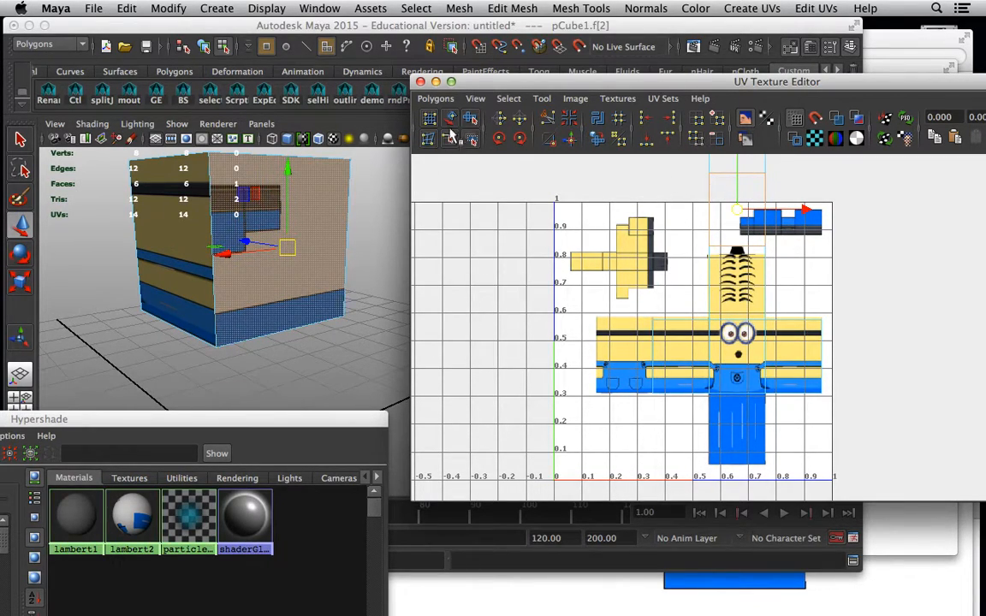
left_click(439, 99)
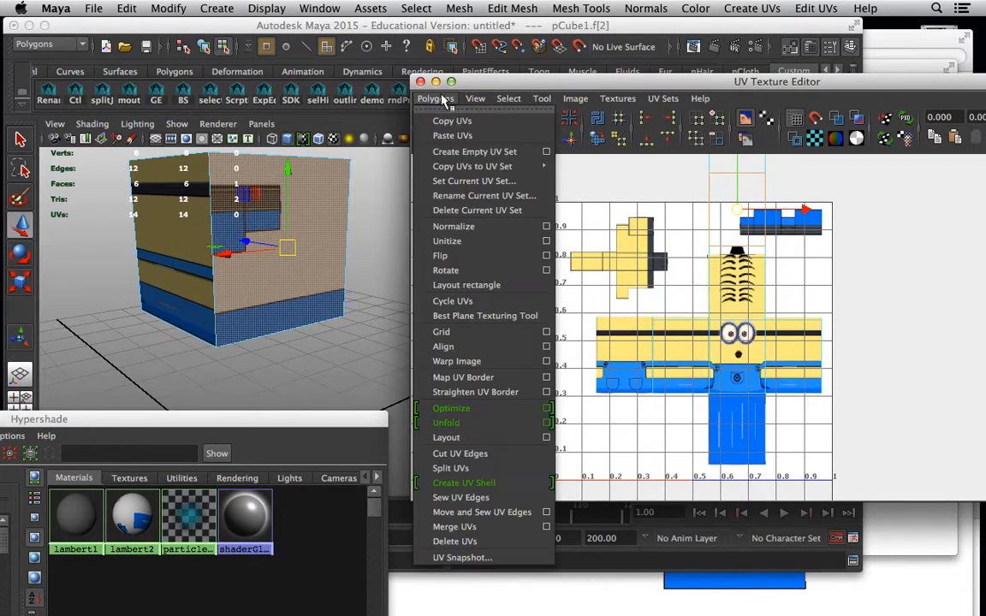
left_click(468, 453)
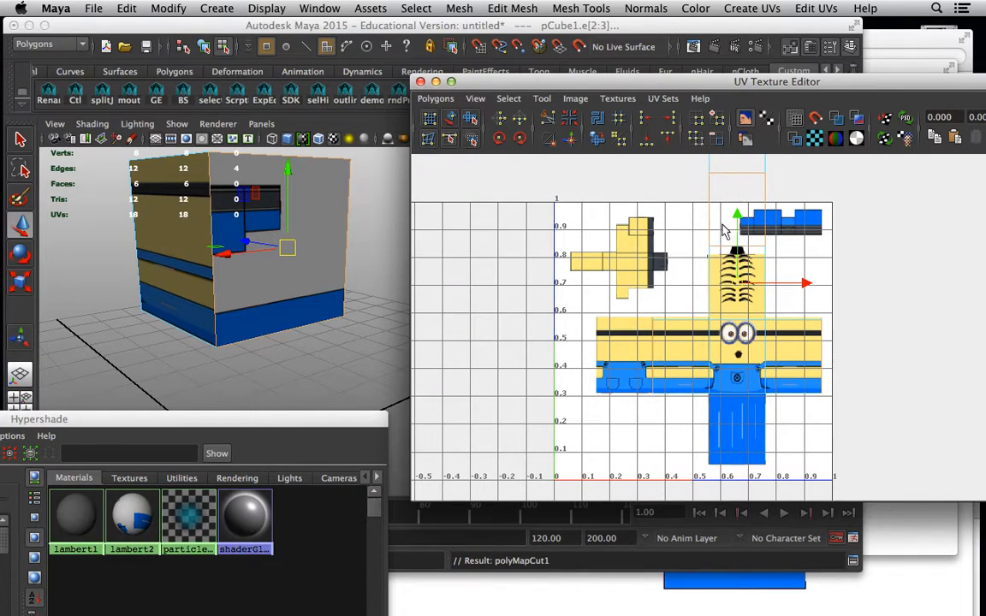
Select the separated back face in the UV layout and move it onto the template's back panel with the overall pockets.
right_click_drag(727, 202, 690, 184)
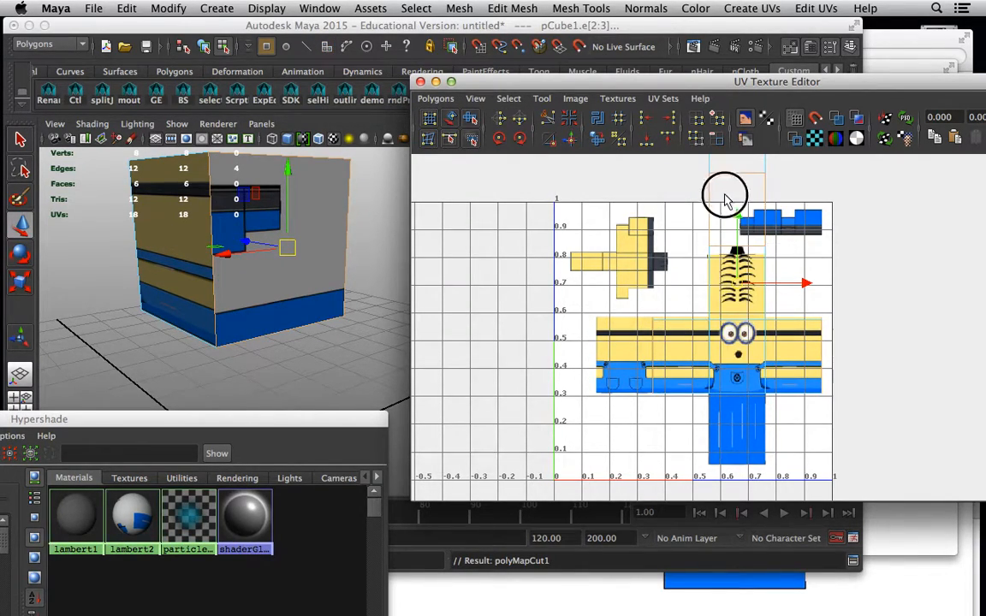
left_click_drag(725, 193, 664, 199)
left_click_drag(740, 210, 620, 360)
scroll(623, 362, "up", 5)
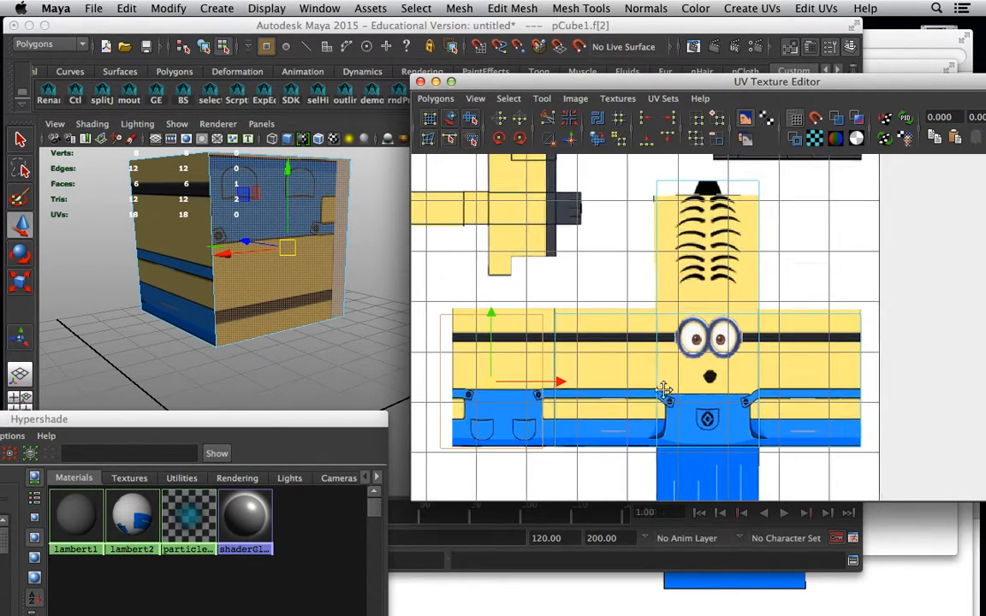
scroll(821, 366, "up", 1)
left_click_drag(597, 336, 607, 335)
left_click_drag(282, 284, 192, 274, "alt")
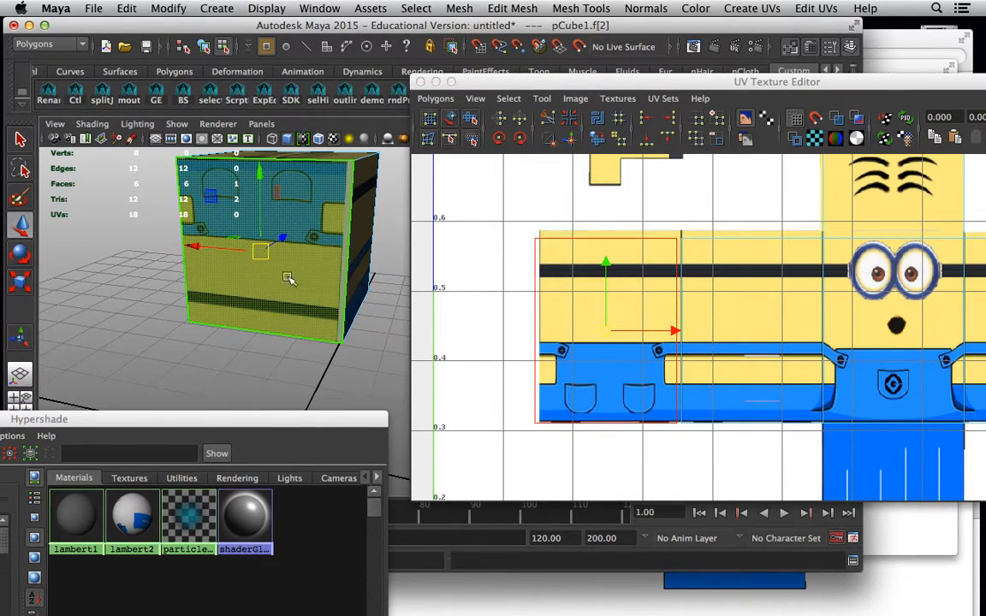
left_click_drag(338, 229, 398, 233, "alt")
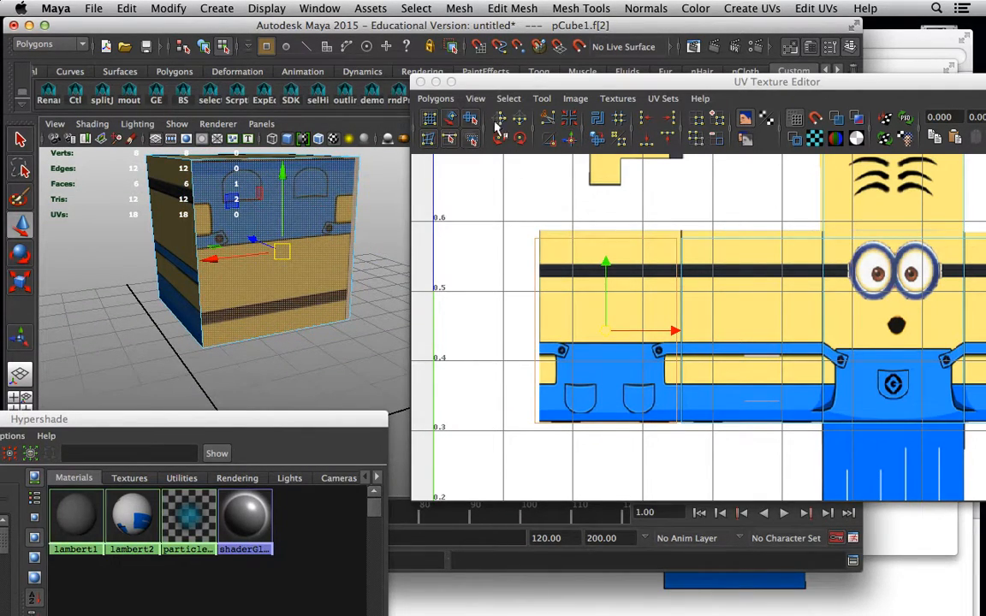
Flip the back face's UVs vertically in local coordinates and shift the face slightly away from the neighbouring side panel.
left_click(433, 98)
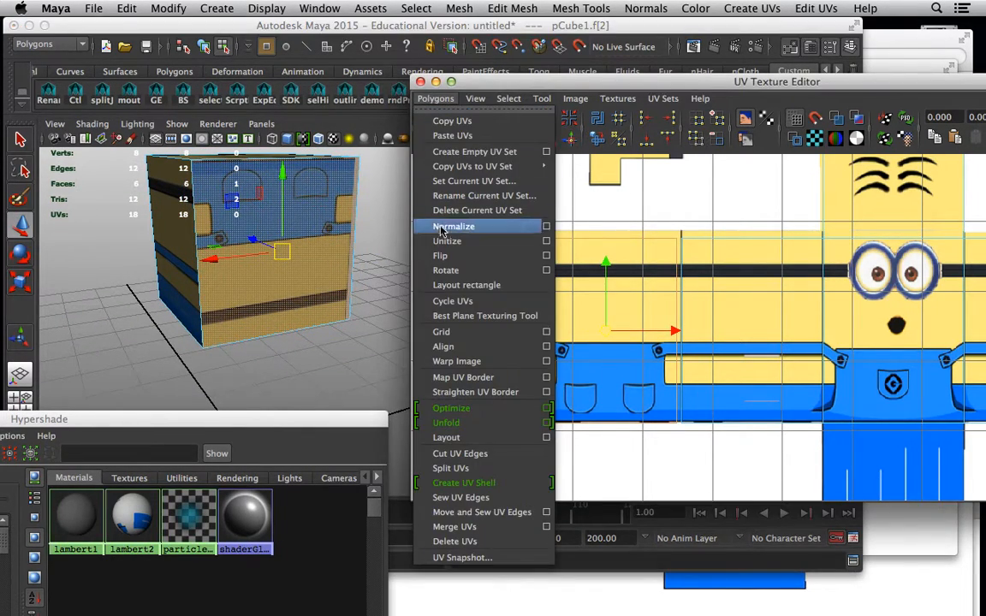
left_click(546, 256)
left_click(512, 392)
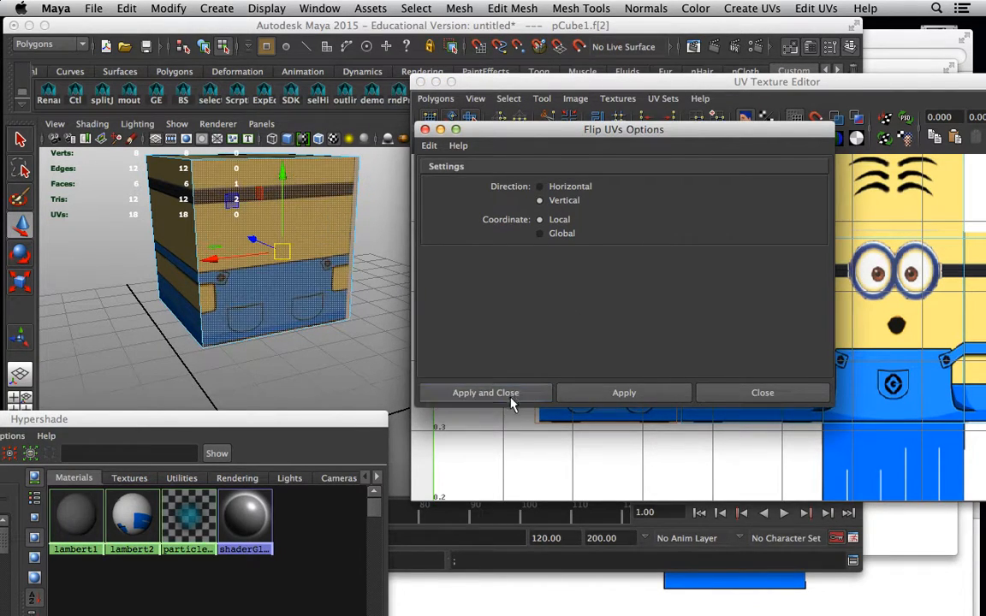
left_click_drag(319, 259, 324, 233, "alt")
left_click(334, 217)
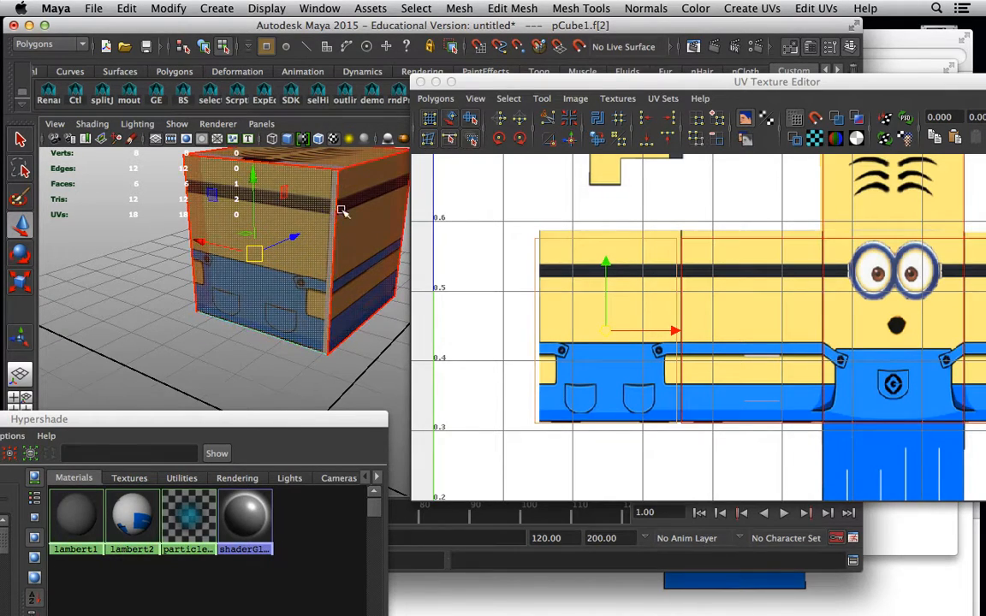
left_click_drag(608, 329, 601, 329)
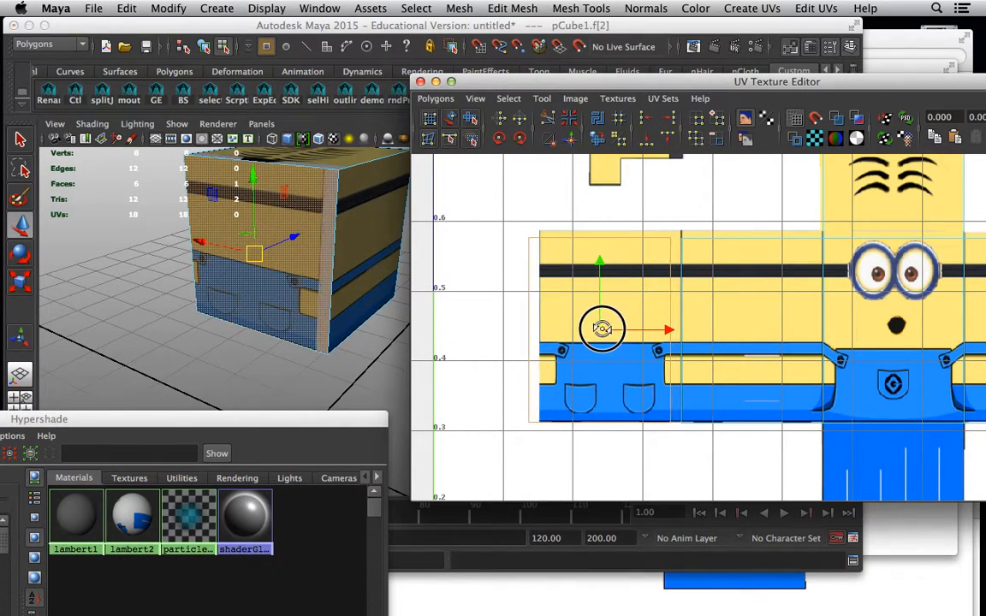
Compare the back face's side edges with the adjoining side panel and flip the back face's UVs horizontally in local coordinates.
right_click_drag(568, 241, 572, 210)
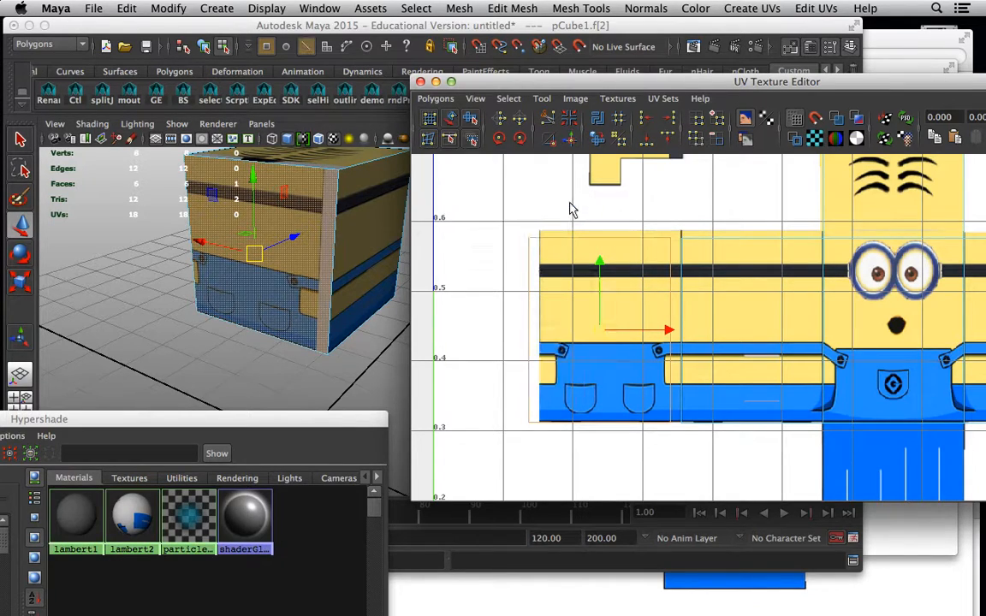
left_click(672, 270)
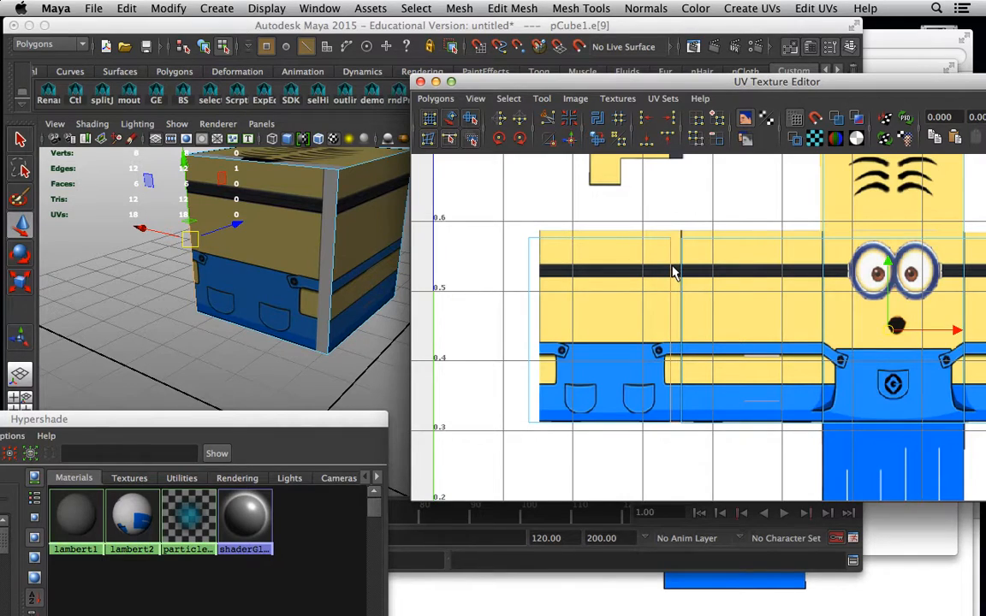
left_click(537, 273)
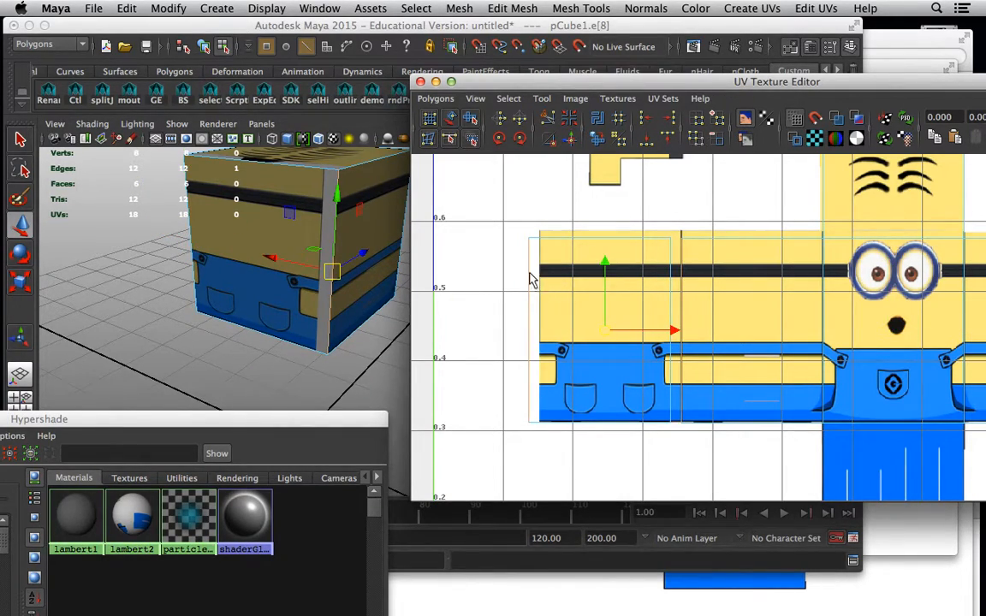
right_click_drag(578, 272, 521, 244)
left_click(543, 229)
left_click(433, 99)
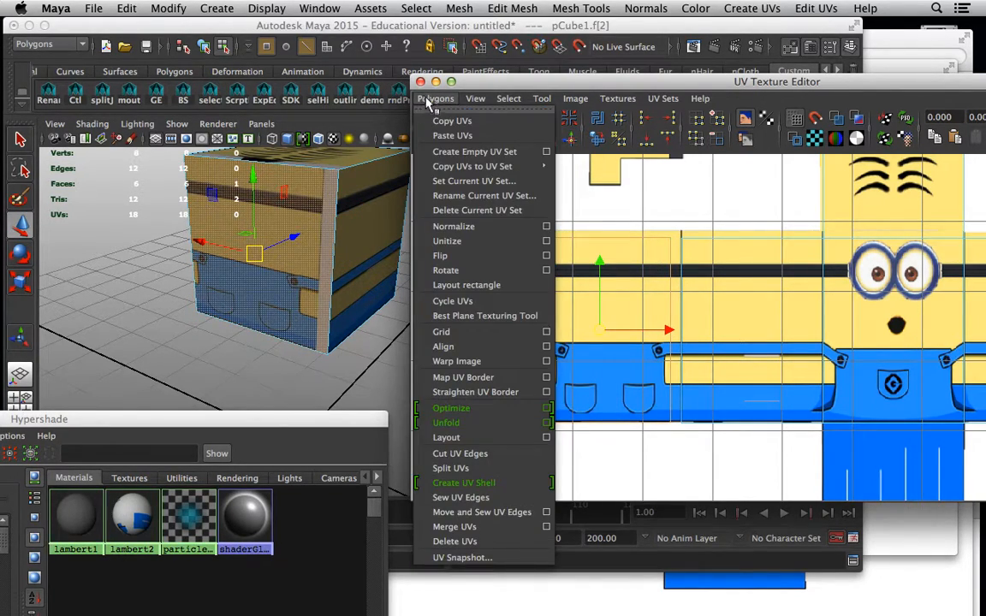
left_click(546, 261)
left_click(566, 187)
left_click(486, 391)
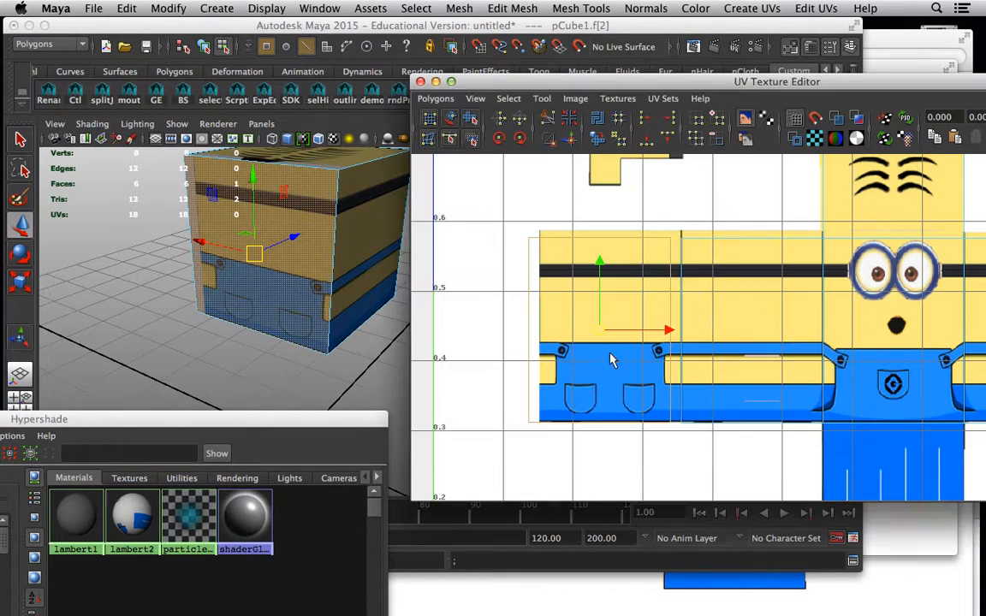
Move and sew the back face's shared UV edge to the adjacent side panel.
right_click_drag(551, 265, 601, 242)
left_click(673, 263)
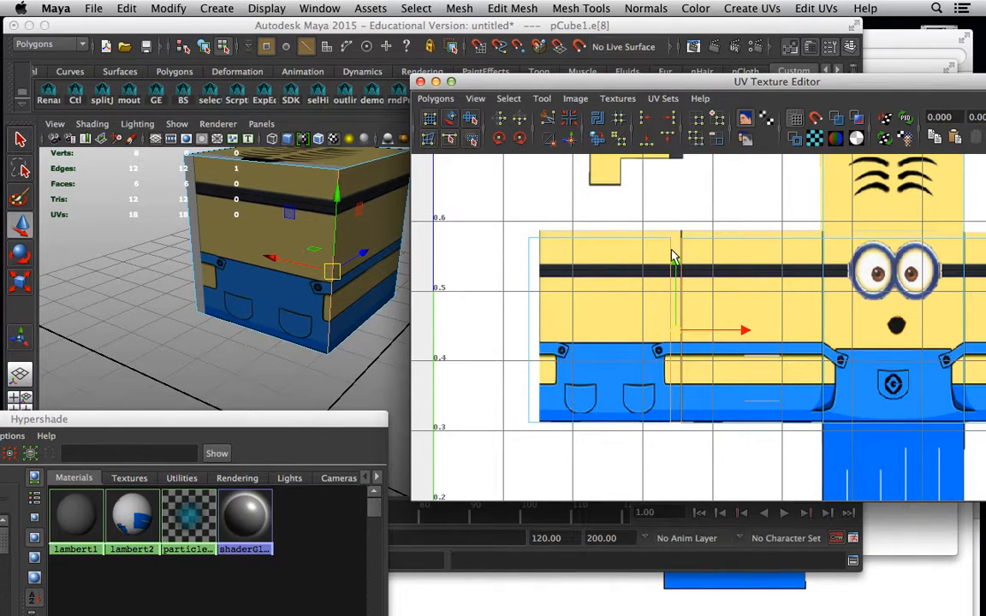
left_click(437, 99)
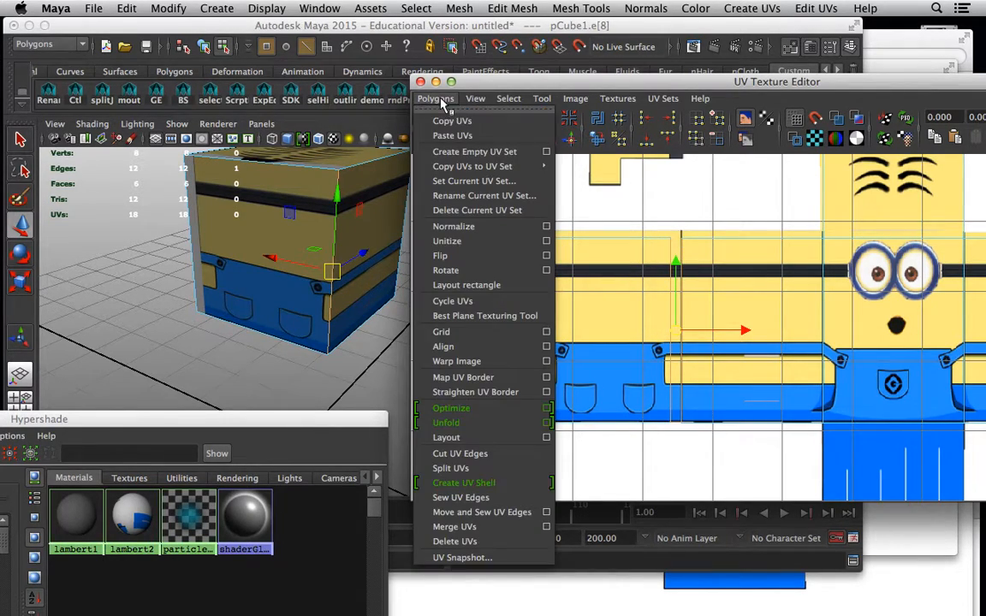
left_click(481, 512)
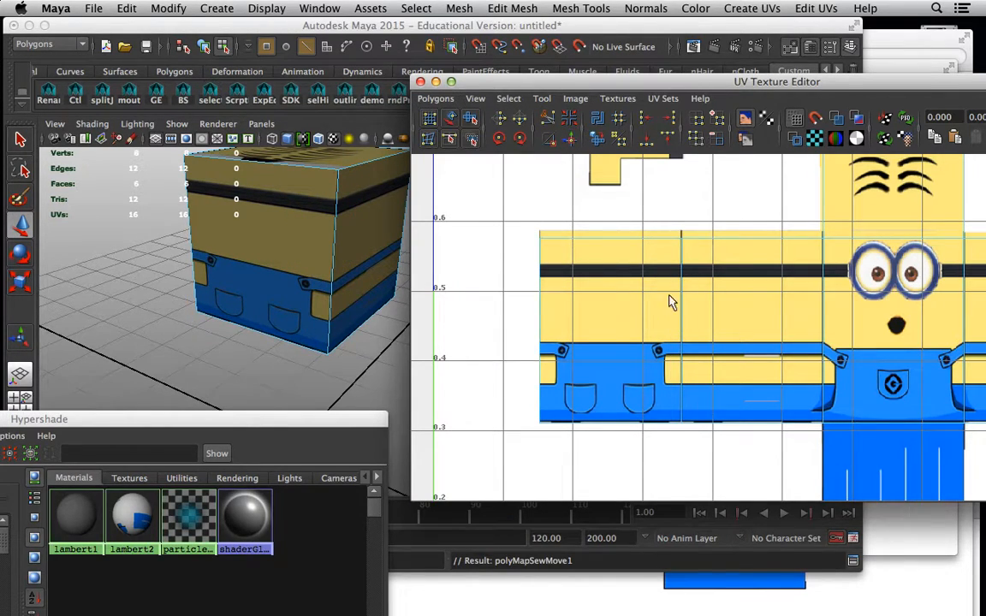
Select the row of UVs along the upper edge of the body panels and move them up to the template's upper border.
left_click_drag(349, 199, 443, 229, "alt")
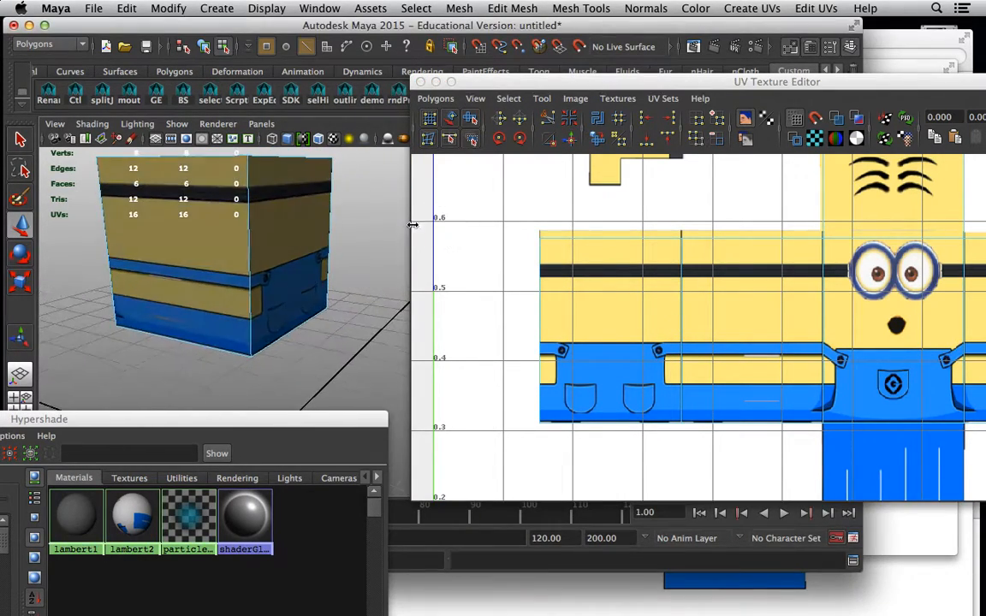
left_click_drag(250, 197, 334, 202, "alt")
right_click_drag(729, 316, 654, 299, "alt")
middle_click_drag(654, 300, 475, 315, "alt")
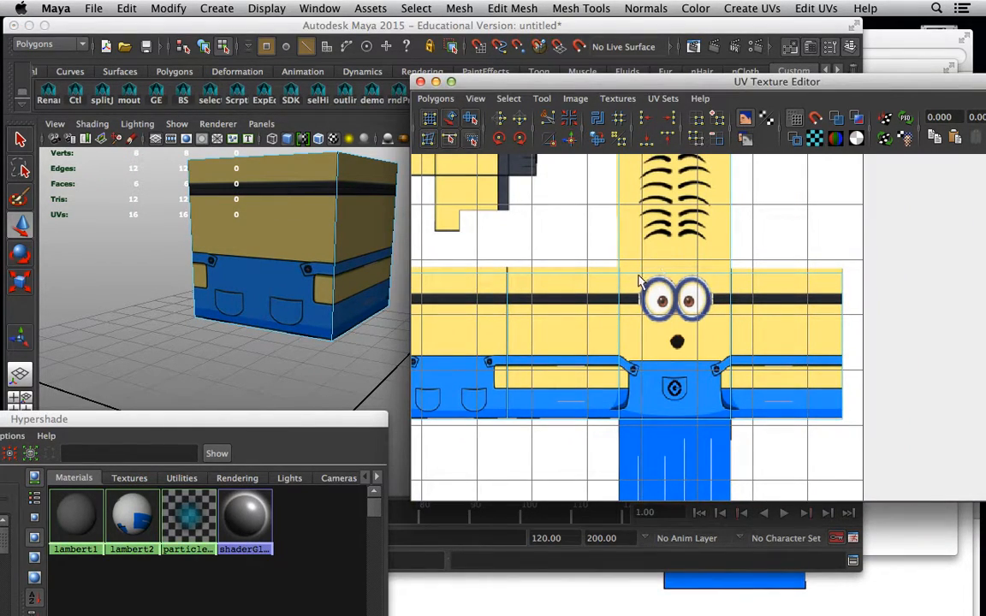
middle_click_drag(639, 282, 755, 277, "alt")
right_click_drag(716, 318, 757, 324)
left_click_drag(494, 250, 899, 287)
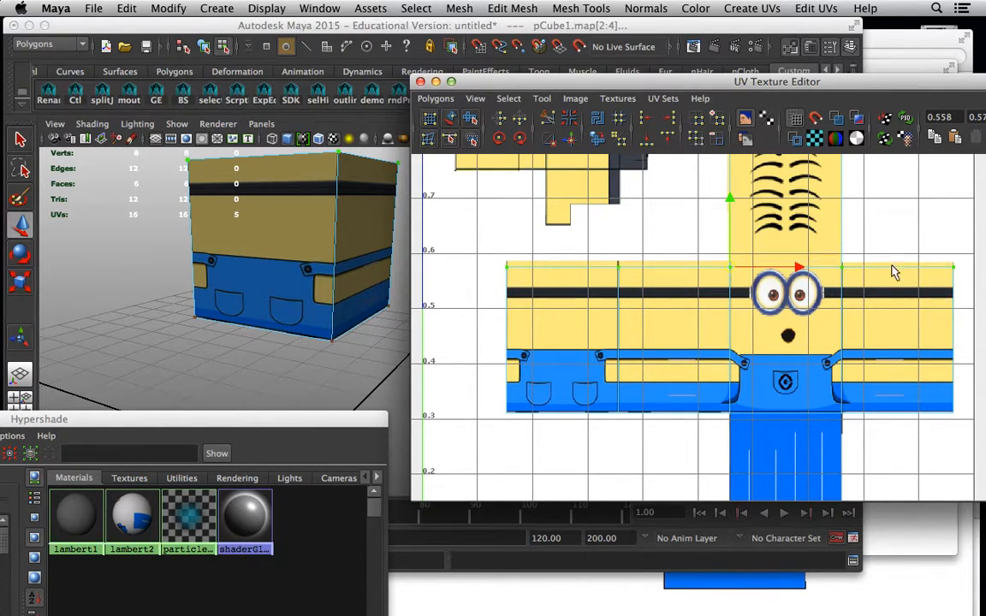
left_click_drag(276, 240, 234, 202, "alt")
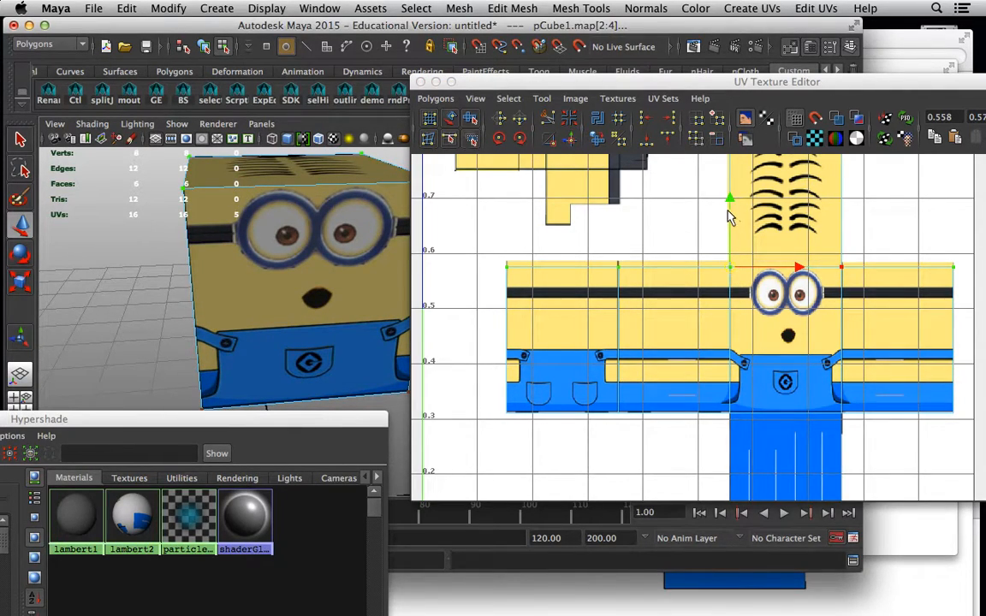
left_click_drag(730, 207, 728, 200, "alt")
Select the two UVs at the far end of the cube's top face and align them with the end of the hair panel.
middle_click_drag(728, 200, 708, 236, "alt")
left_click_drag(613, 192, 838, 259)
left_click_drag(319, 213, 278, 262, "alt")
left_click_drag(753, 165, 747, 173)
left_click_drag(352, 238, 590, 215, "alt")
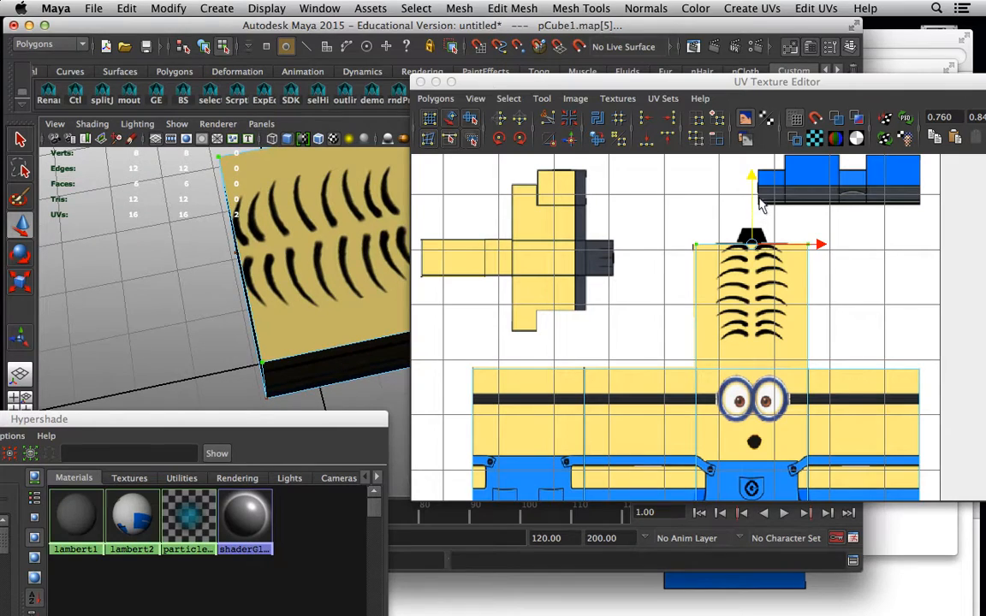
left_click(750, 176)
mouse_move(352, 241)
left_mouse_down("alt")
mouse_move(186, 264)
mouse_move(247, 221)
left_mouse_up("alt")
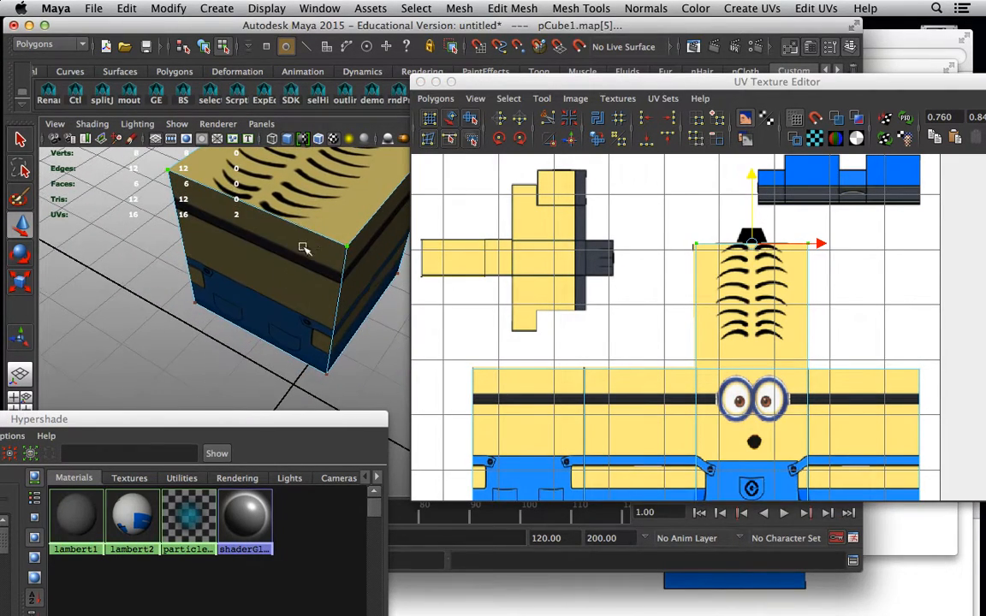
Move the cube's detached bottom face in the UV layout onto the template's blue panel below the overalls.
right_click_drag(274, 242, 351, 220)
right_click_drag(655, 332, 374, 291, "alt")
right_click_drag(741, 188, 698, 201)
left_click(747, 186)
left_click_drag(767, 208, 765, 432)
key("f")
left_click_drag(782, 258, 788, 273)
left_click_drag(778, 342, 780, 342)
left_click(779, 280)
Move and sew the UV edge shared by the bottom face and the front face.
right_click_drag(710, 251, 709, 221)
left_click(710, 220)
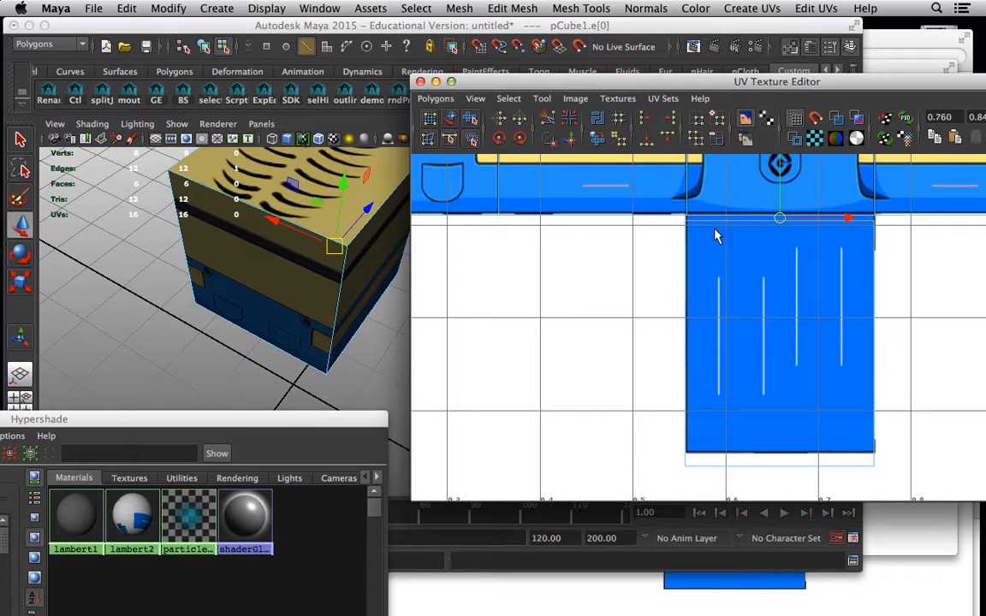
left_click(436, 99)
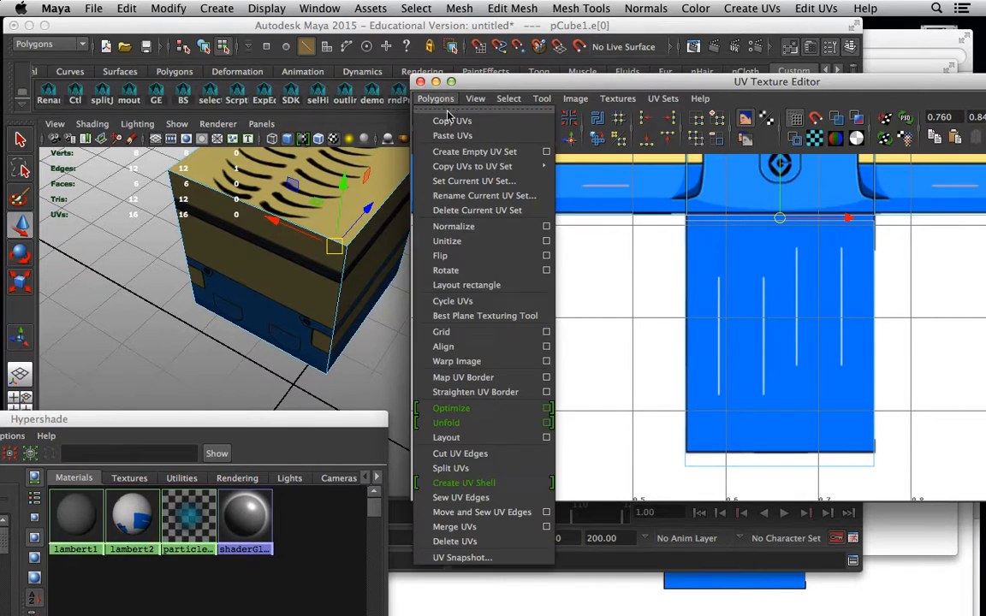
left_click(478, 512)
Select the bottom face's lower UVs and move them up to the lower border of the blue panel.
right_click_drag(733, 308, 782, 307)
left_click_drag(654, 406, 917, 468)
left_click_drag(779, 394, 779, 381)
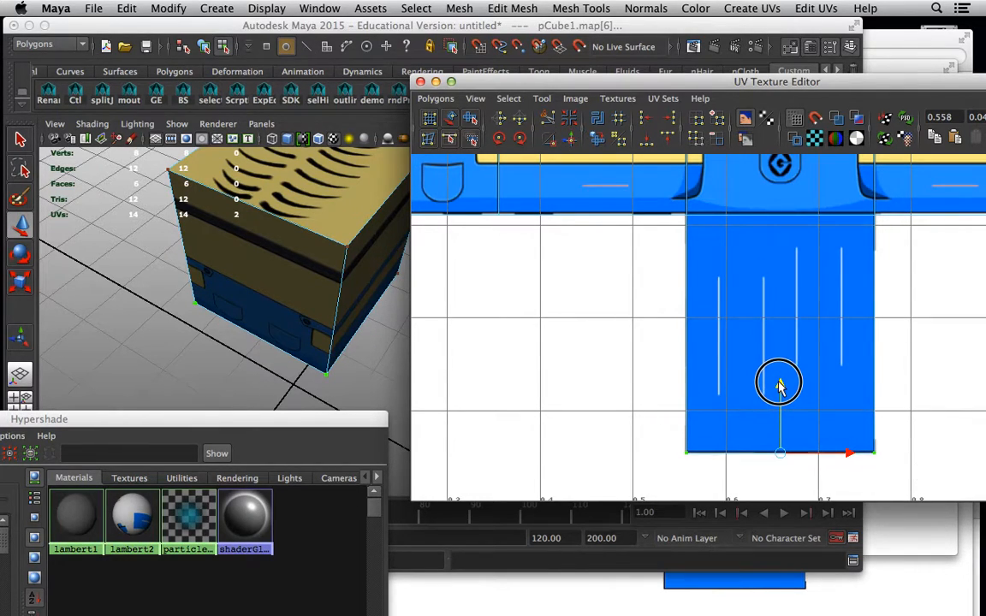
Return to object mode and examine the textured cube and the template's remaining arm and leg pieces.
left_click_drag(238, 228, 128, 272, "alt")
left_click_drag(188, 265, 576, 246, "alt")
right_click_drag(158, 246, 214, 233)
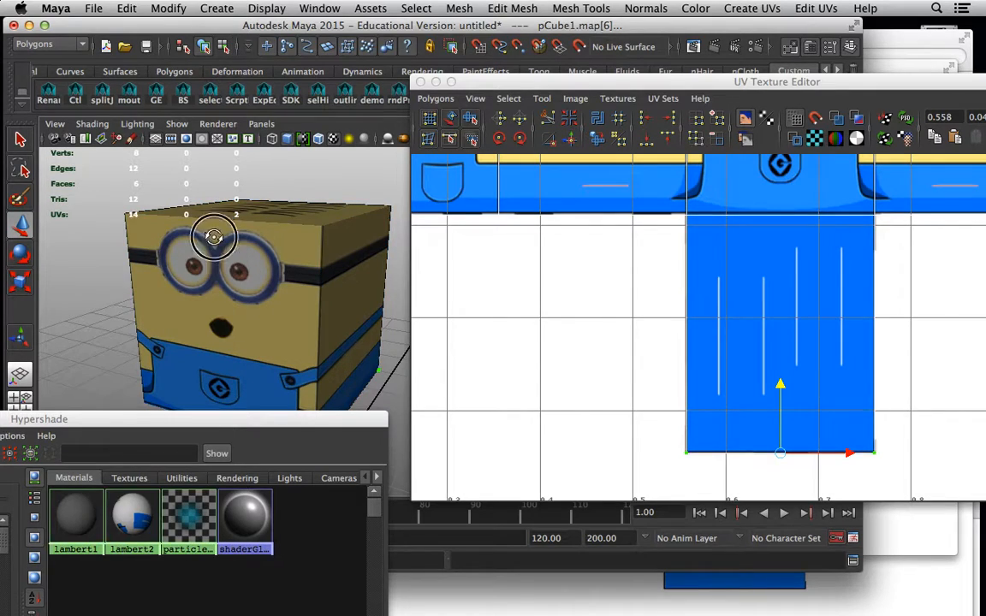
scroll(290, 286, "down", 5)
left_click(762, 324)
scroll(761, 332, "down", 4)
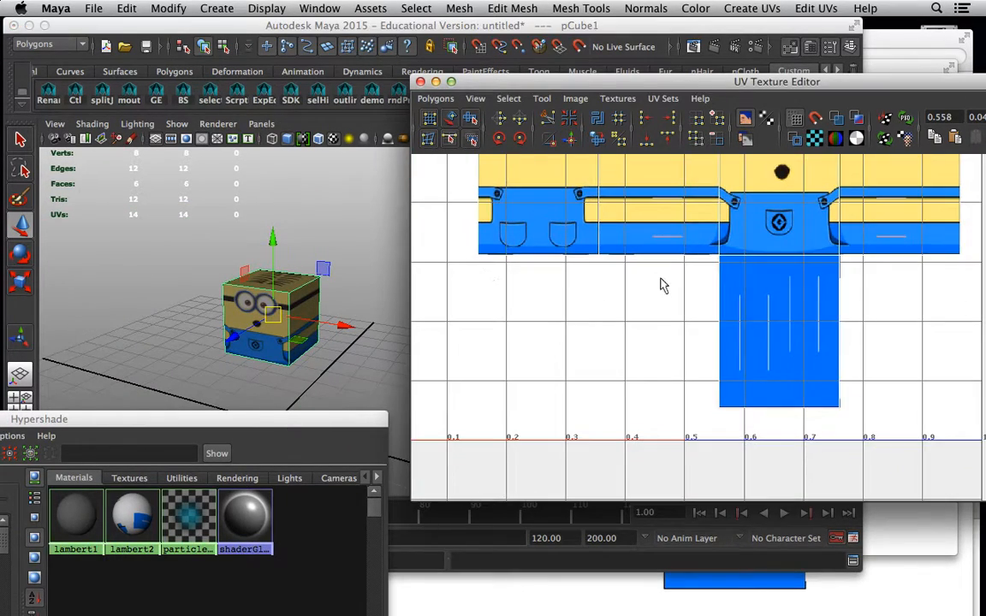
scroll(711, 346, "down", 3)
middle_click_drag(818, 239, 777, 349, "alt")
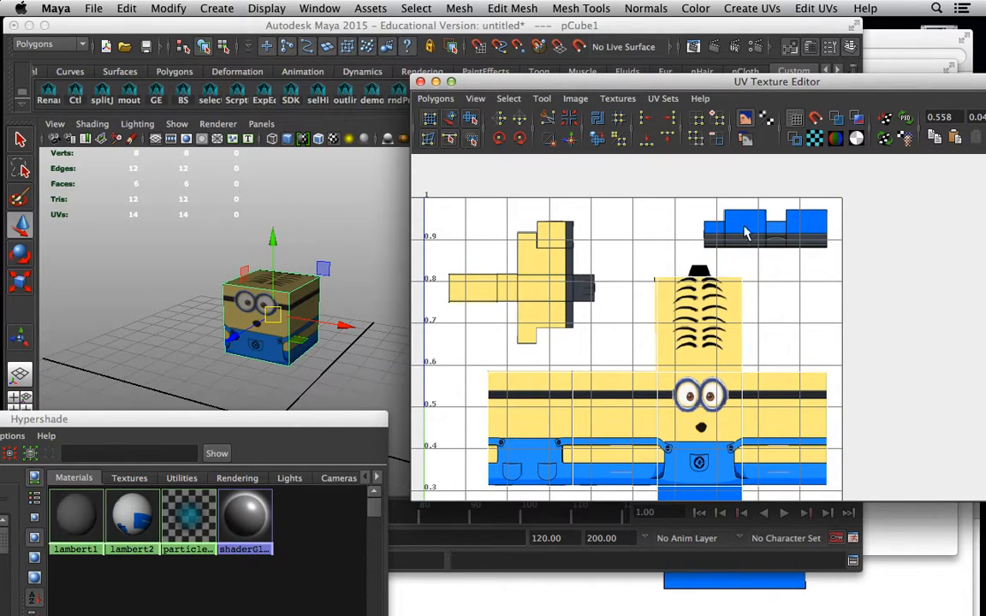
left_click(354, 360)
left_click(280, 335)
right_click_drag(293, 374, 192, 334, "alt")
left_click_drag(192, 334, 224, 301, "alt")
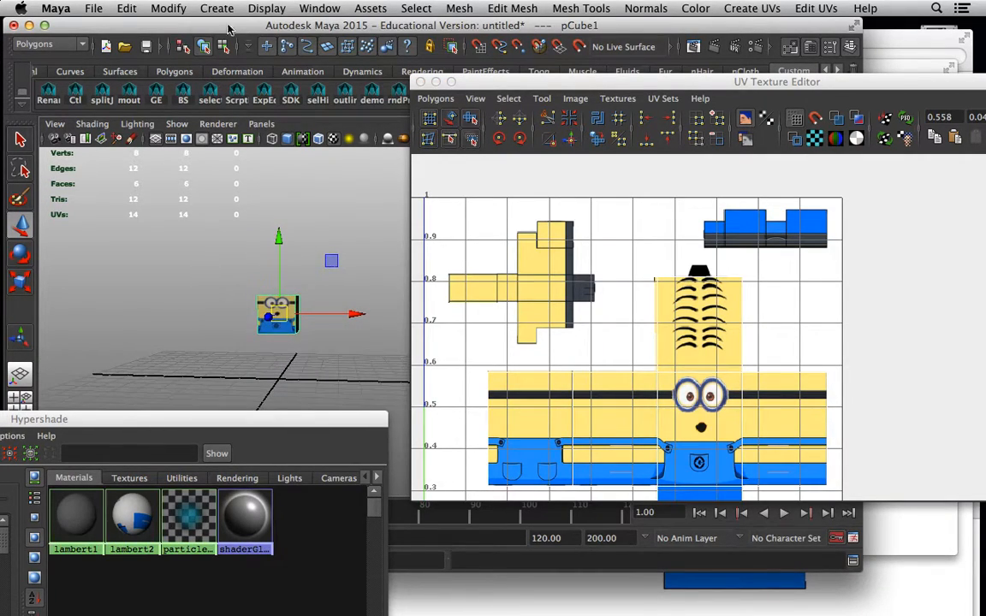
Create a new polygon cube below the minion body and raise it slightly to sit on the grid.
left_click(210, 10)
mouse_move(210, 49)
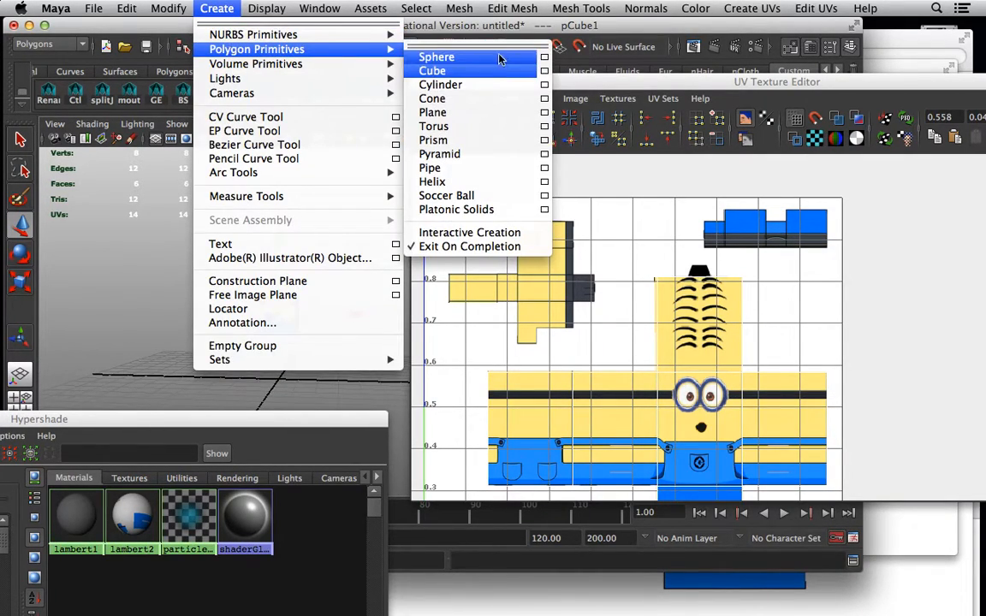
left_click(440, 71)
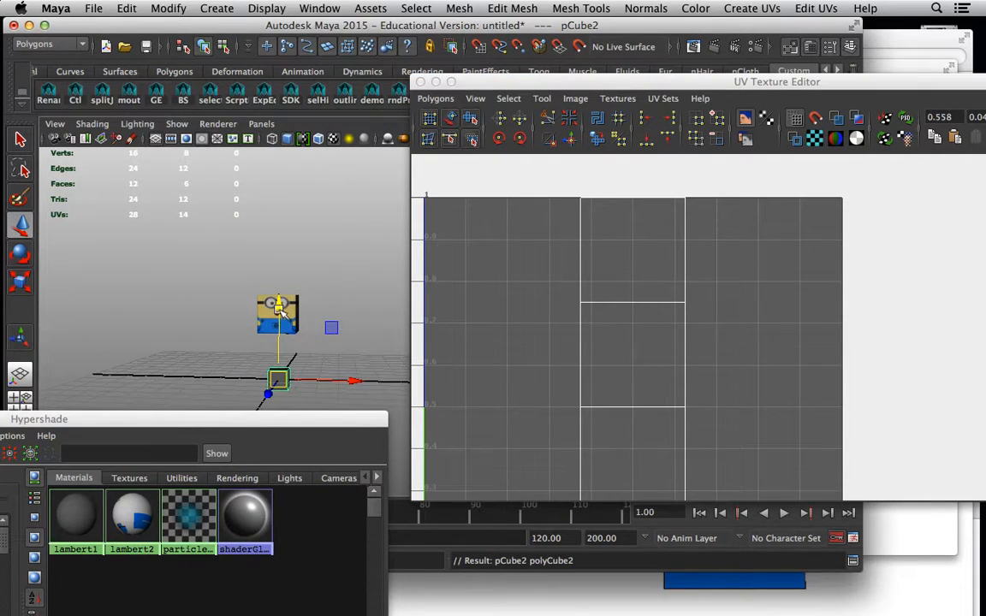
left_click_drag(279, 282, 278, 299)
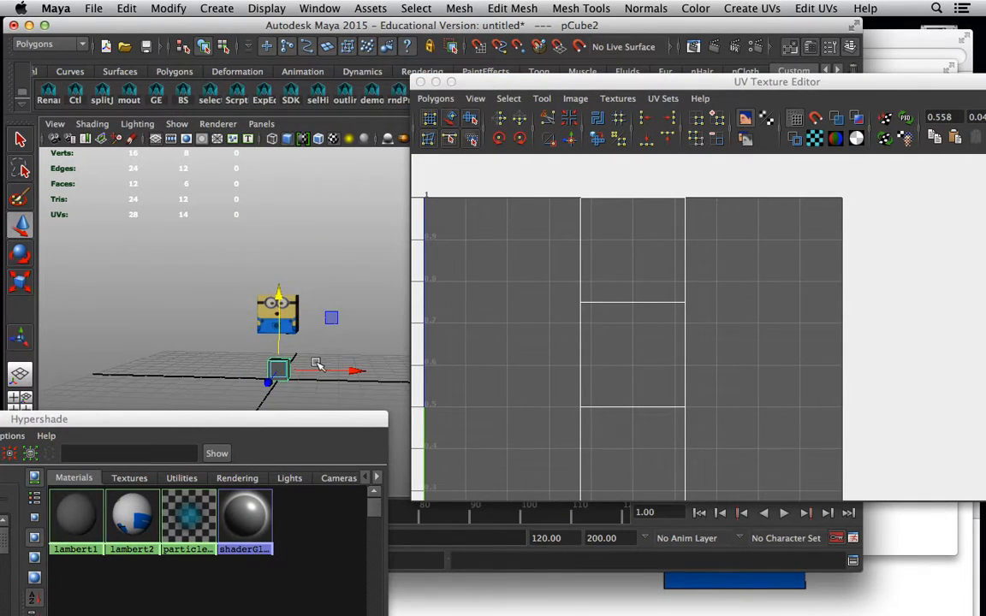
Scale the new cube down into a small leg block beneath the body.
key("r")
left_click_drag(350, 370, 317, 370)
left_click_drag(318, 369, 370, 389, "alt")
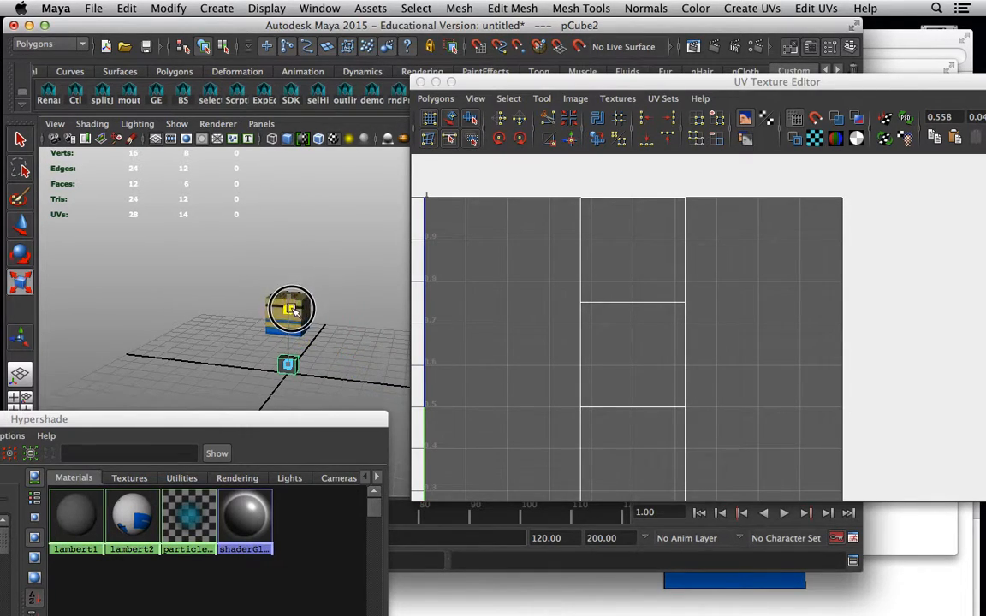
left_click_drag(311, 340, 295, 387, "alt")
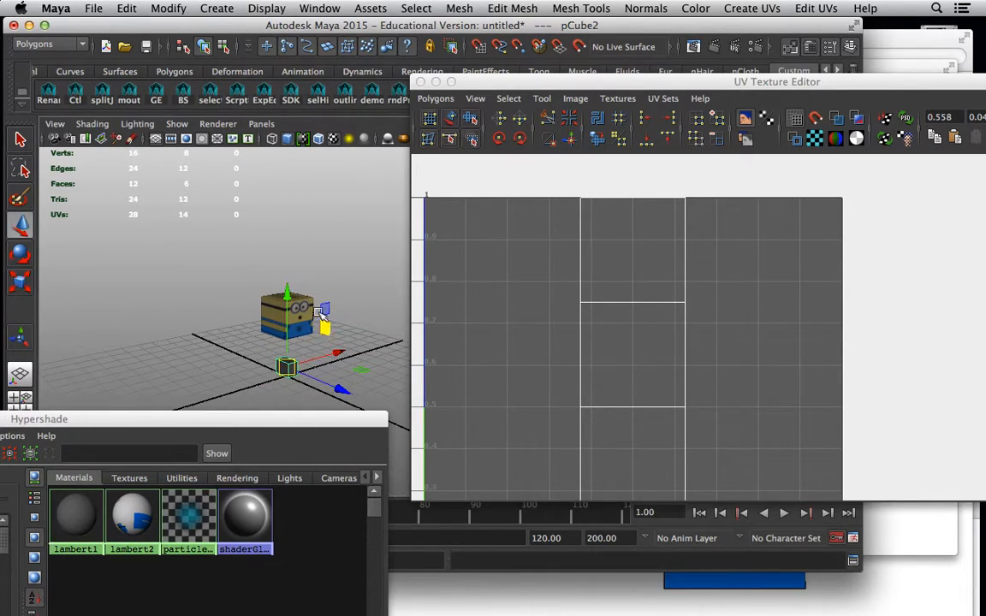
Lower the minion body cube to just above the small leg block.
left_click(295, 304)
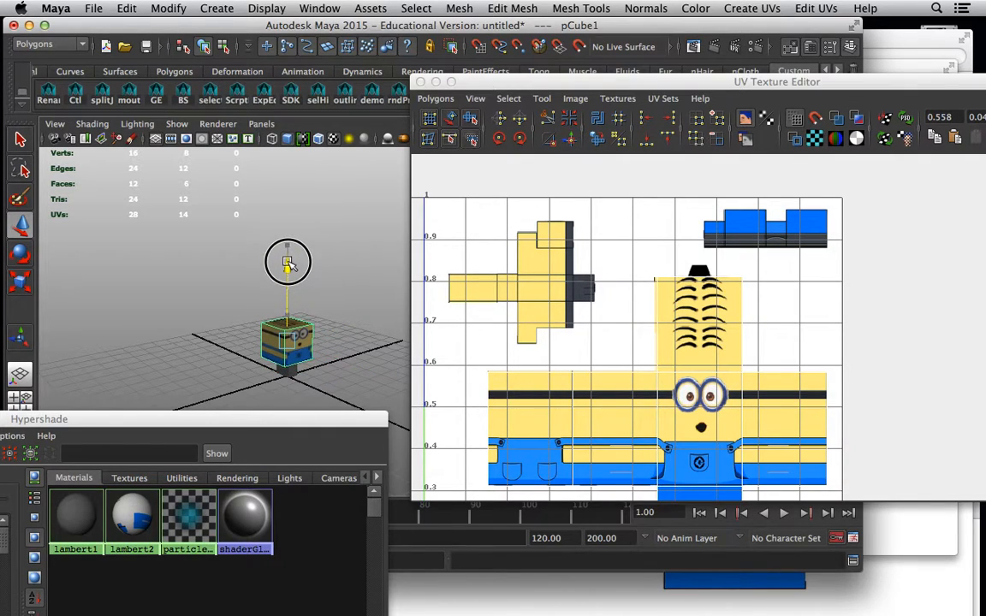
key("f")
middle_click_drag(278, 345, 293, 299, "alt")
right_click_drag(293, 298, 262, 312, "alt")
left_click_drag(283, 182, 280, 341, "alt")
Position the small leg block off-centre under the body and lower the body cube onto it.
left_click(285, 343)
left_click_drag(282, 261, 282, 268)
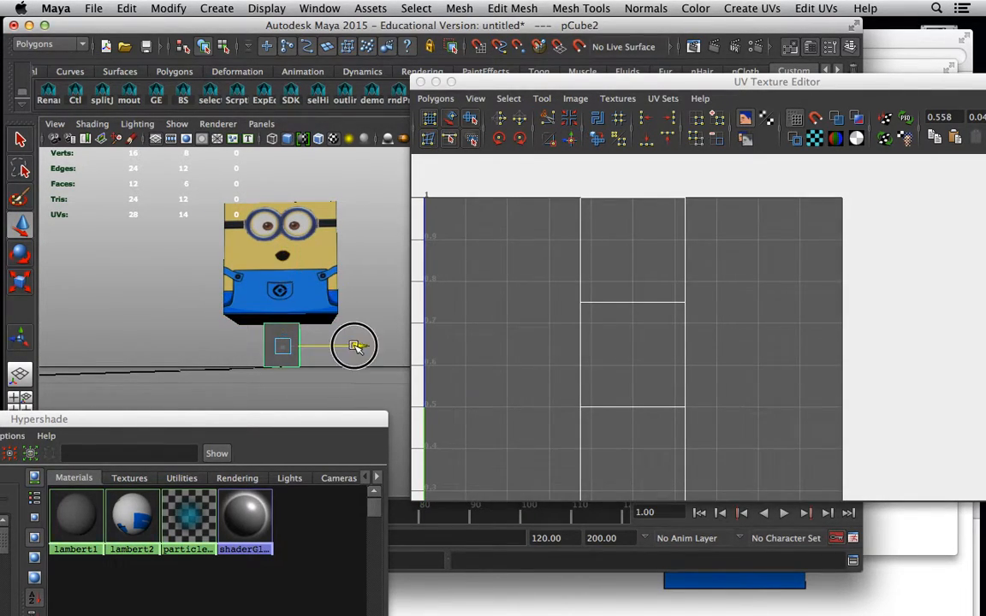
left_click_drag(357, 347, 342, 346)
left_click(314, 276)
left_click_drag(281, 195, 259, 360, "alt")
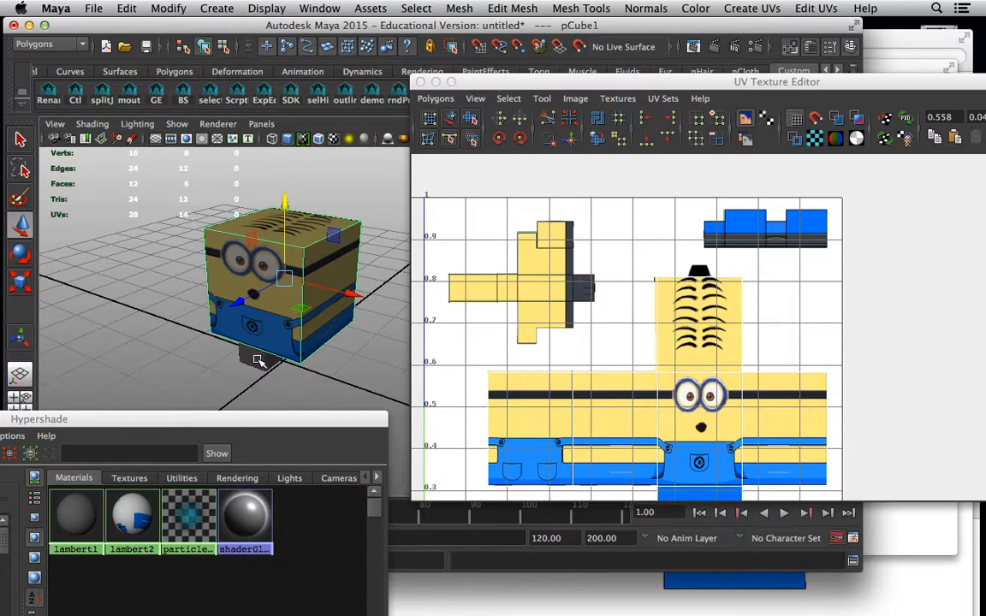
Assign the lambert2 minion material to the small leg block.
left_click(258, 360)
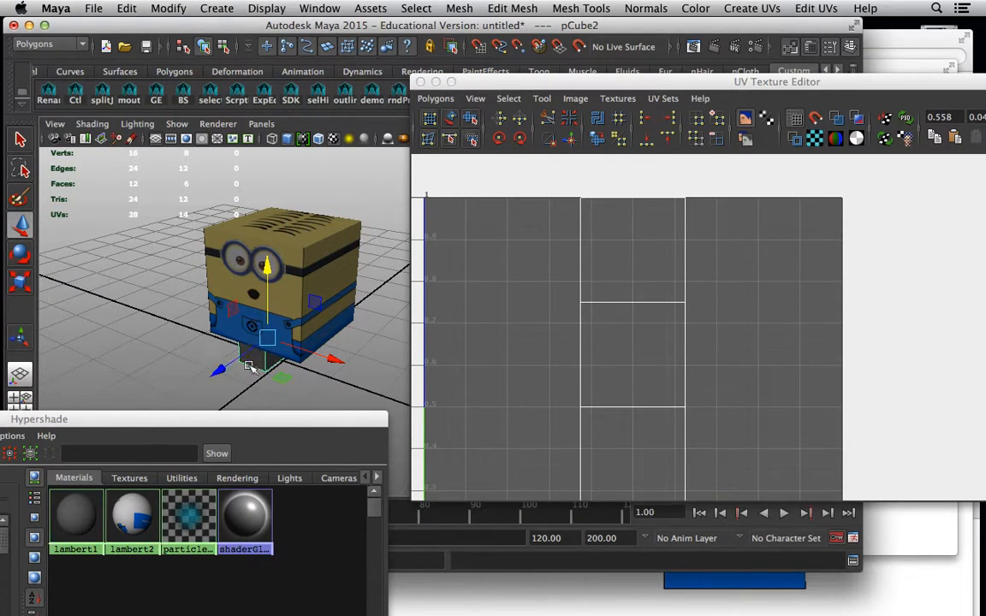
middle_click_drag(132, 516, 261, 370)
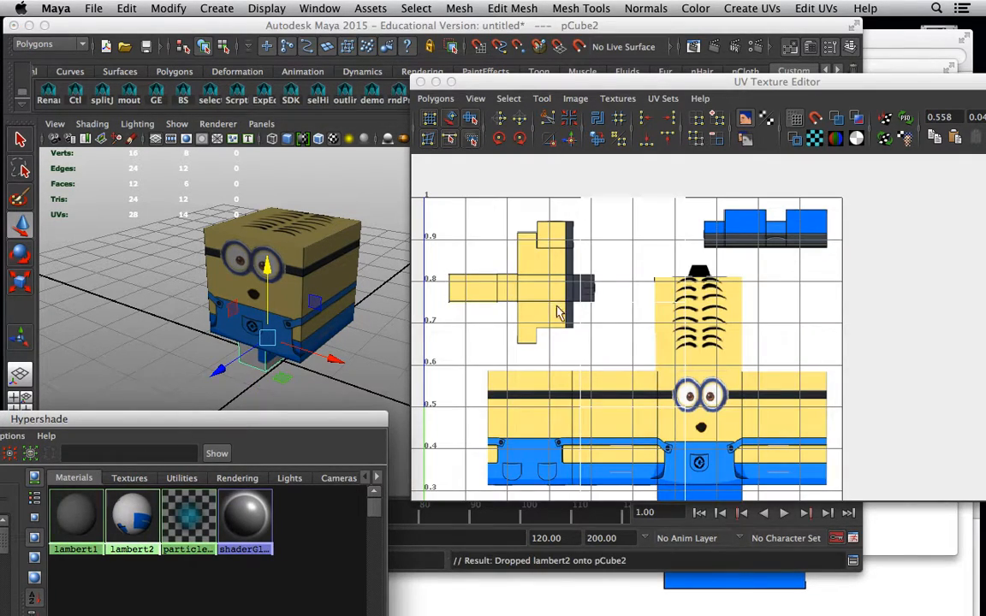
Select all faces of the small leg block in the UV layout and move the shell up above the blue-and-black leg template.
right_click_drag(685, 328, 634, 314)
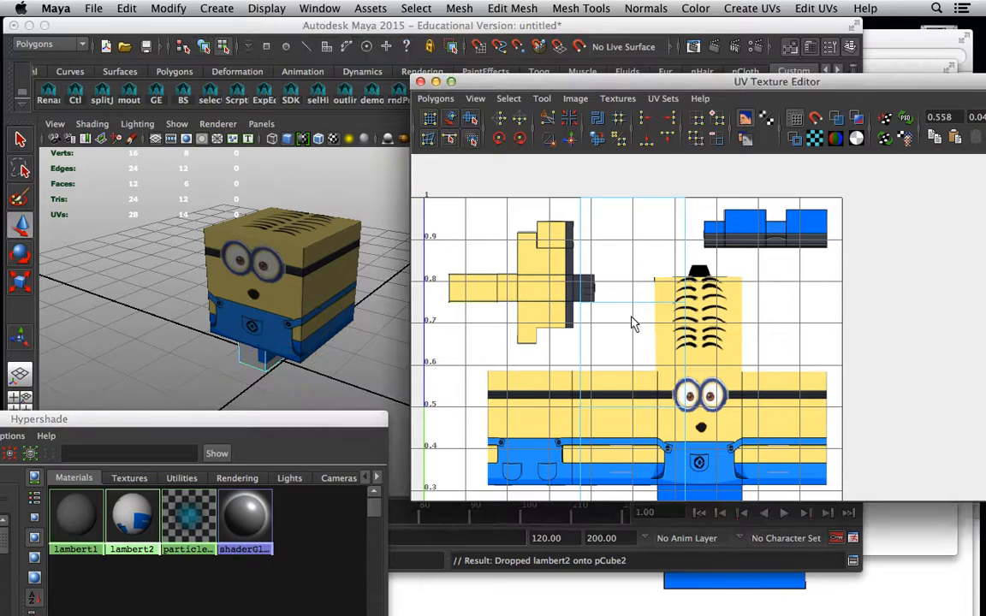
left_click_drag(630, 317, 789, 364)
right_click_drag(789, 369, 650, 391, "alt")
left_click_drag(678, 382, 768, 222)
middle_click_drag(759, 283, 662, 331, "alt")
right_click_drag(662, 330, 524, 287, "alt")
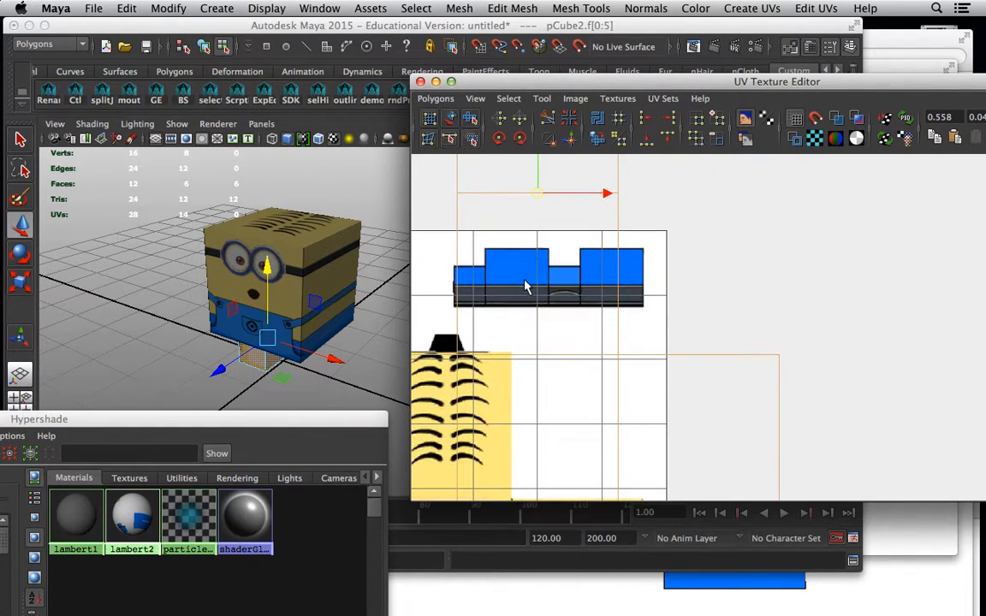
right_click_drag(590, 304, 496, 341, "alt")
left_click_drag(581, 219, 609, 119)
right_click_drag(636, 214, 488, 267, "alt")
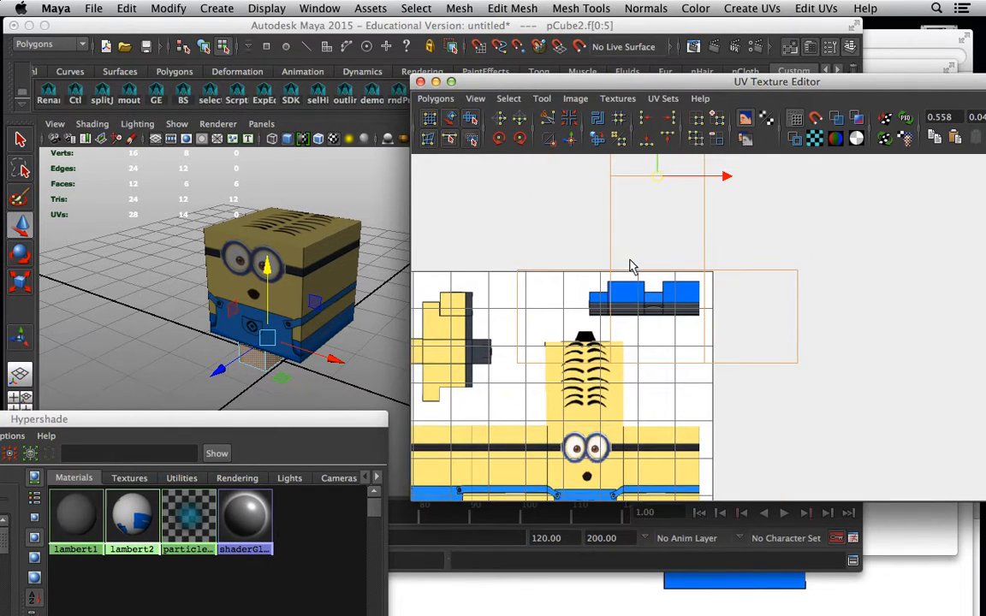
middle_click_drag(631, 267, 635, 335, "alt")
right_click_drag(636, 335, 596, 318, "alt")
Scale the leg block's UV shell down uniformly and place its front face over the shoe panel of the leg template.
key("r")
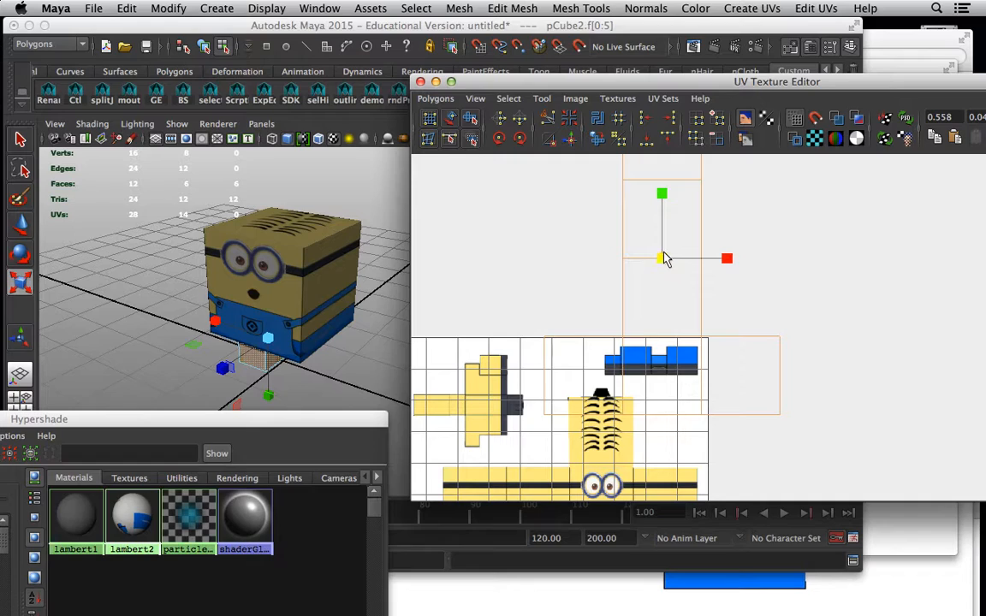
left_click_drag(664, 262, 658, 342)
key("w")
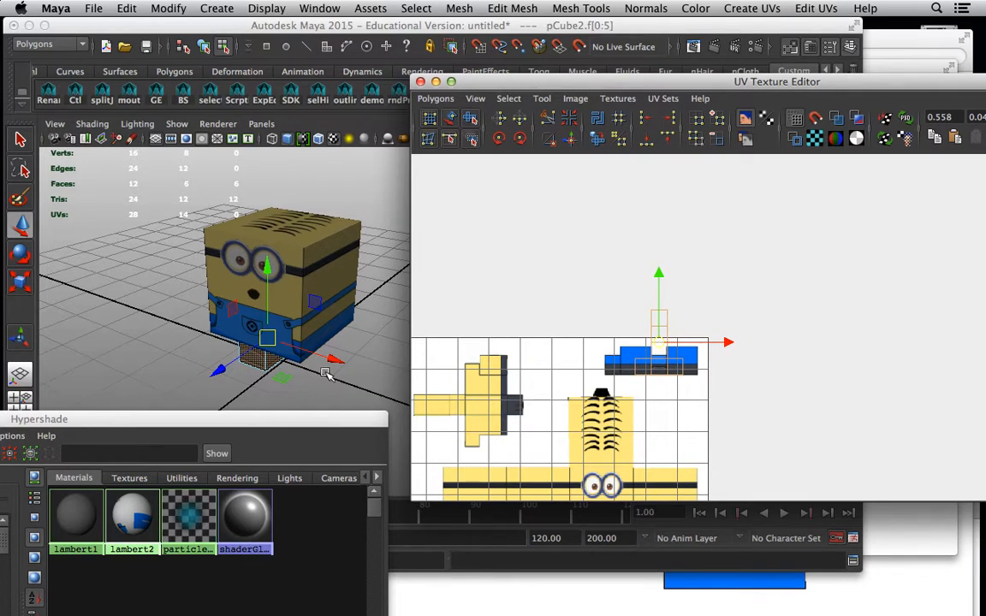
left_click_drag(280, 360, 315, 339, "alt")
right_click_drag(187, 353, 303, 387, "alt")
middle_click_drag(282, 385, 276, 333, "alt")
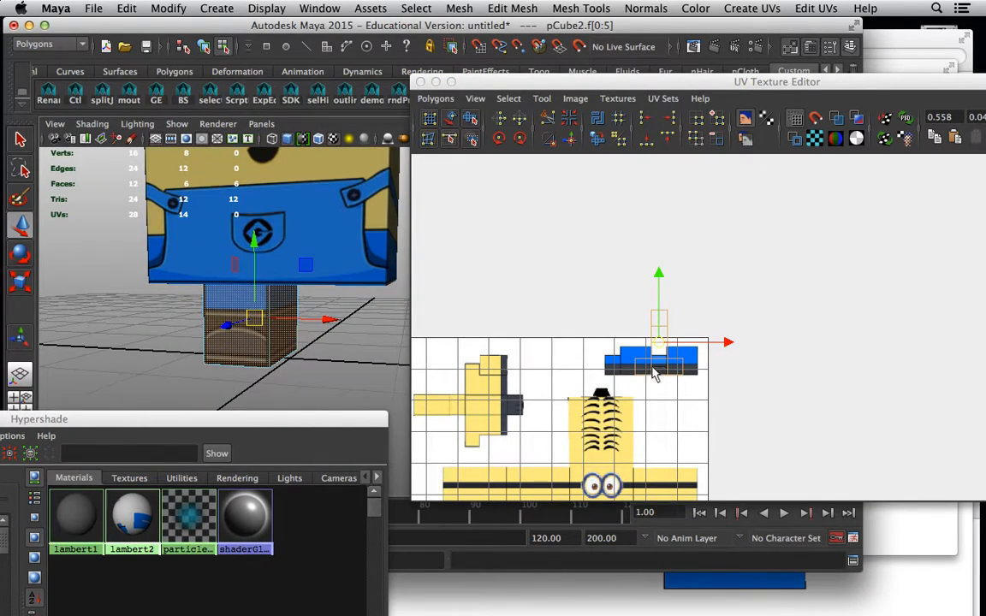
Stretch the leg UV shell vertically and shift it so the front face matches the height of the shoe panel.
right_click_drag(594, 352, 767, 431, "alt")
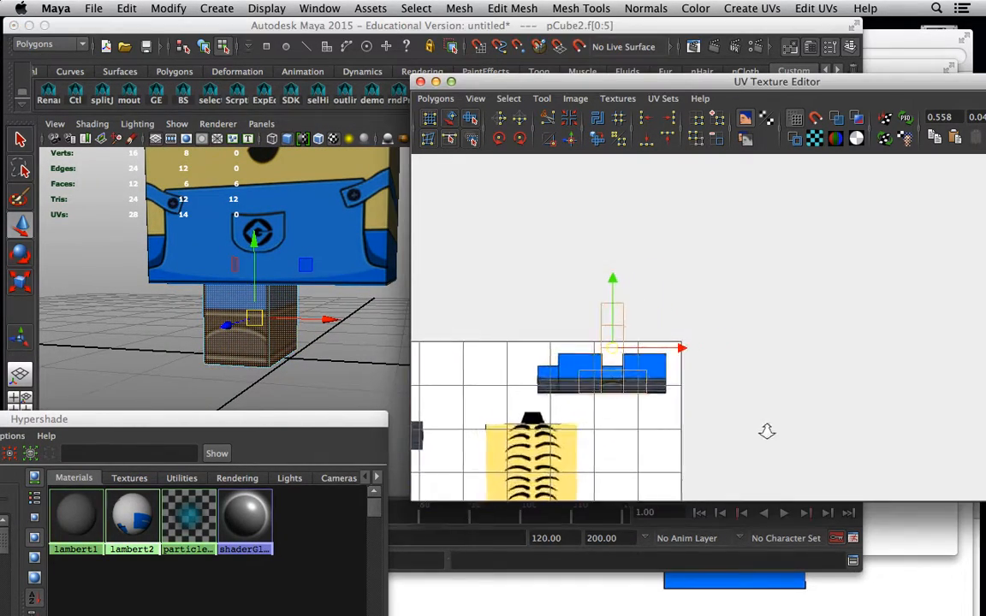
middle_click_drag(669, 408, 705, 391, "alt")
right_click_drag(704, 391, 785, 428, "alt")
key("r")
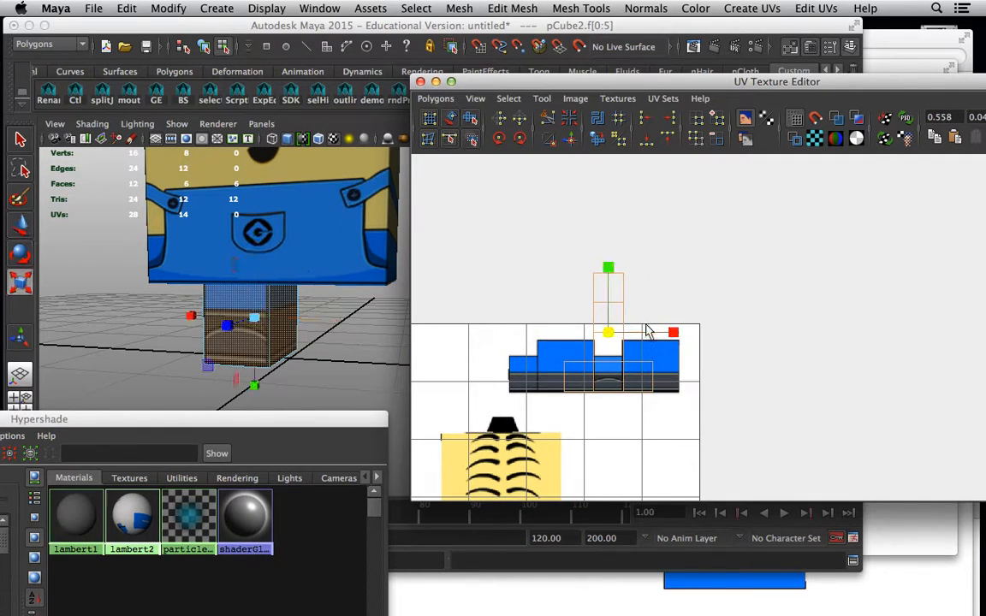
left_click_drag(608, 272, 606, 231)
key("w")
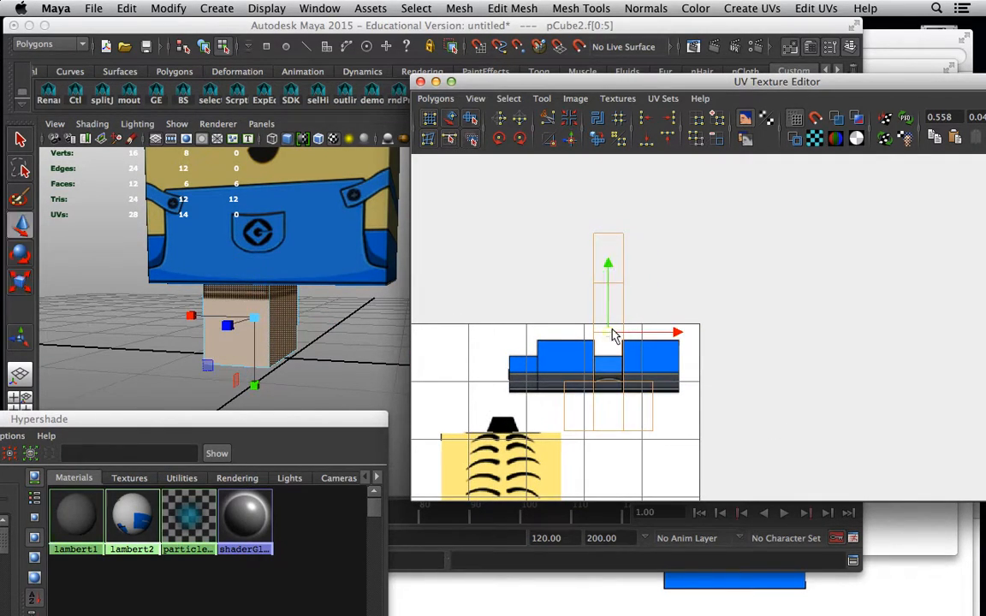
left_click_drag(609, 330, 610, 306)
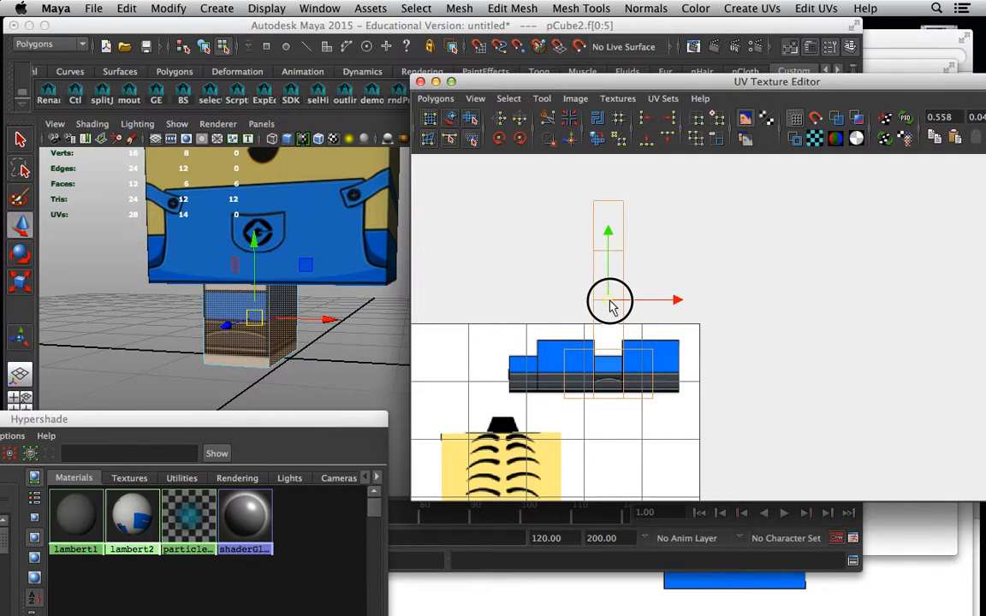
key("r")
left_click_drag(608, 242, 607, 253)
key("w")
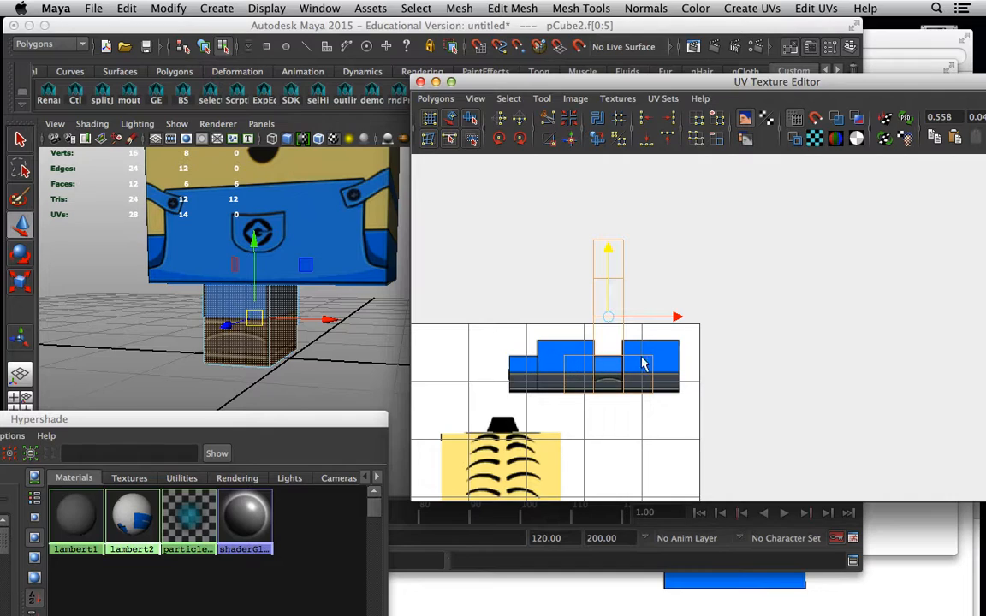
Move the outer UVs of the leg's two side faces outward to the edges of the template's side panels.
right_click_drag(579, 371, 631, 370)
left_click_drag(552, 351, 567, 412)
left_click_drag(634, 379, 606, 382)
left_click_drag(643, 348, 744, 374)
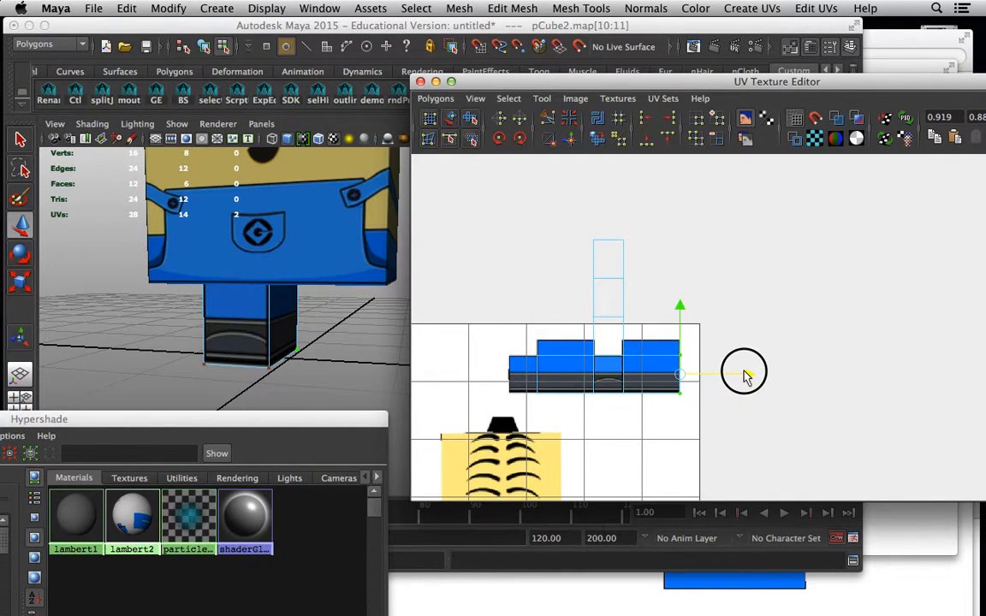
Select the leg block's back face and cut its UV edges to detach it from the shell.
left_click_drag(326, 318, 345, 324, "alt")
right_click_drag(589, 296, 609, 314)
left_click(610, 313)
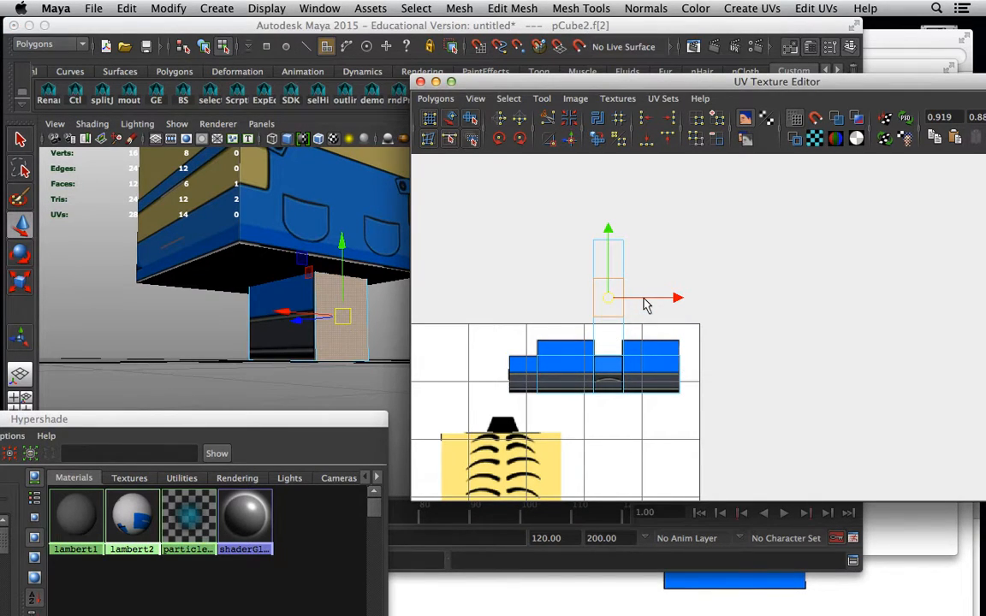
left_click(436, 99)
left_click(454, 451)
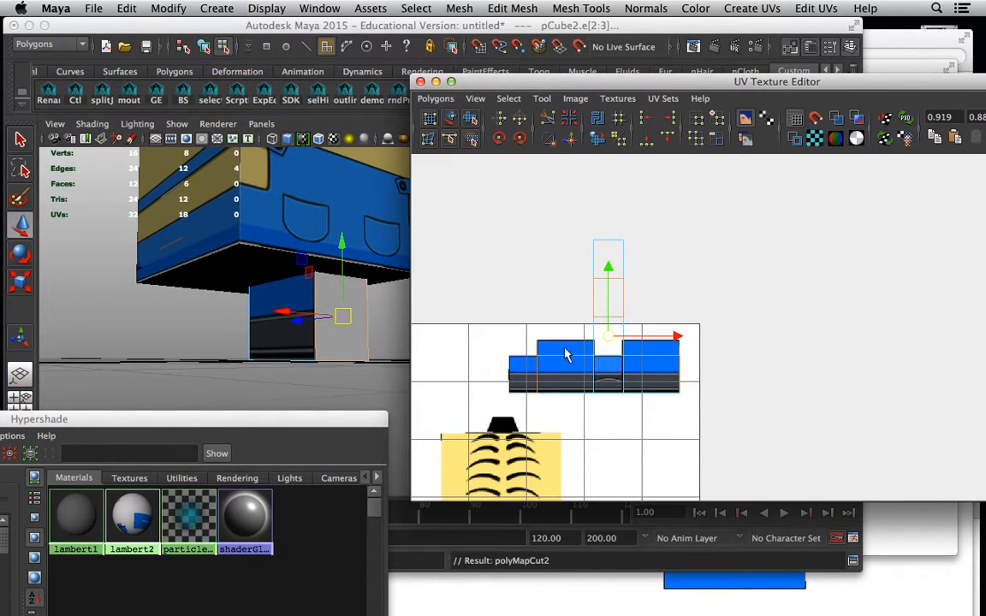
Move the detached back-face UVs onto the narrow end panel of the leg template.
right_click_drag(617, 301, 572, 275)
left_click_drag(597, 272, 520, 374)
right_click_drag(548, 389, 682, 409, "alt")
middle_click_drag(519, 408, 768, 345, "alt")
scroll(768, 351, "up", 4)
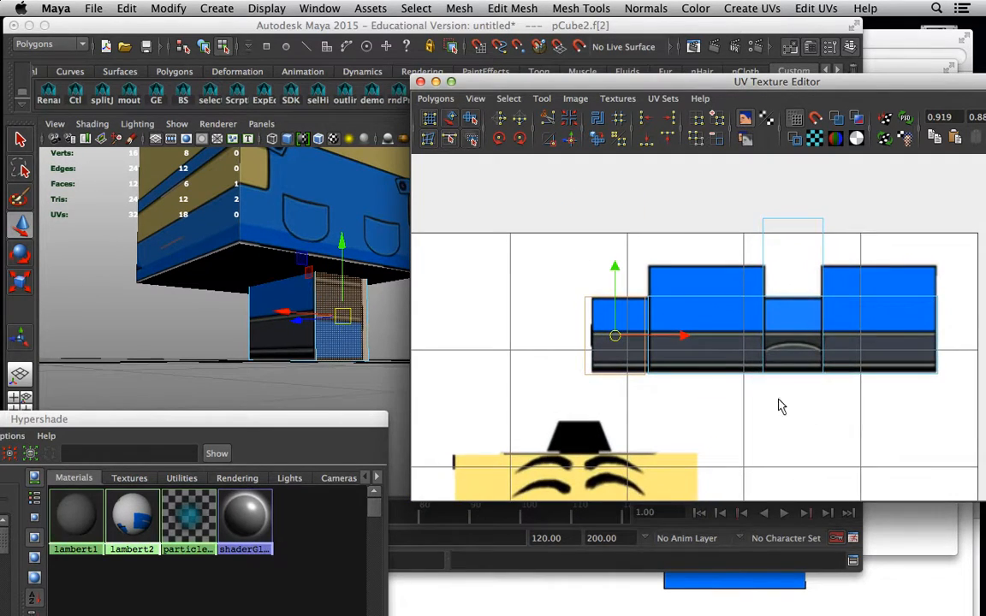
Flip the back face's UVs with the direction set to Vertical.
left_click(444, 99)
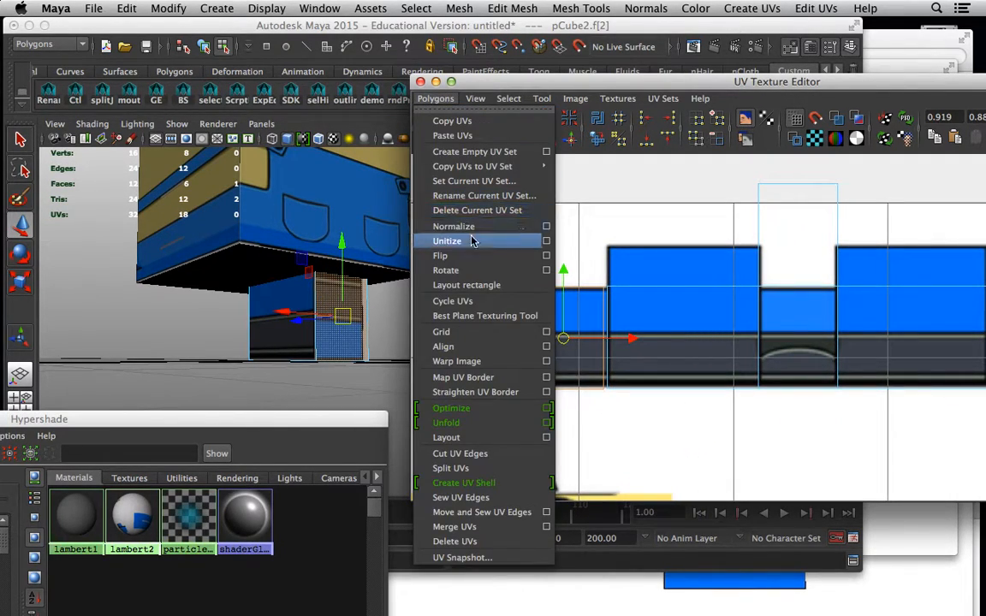
left_click(545, 258)
left_click(536, 201)
left_click(512, 391)
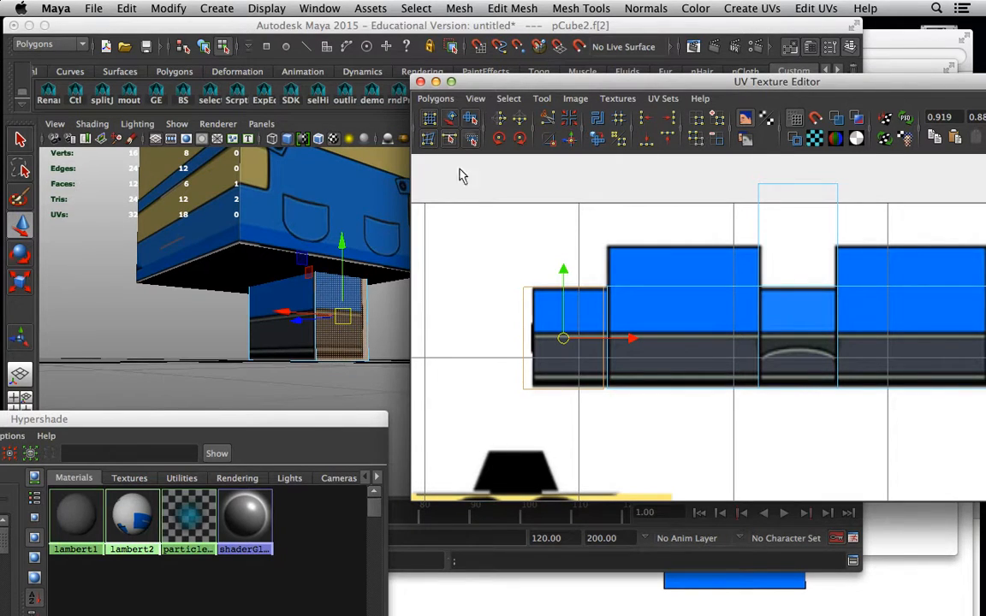
Reselect the back face and flip its UVs in the Horizontal direction.
right_click_drag(552, 340, 546, 289)
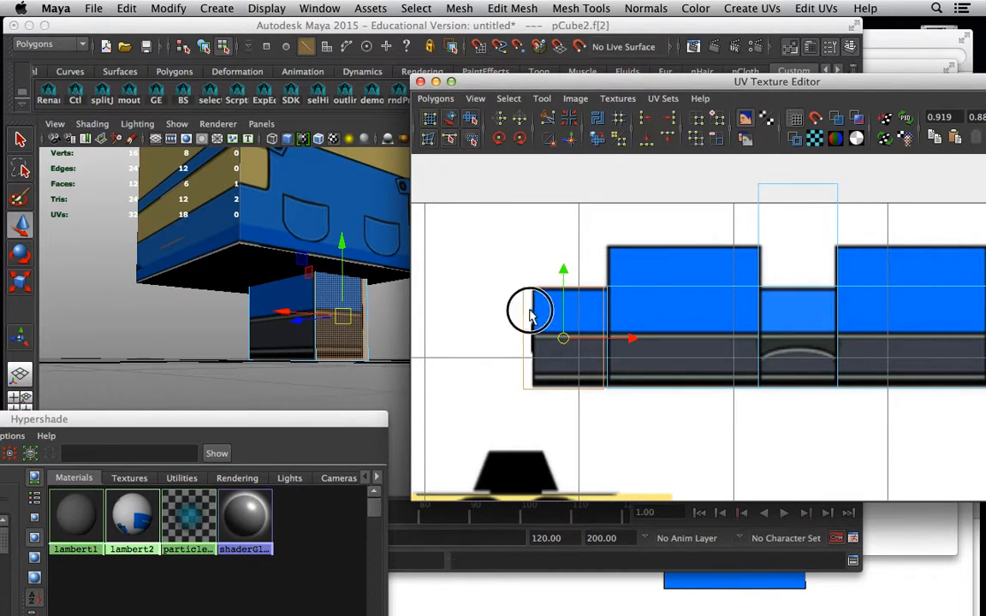
right_click_drag(556, 345, 533, 329)
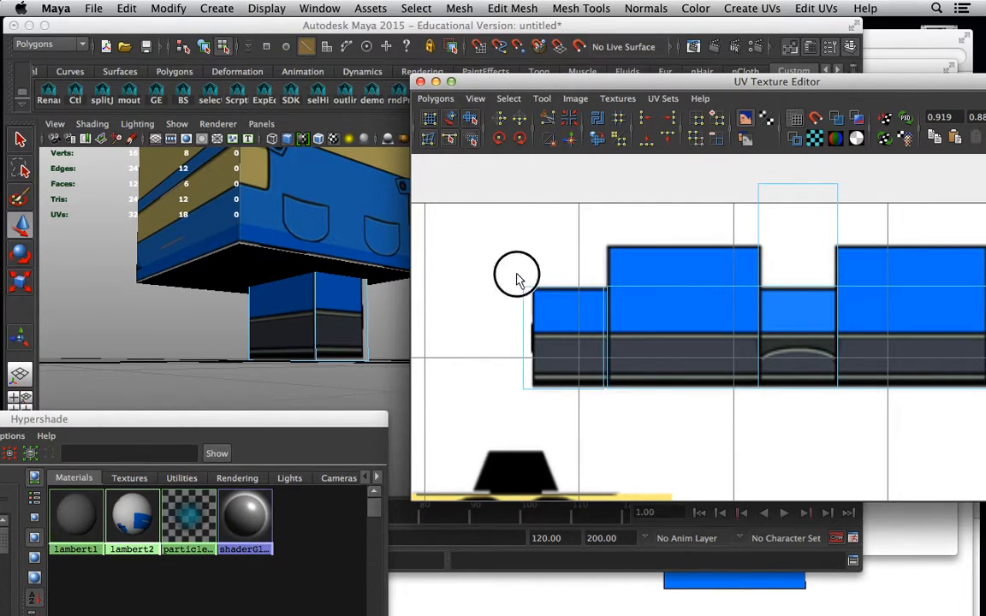
left_click_drag(518, 280, 582, 351)
left_click(435, 99)
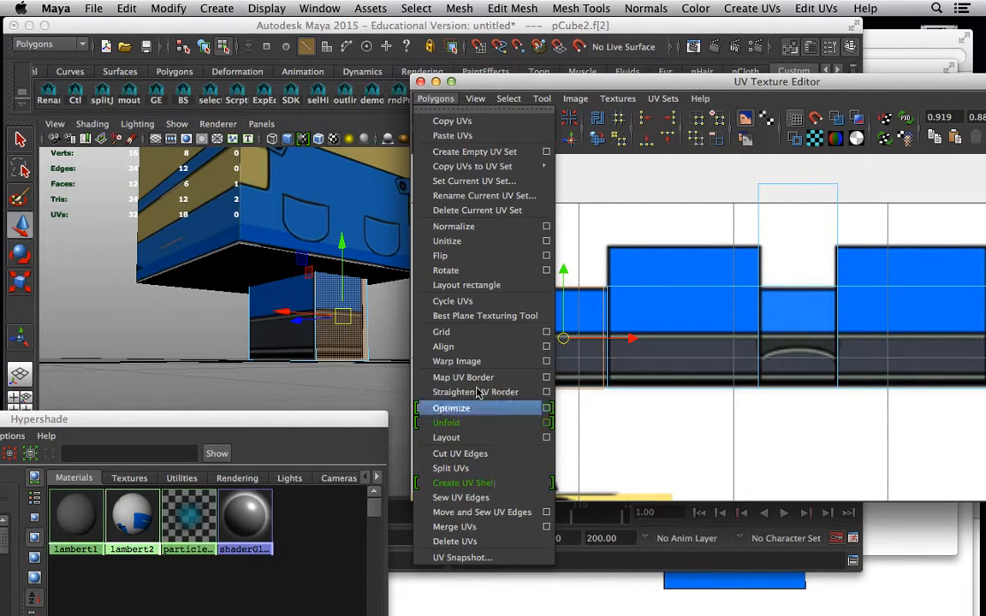
left_click(546, 256)
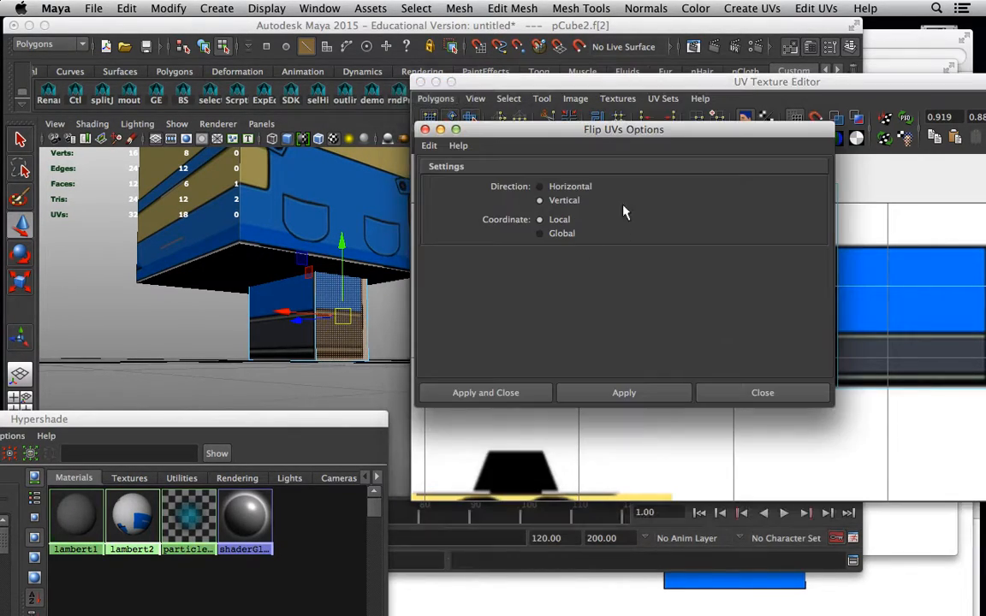
left_click(511, 393)
Join the back face to the adjoining side face along their shared edge with Move and Sew UV Edges.
right_click_drag(546, 325, 546, 282)
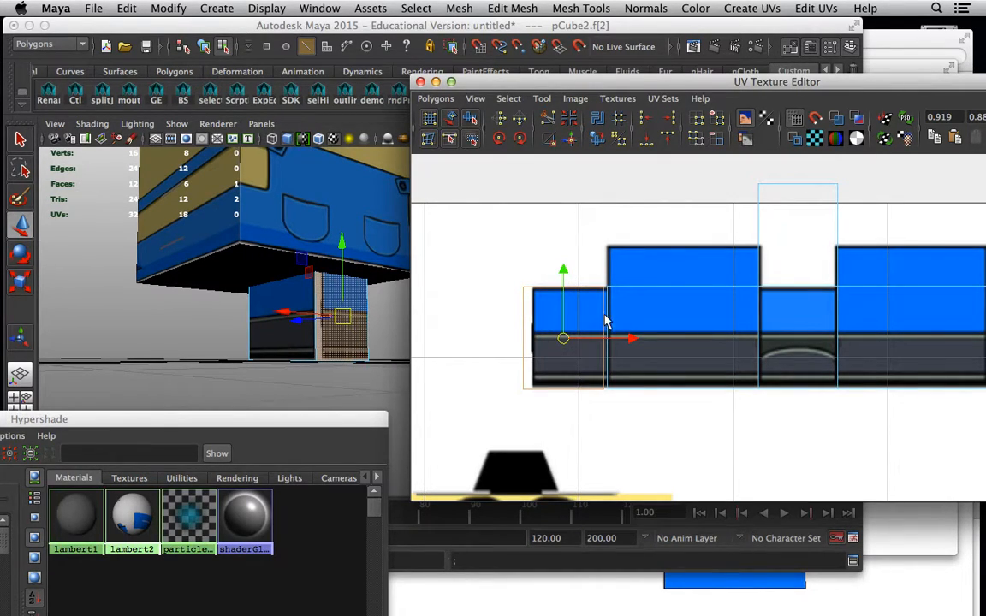
left_click(603, 324)
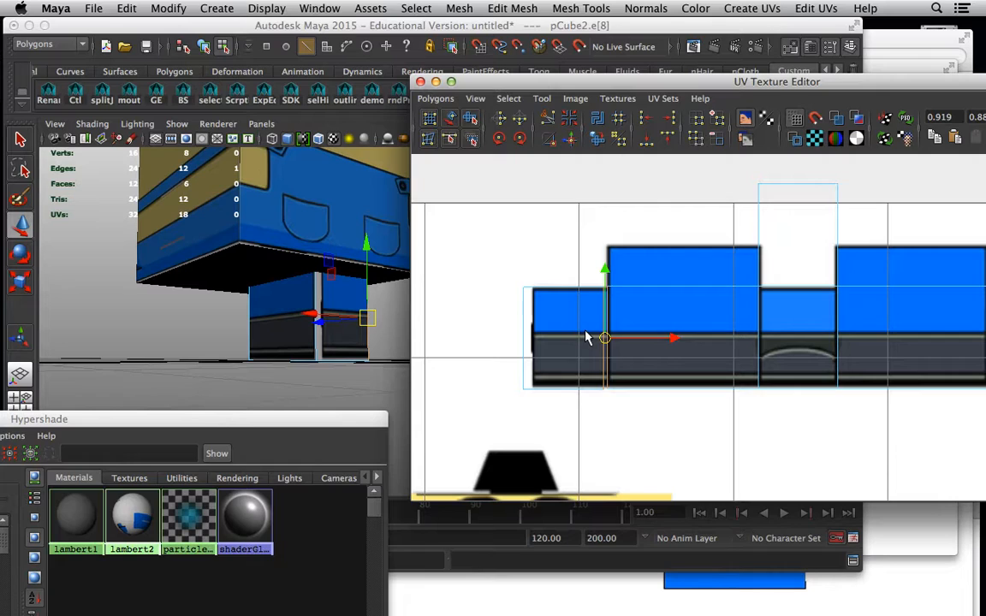
left_click(435, 98)
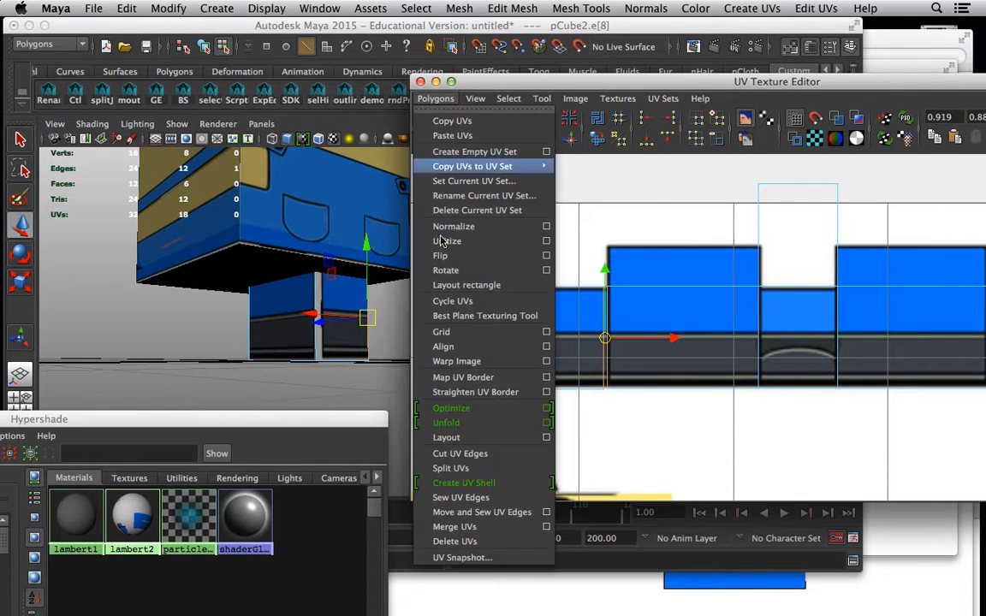
left_click(492, 508)
Align the back face's outer border UVs with the outer edge of the narrow template panel to close the white gap.
right_click_drag(569, 337, 623, 331)
left_click_drag(521, 282, 548, 408)
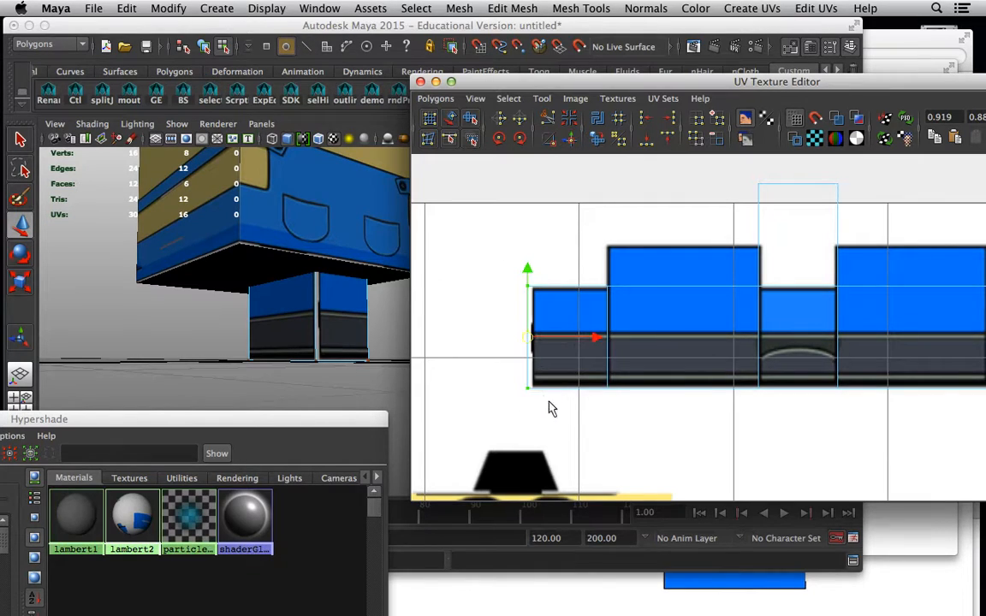
left_click_drag(594, 338, 599, 337)
left_click(319, 305)
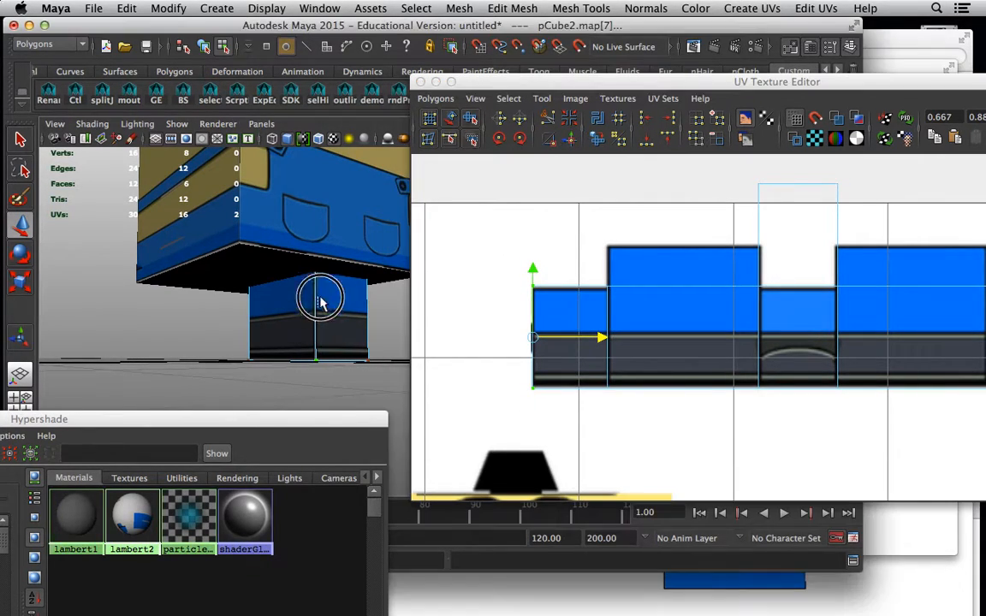
left_click_drag(323, 328, 335, 361, "alt")
Move the leg's bottom-face UVs onto the dark shoe area and shrink them vertically to fit inside it.
right_click_drag(758, 263, 631, 265, "alt")
middle_click_drag(631, 265, 537, 348, "alt")
mouse_move(707, 203)
right_mouse_down()
mouse_move(733, 213)
mouse_move(704, 187)
mouse_move(691, 202)
right_mouse_up()
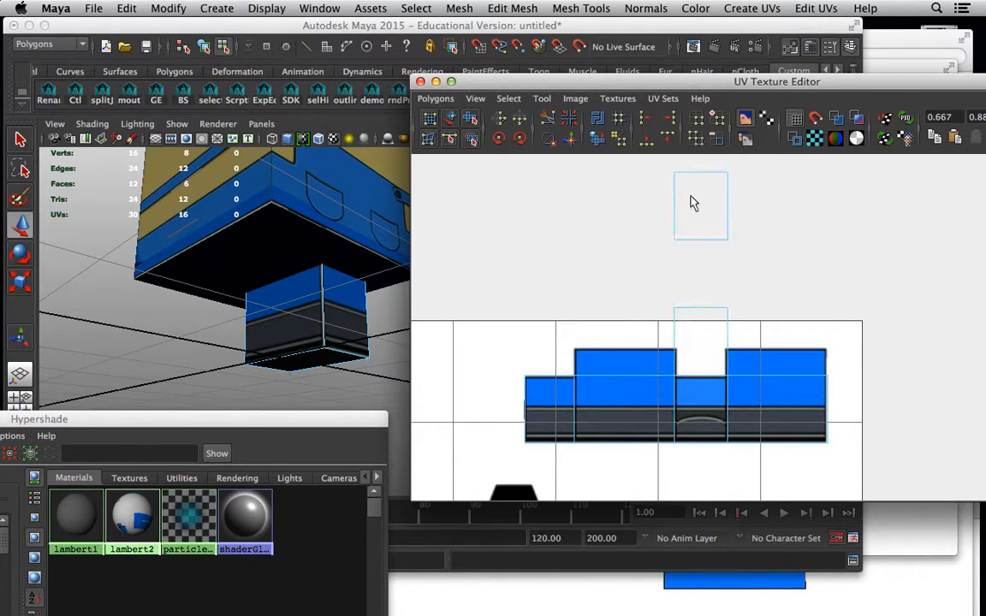
left_click(691, 203)
left_click_drag(700, 208, 767, 418)
middle_click_drag(664, 445, 626, 358, "alt")
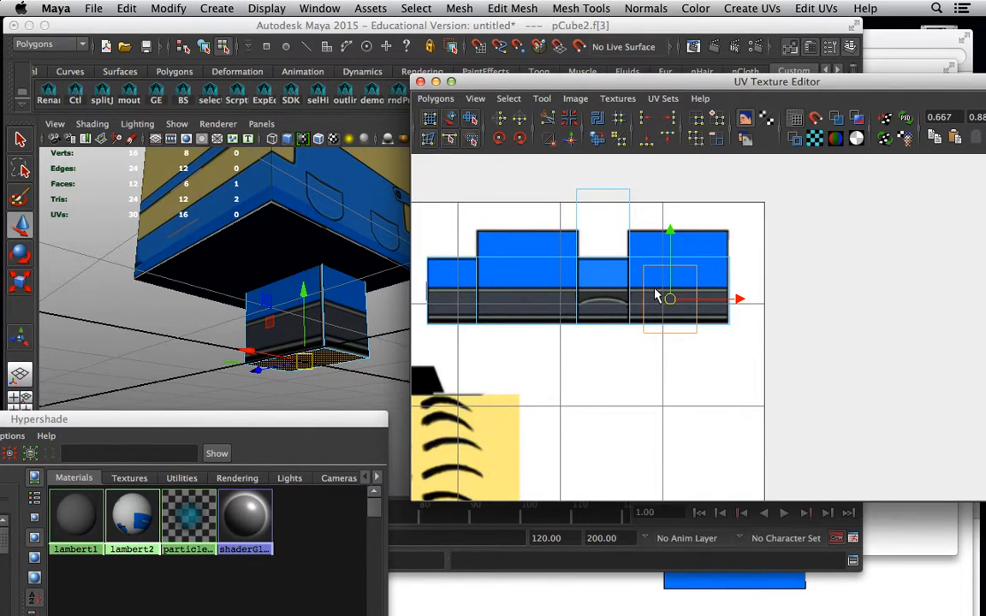
key("r")
left_click_drag(670, 236, 677, 305)
key("w")
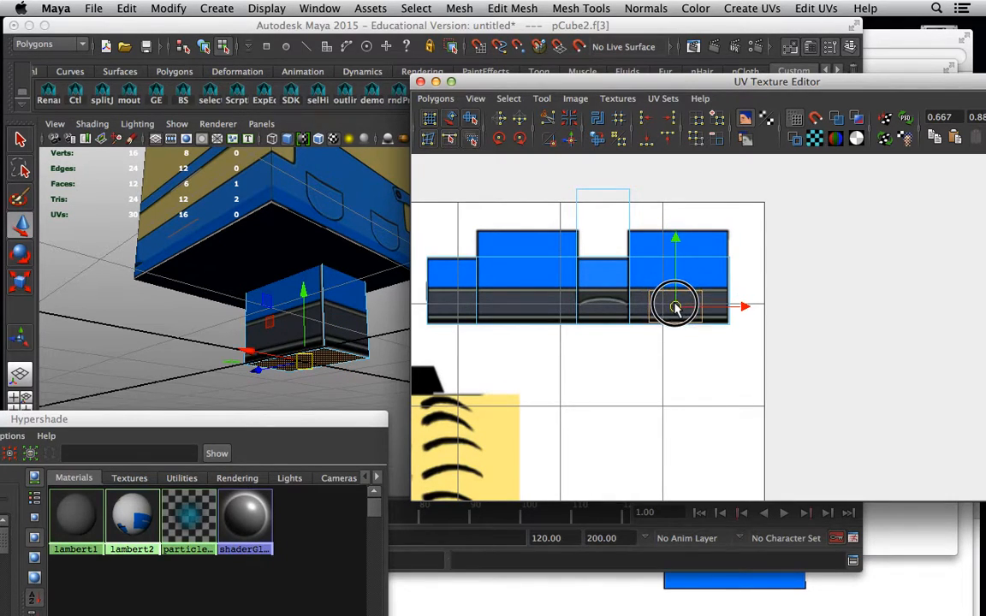
Return to object selection, duplicate the textured leg block and move the copy sideways to form the second leg.
left_click_drag(361, 363, 343, 299, "alt")
middle_click_drag(613, 354, 618, 387, "alt")
mouse_move(603, 233)
right_mouse_down()
mouse_move(605, 223)
mouse_move(600, 259)
mouse_move(604, 227)
right_mouse_up()
left_click_drag(256, 291, 425, 314, "alt")
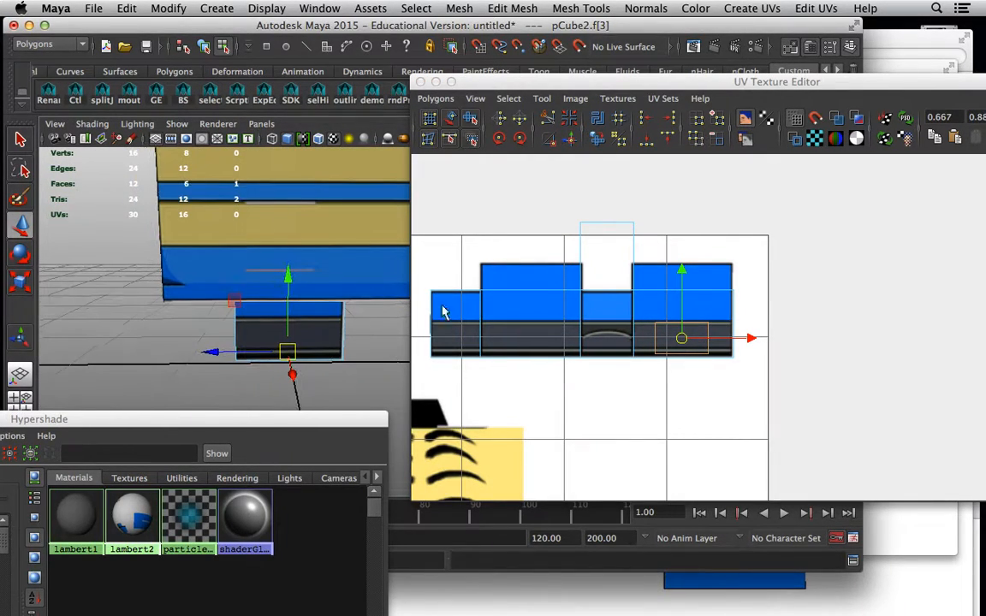
left_click_drag(192, 319, 259, 332, "alt")
right_click_drag(248, 283, 304, 246)
mouse_move(269, 316)
left_mouse_down("alt")
mouse_move(308, 387)
mouse_move(340, 323)
mouse_move(323, 322)
mouse_move(397, 320)
mouse_move(266, 336)
left_mouse_up("alt")
left_click_drag(380, 325, 375, 325)
left_click_drag(255, 328, 314, 331, "alt")
right_click_drag(315, 330, 252, 304, "alt")
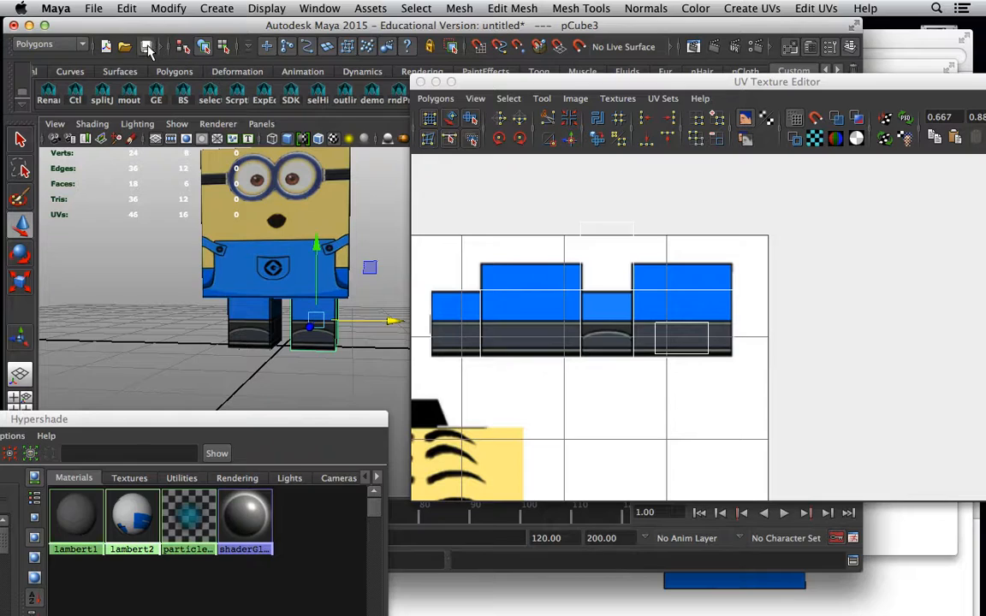
Save the scene as minionUVTest.mb in the scenes folder as a Maya Binary file.
left_click(148, 47)
type("minion.mb")
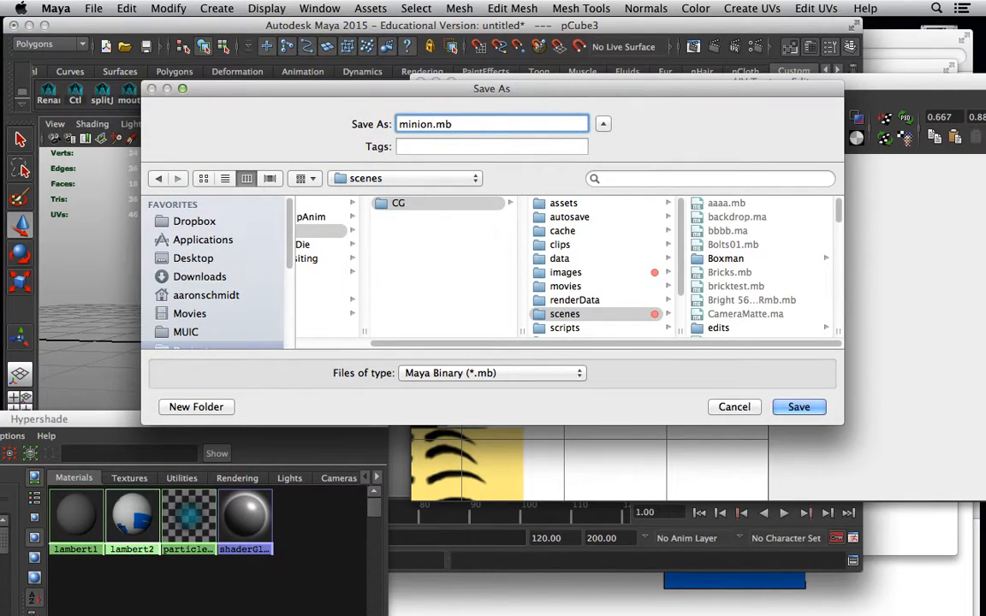
type("UVTe")
key("Return")
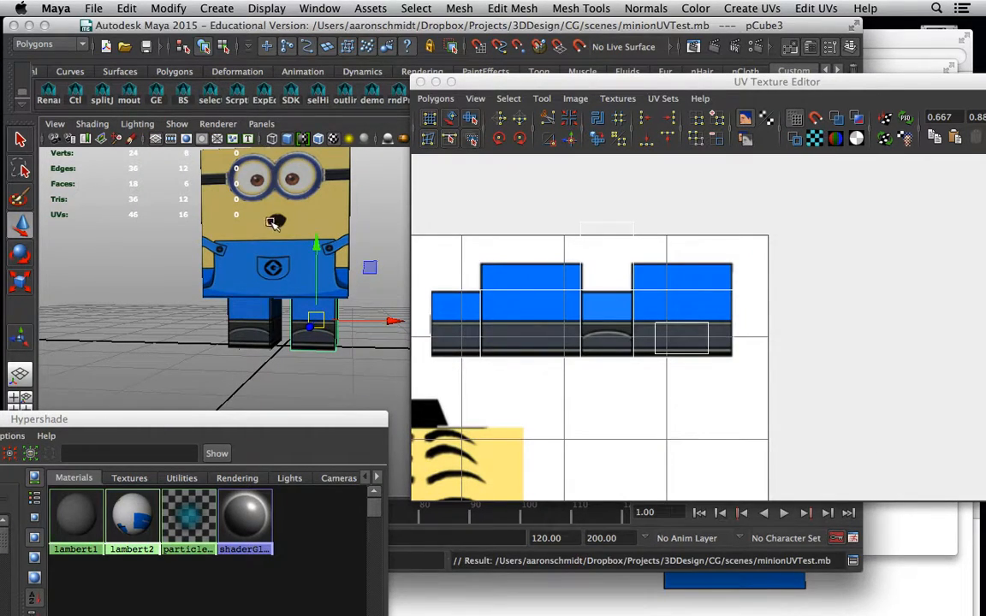
Examine the minion with both legs and the yellow arm pieces of the template in the UV layout.
middle_click_drag(272, 244, 247, 295, "alt")
left_click_drag(247, 295, 332, 301, "alt")
middle_click_drag(458, 361, 631, 320, "alt")
right_click_drag(632, 320, 396, 286, "alt")
middle_click_drag(441, 295, 582, 285, "alt")
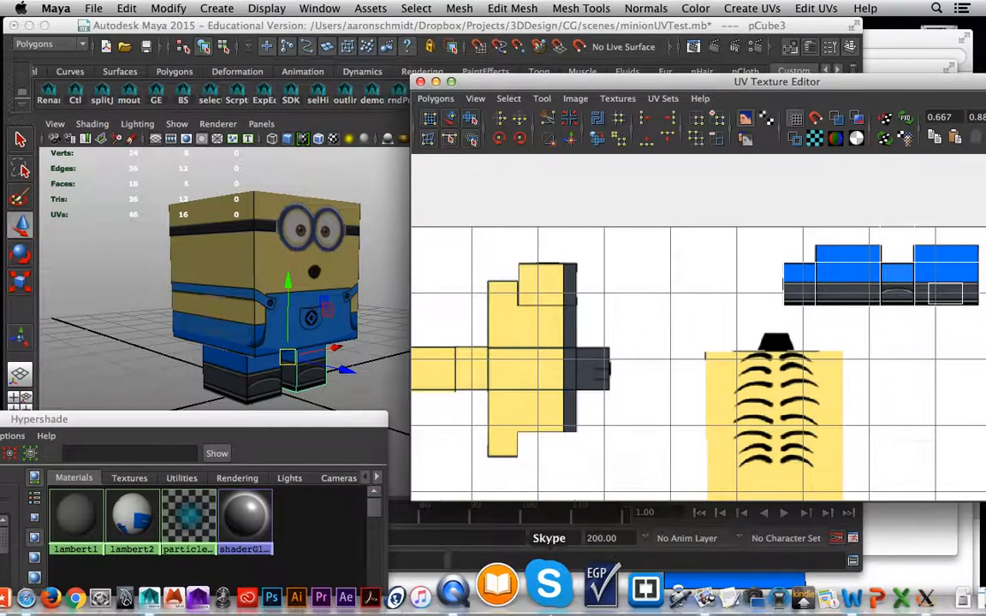